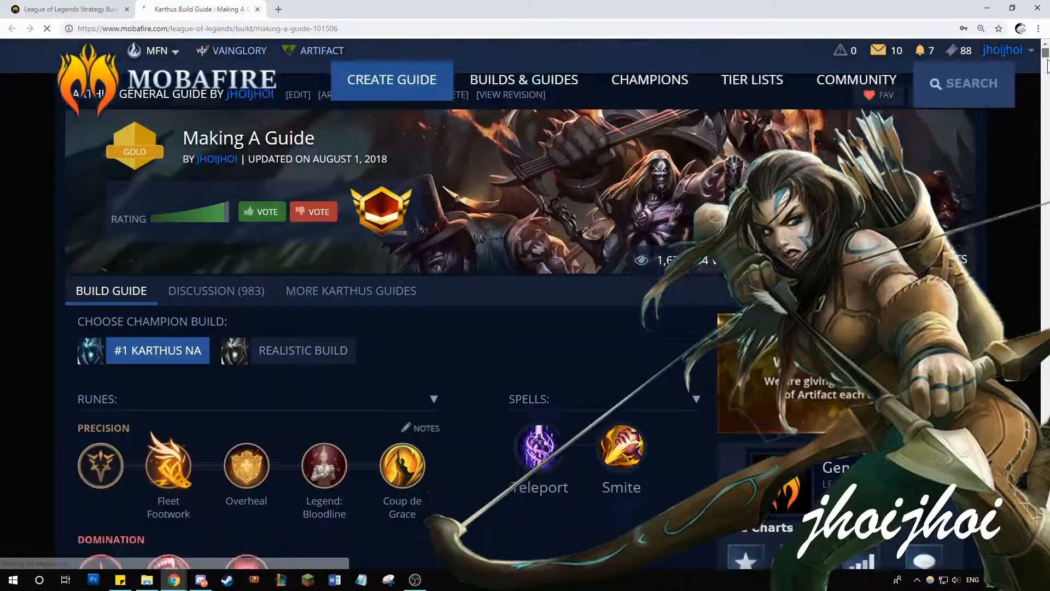
- Look through the Making A Guide page, from its build sections down to the guide builder tutorial video
left_click_drag(1047, 64, 1029, 47)
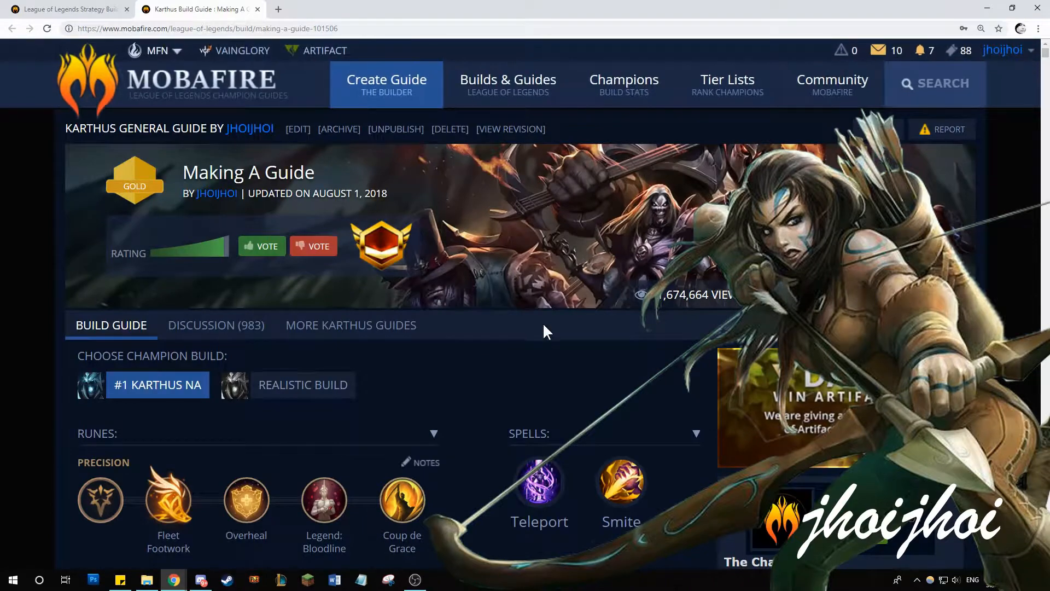
scroll(544, 328, "down", 8)
scroll(474, 451, "up", 5)
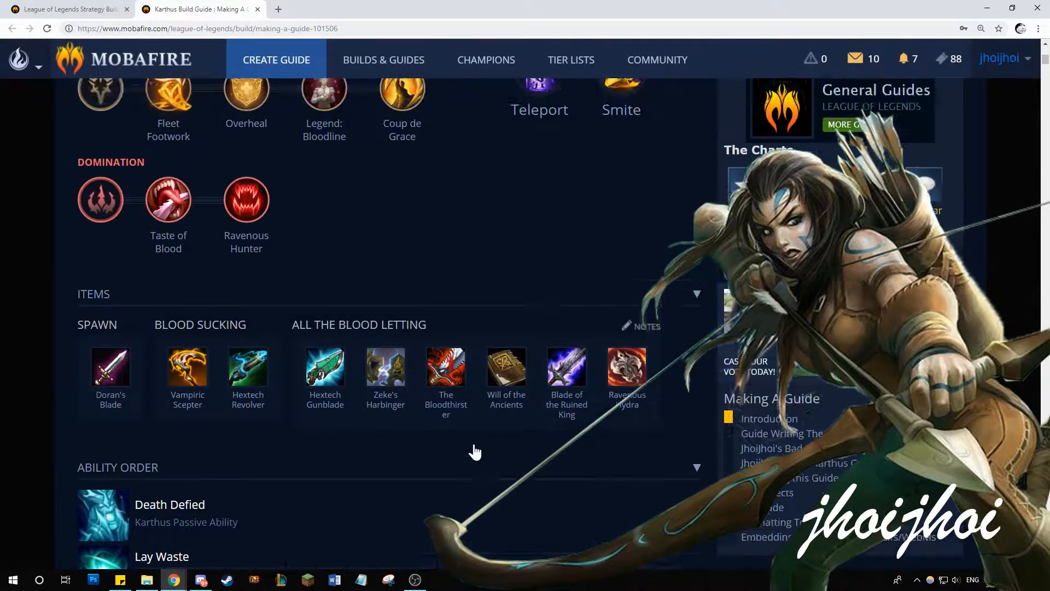
scroll(402, 526, "down", 15)
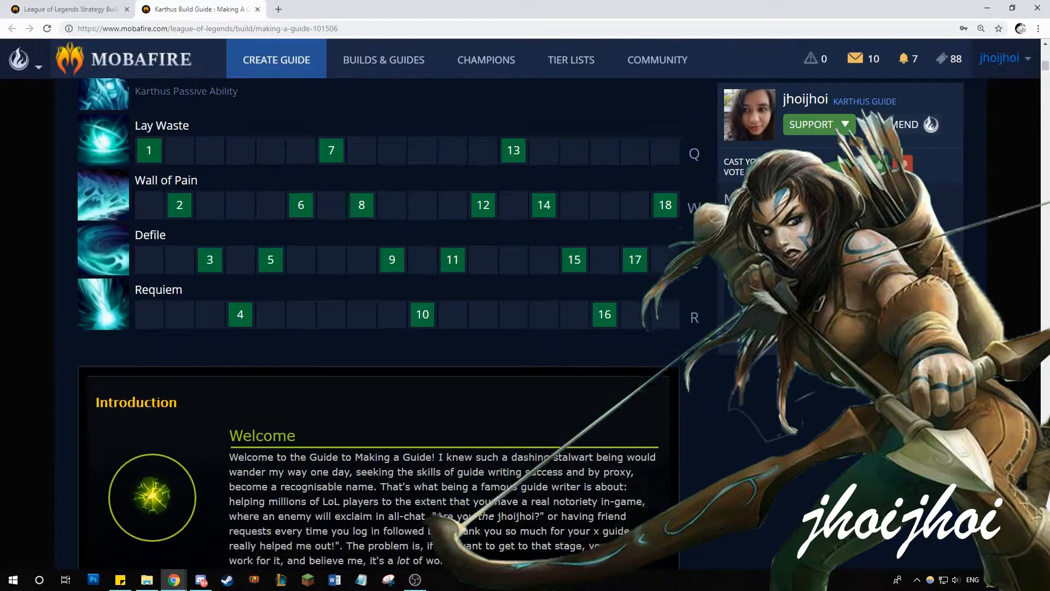
scroll(487, 409, "down", 15)
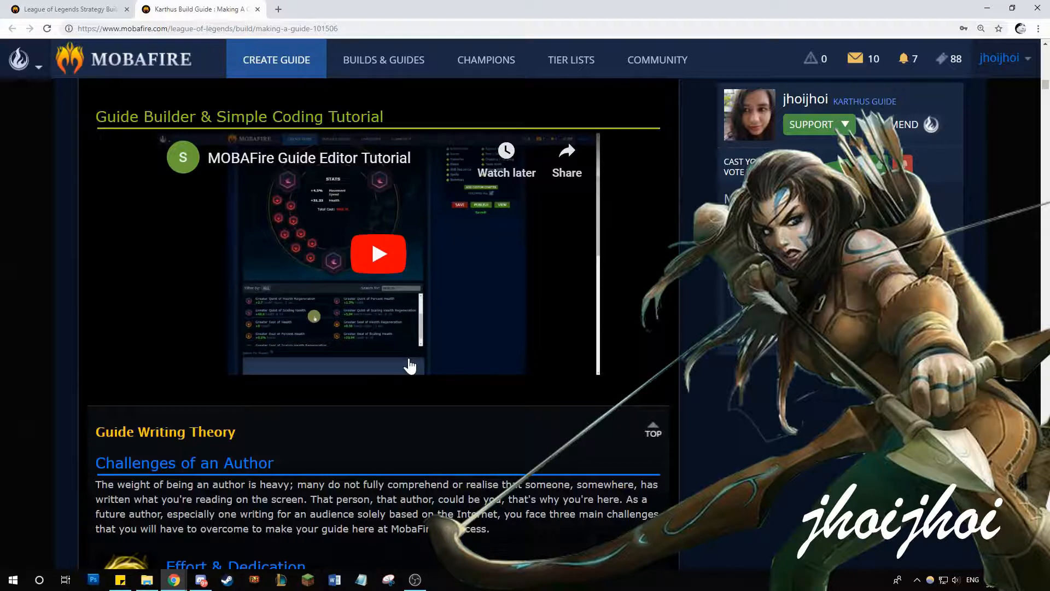
- Start a new guide in the guide builder and close the extra browser tab
mouse_move(294, 60)
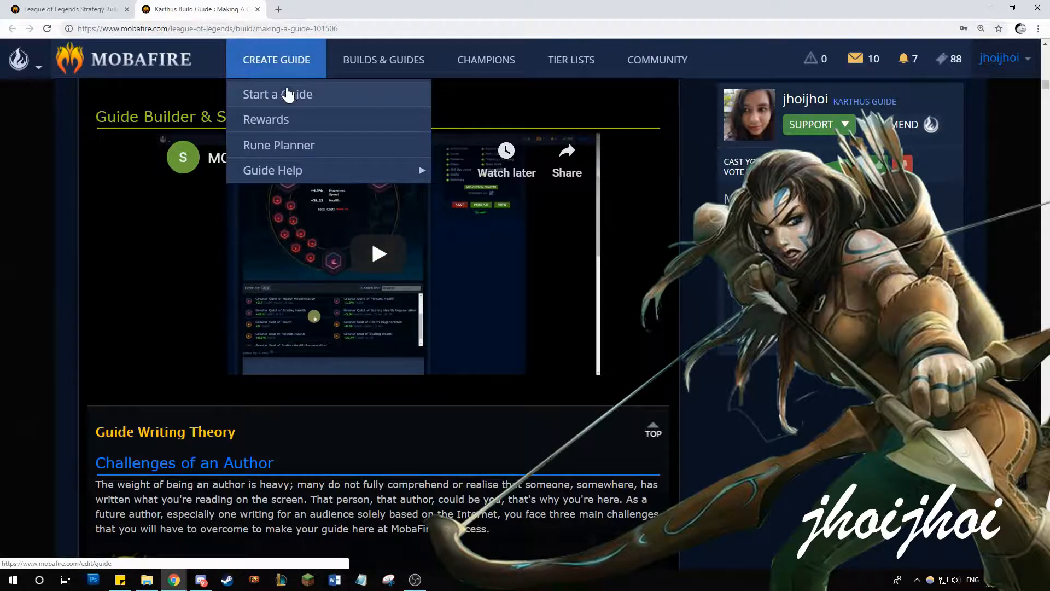
left_click(288, 94)
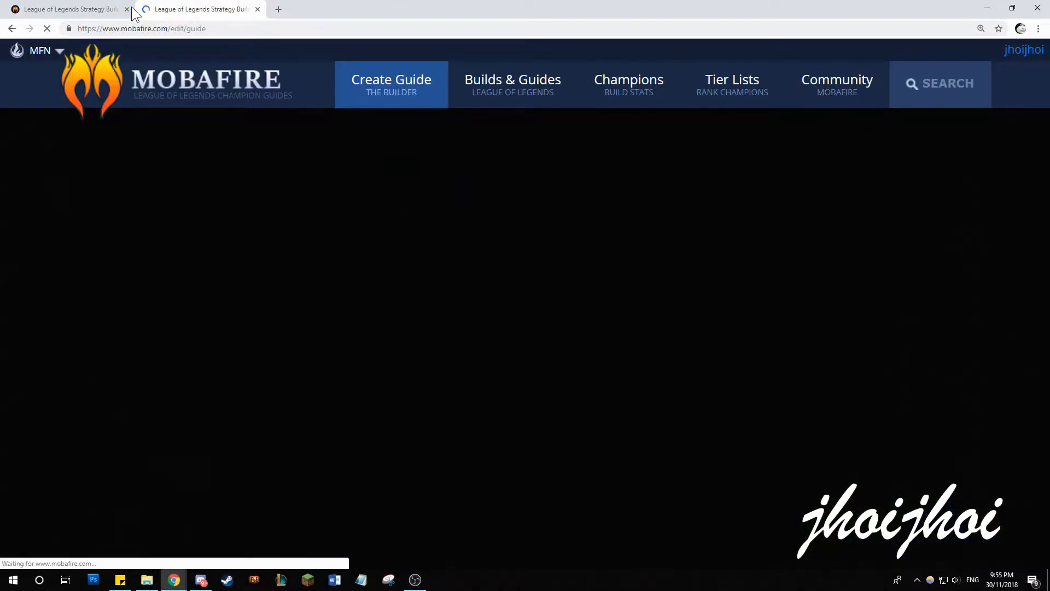
left_click(128, 9)
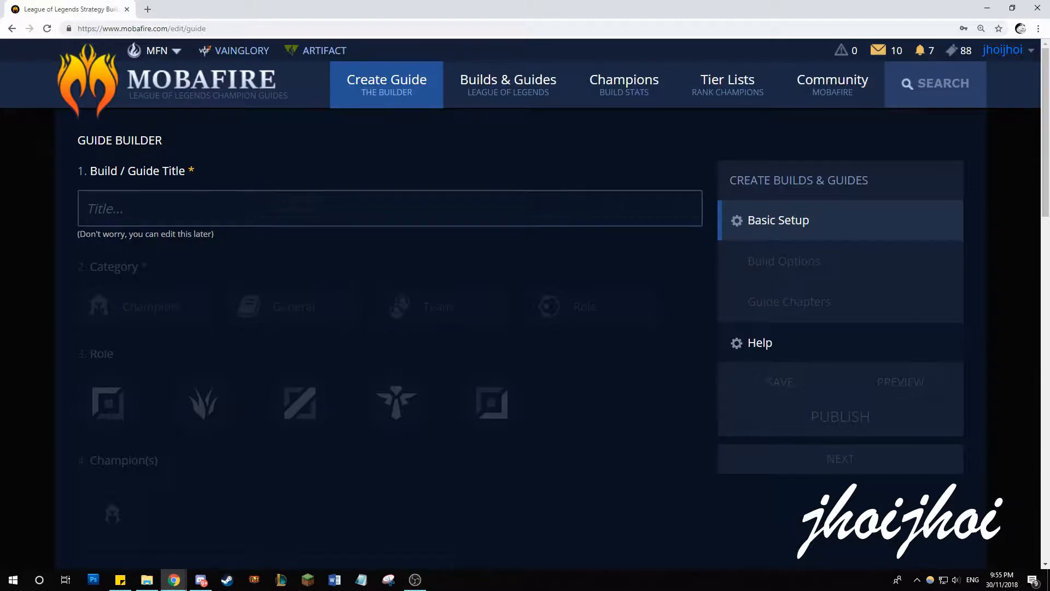
- Title the guide "Jungle Ashe" and assign it the Champion category with the jungle role
type("Jungle Ashe")
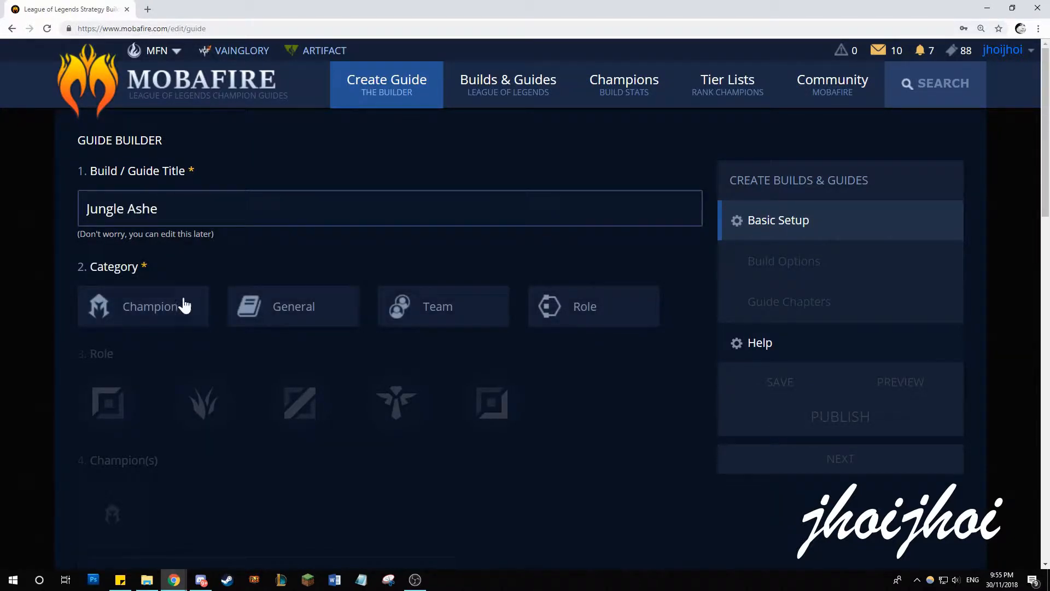
left_click(185, 306)
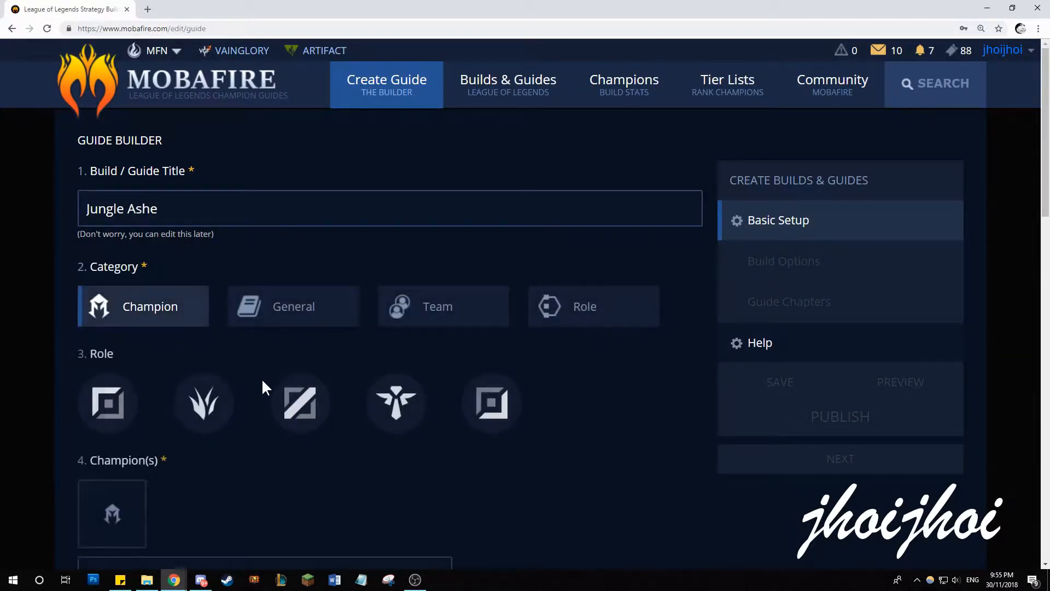
left_click(215, 397)
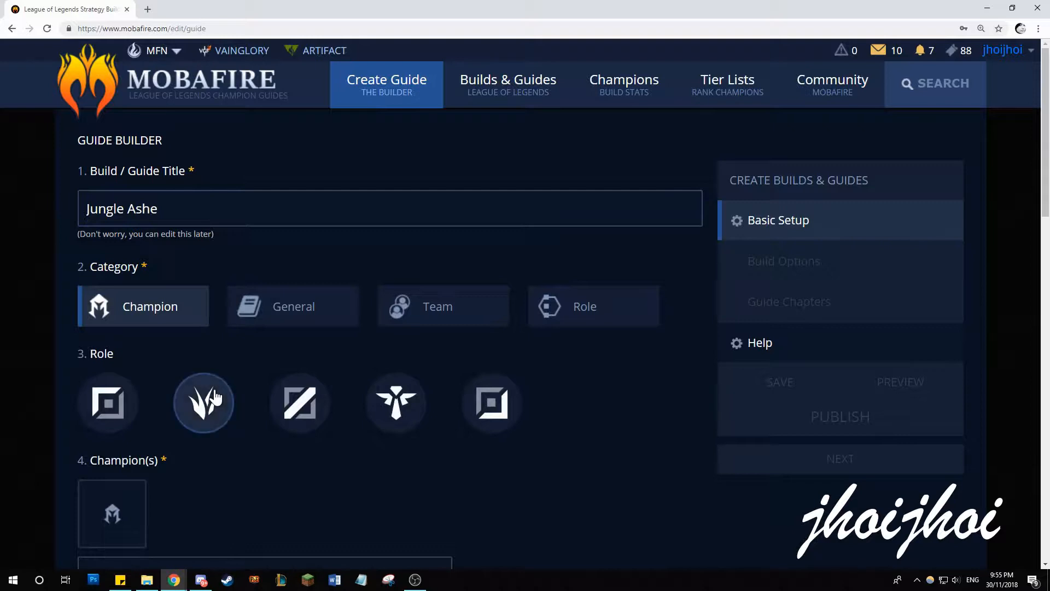
- Find and choose Ashe as the guide's champion, and set the guide skin to the dark-haired, face-painted forest archer artwork
scroll(527, 467, "down", 3)
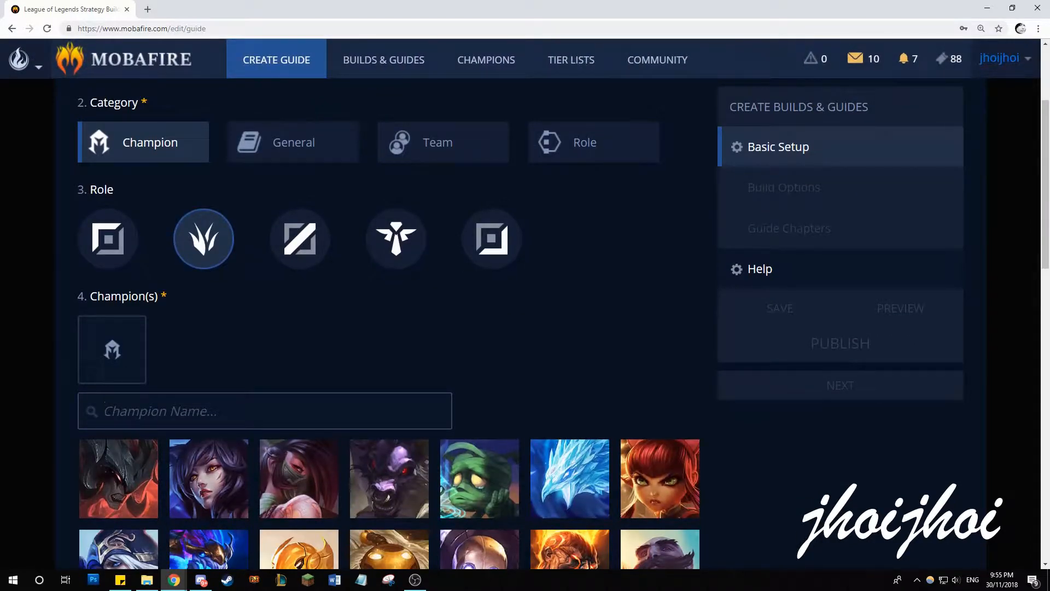
type("ashe")
left_click(156, 456)
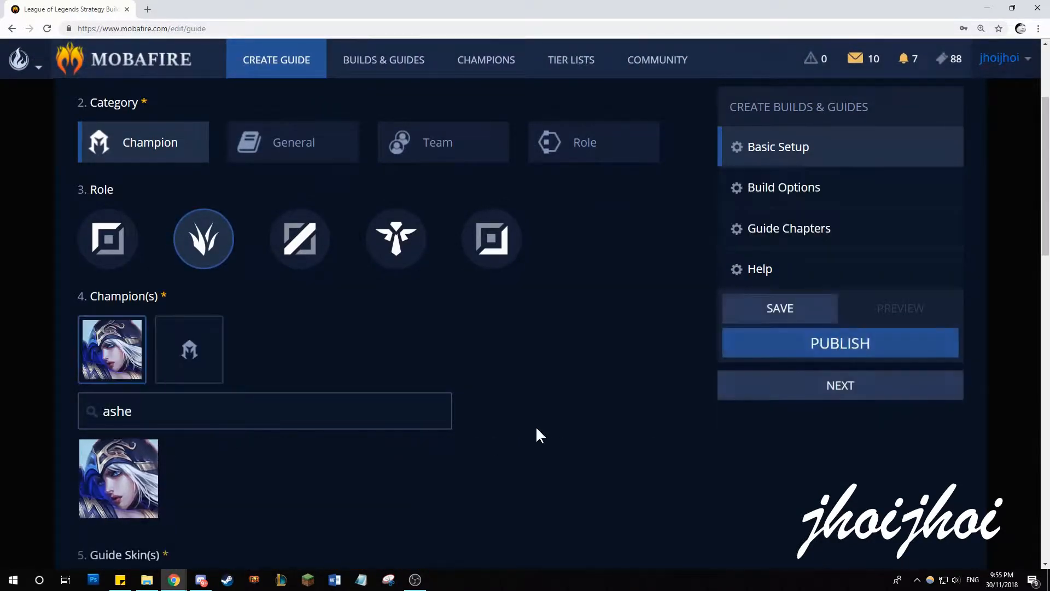
scroll(536, 432, "up", 2)
scroll(561, 316, "down", 5)
scroll(561, 318, "down", 5)
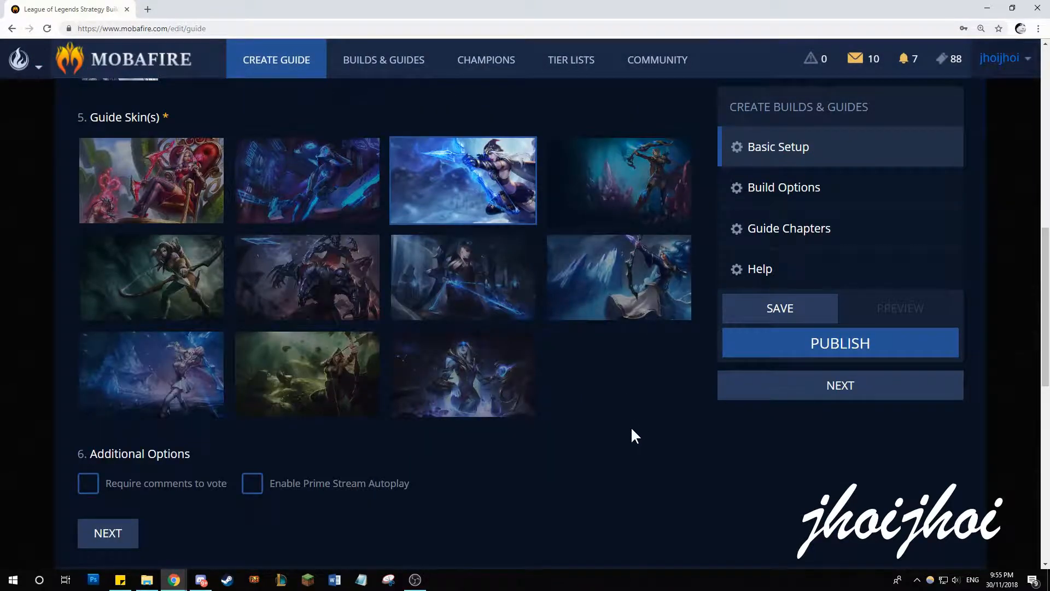
left_click(183, 301)
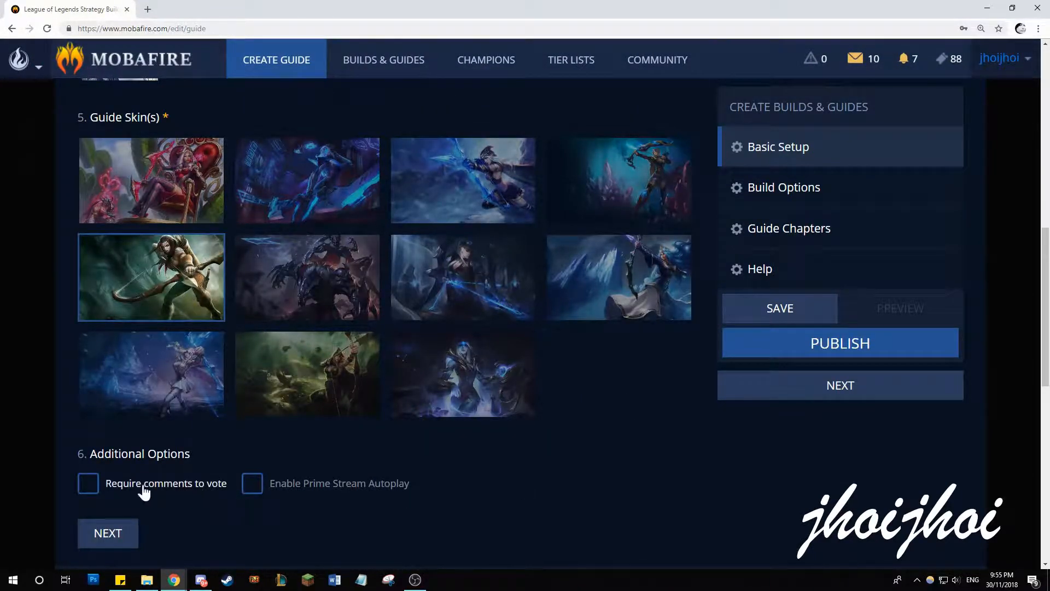
- Examine the option for requiring comments to vote and review the guide's basic setup entries
left_click_drag(222, 487, 135, 487)
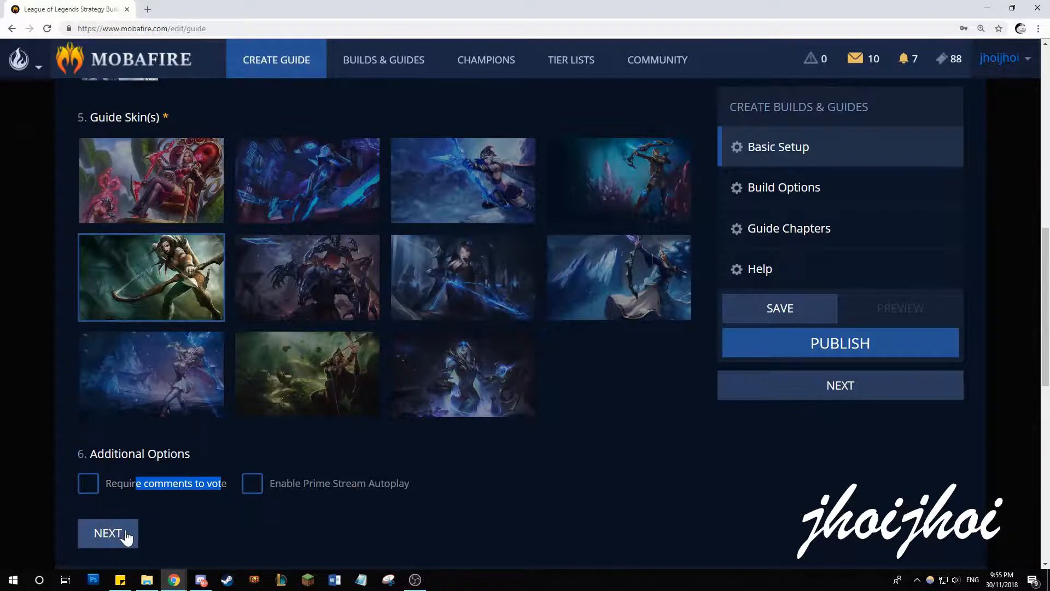
scroll(658, 403, "up", 5)
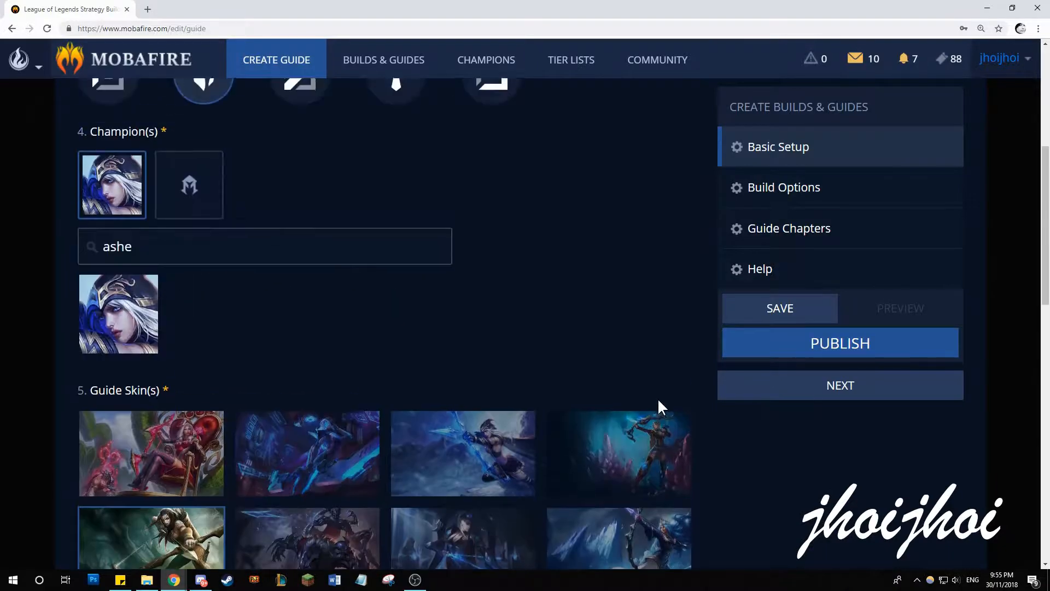
scroll(657, 398, "up", 5)
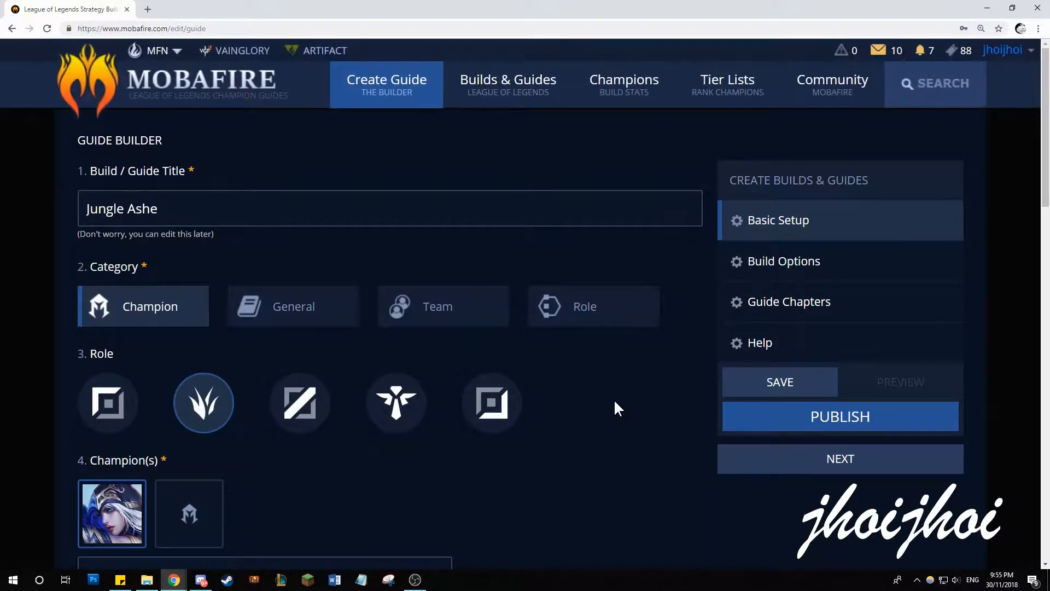
scroll(615, 402, "down", 3)
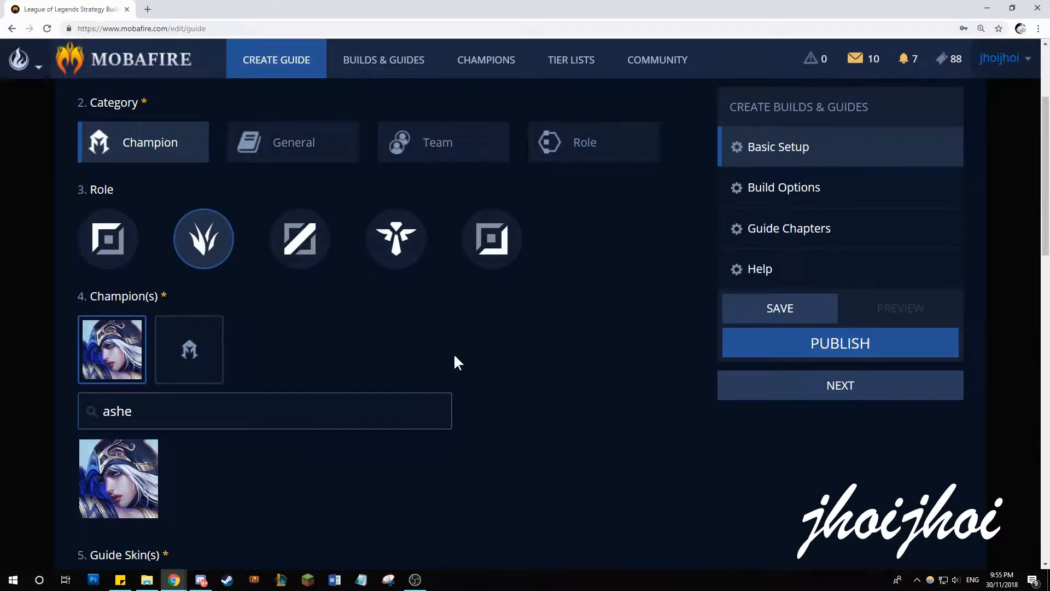
- Select the red Smite variant and Flash as the summoner spells in the guide's build options
left_click(830, 190)
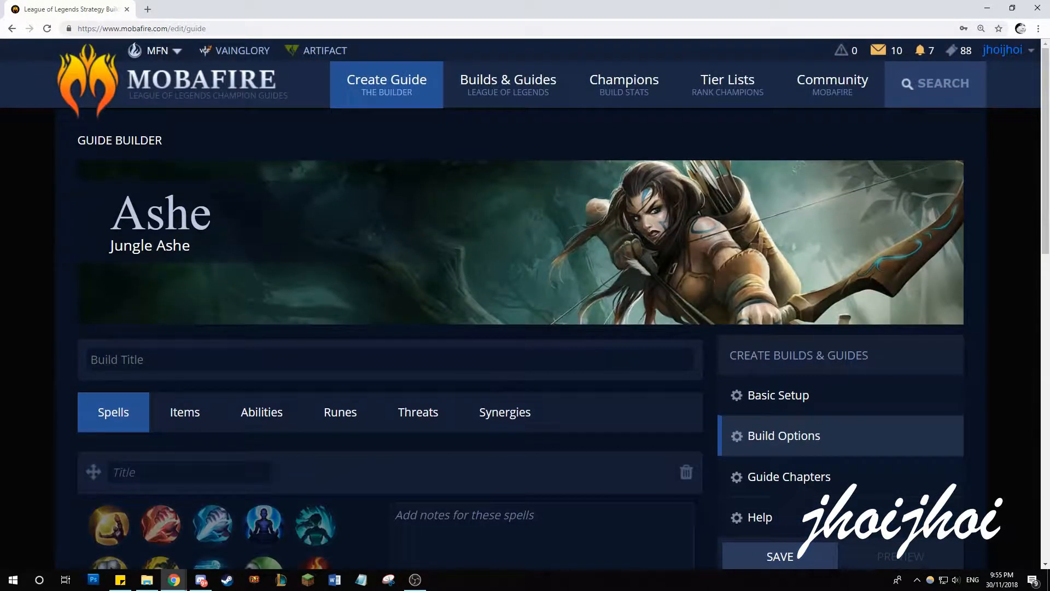
scroll(605, 395, "down", 3)
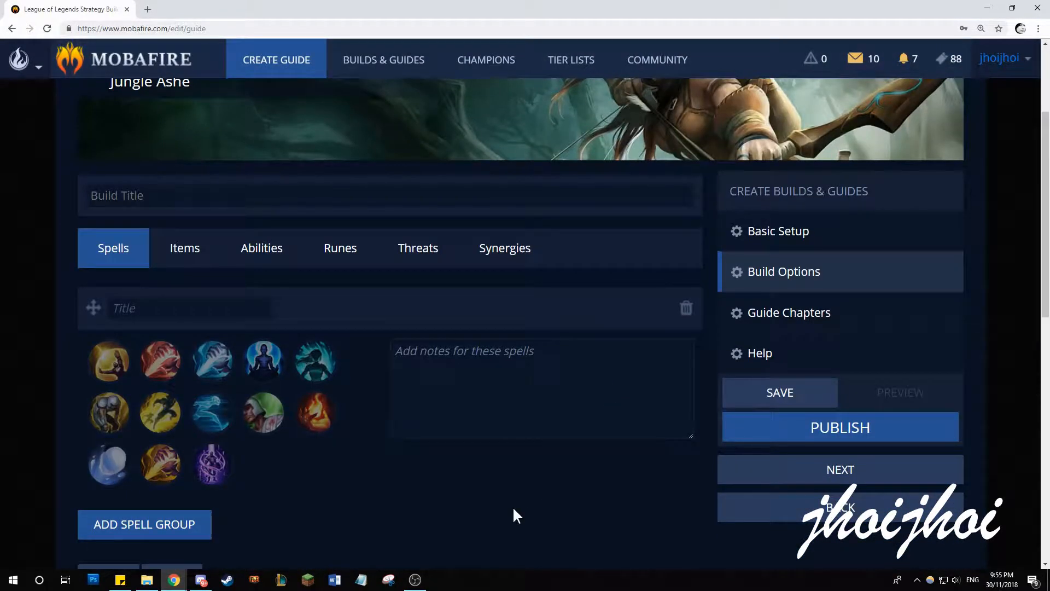
left_click(171, 372)
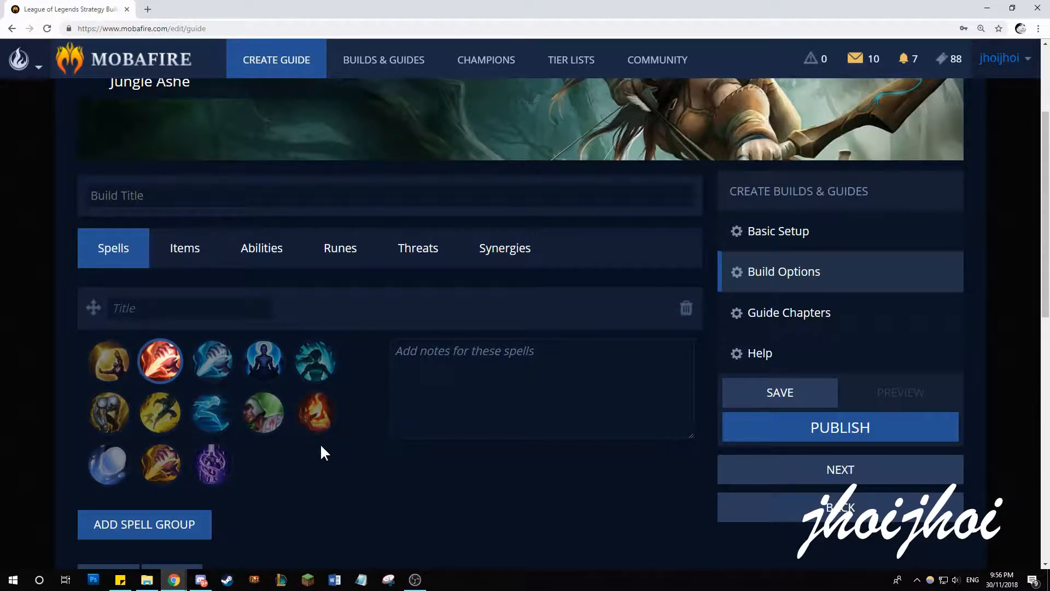
left_click(162, 417)
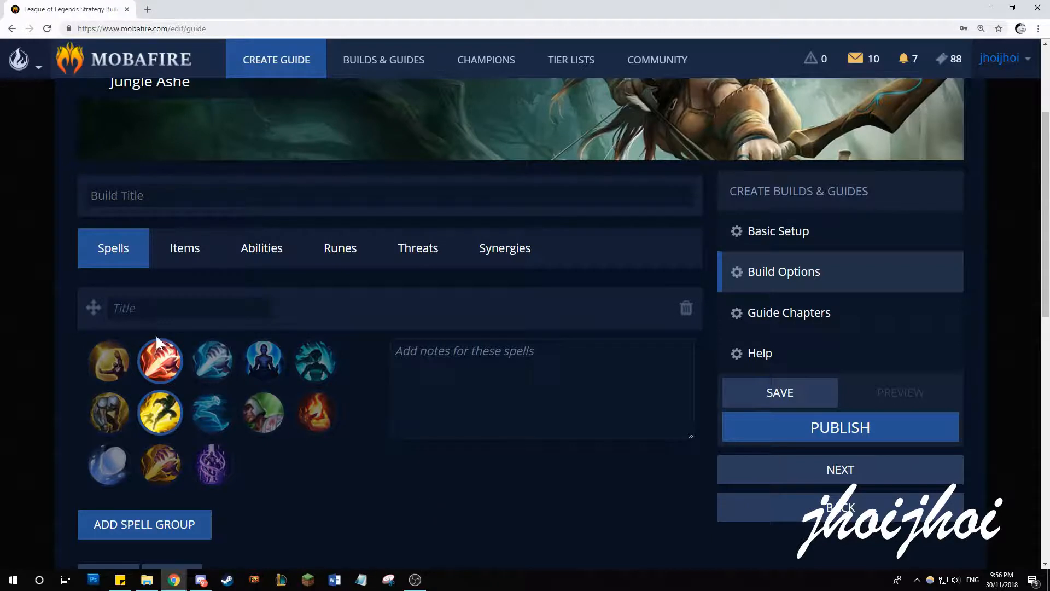
left_click(158, 308)
scroll(496, 475, "down", 2)
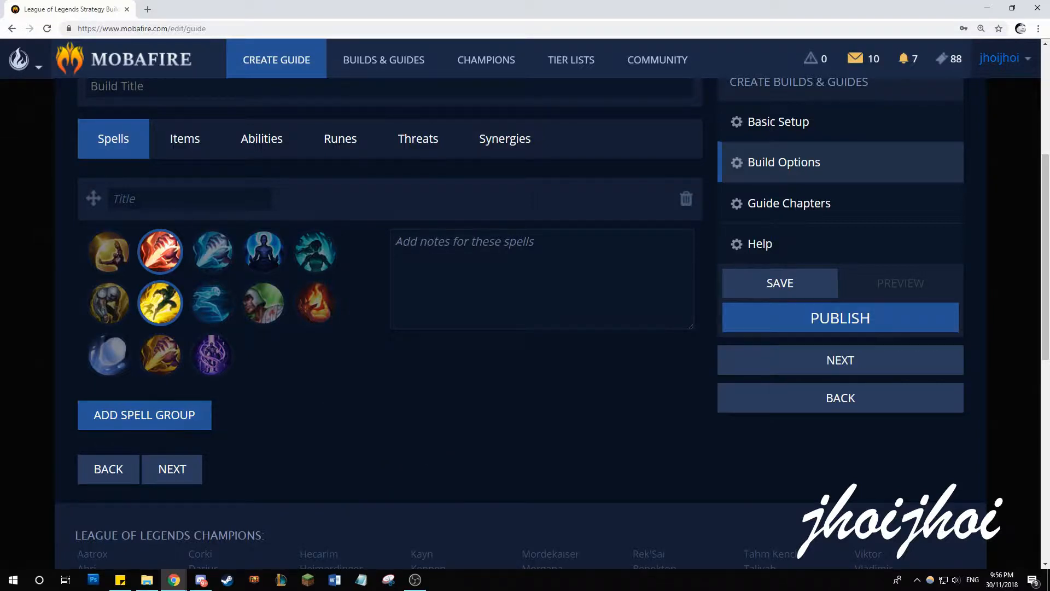
- Add two more item sets to the build's items so that it has three sets
left_click(185, 139)
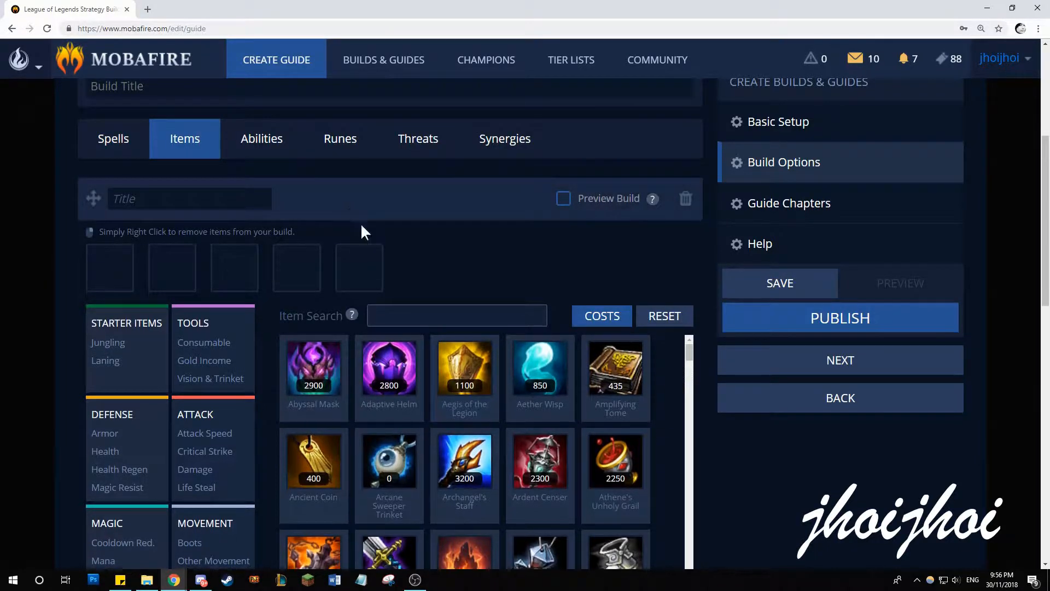
left_click(310, 202)
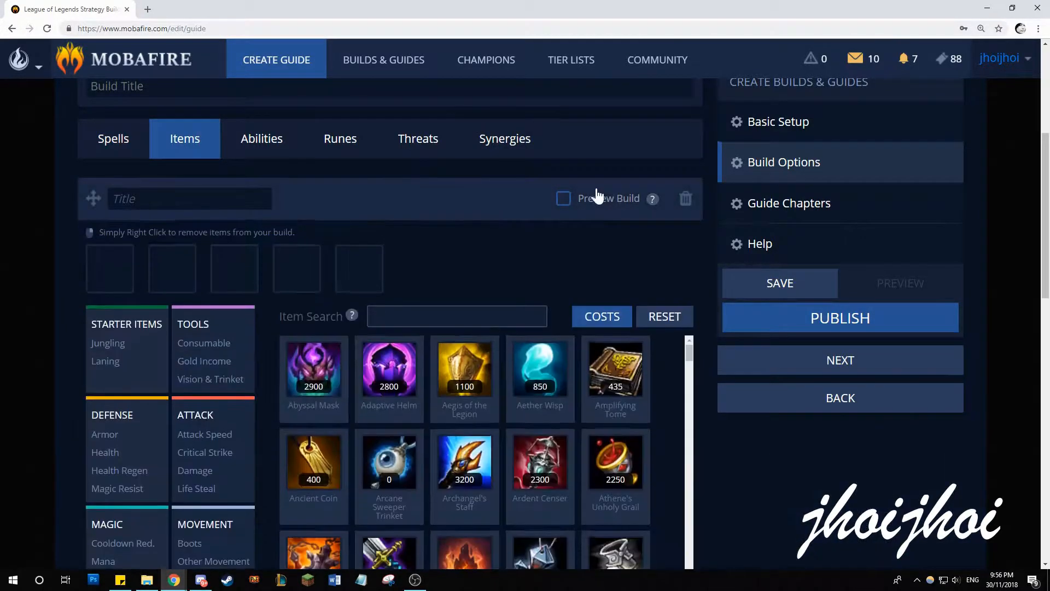
left_click(348, 205)
left_click(155, 242)
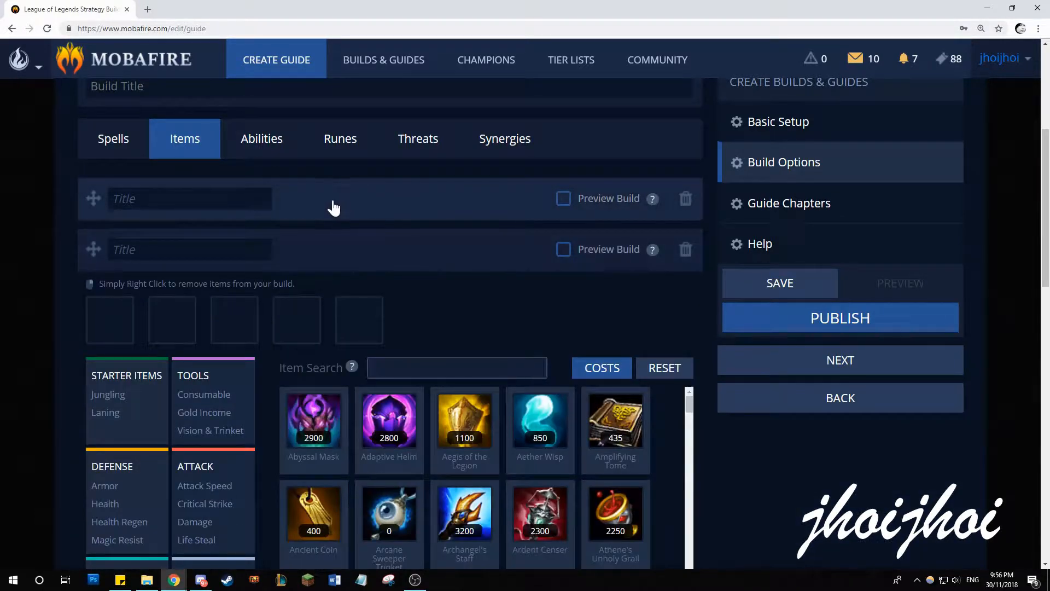
left_click(422, 246)
left_click(148, 293)
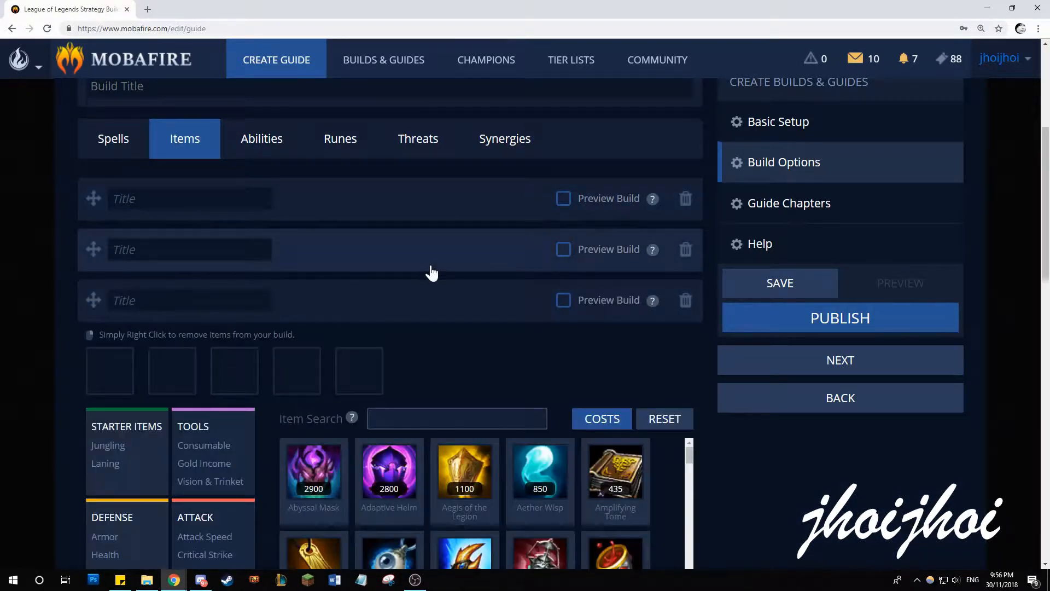
- Title the three item sets Spawn, First Recall and Final Build, in that order
left_click(424, 296)
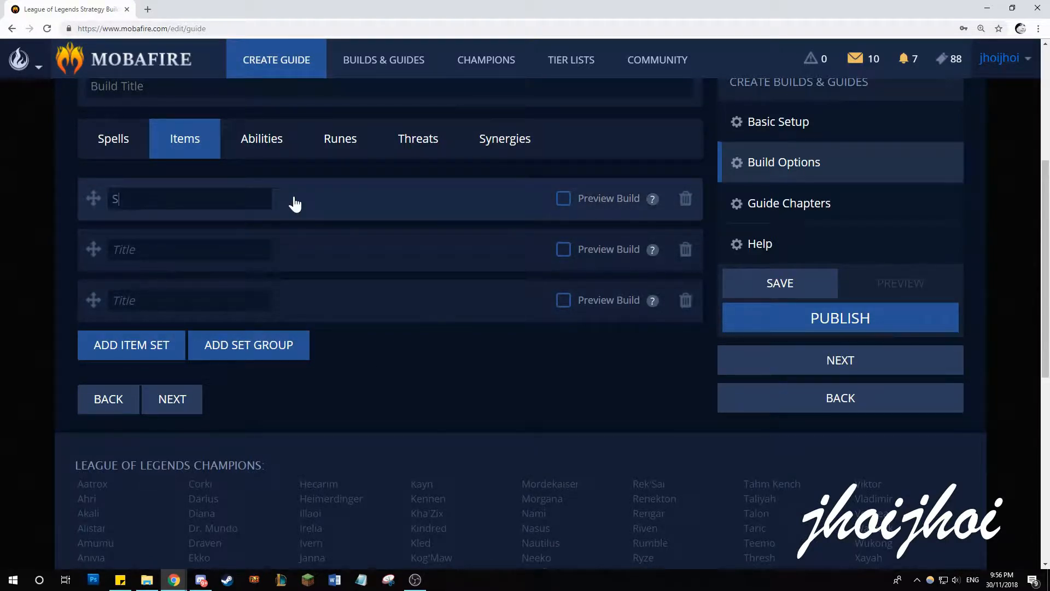
left_click(224, 243)
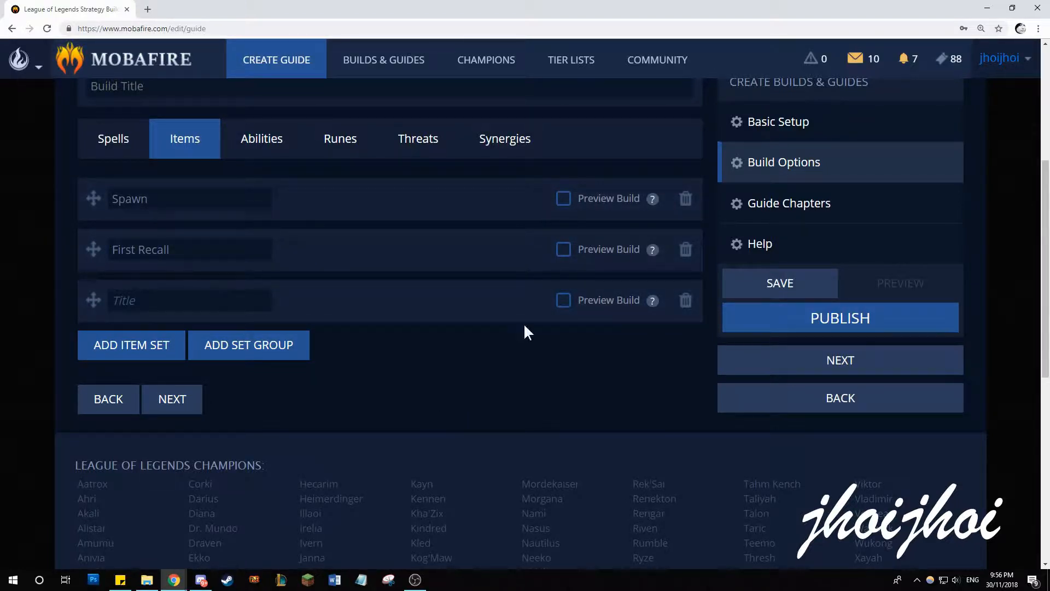
left_click(164, 301)
- Fill the Spawn item set with Hunter's Machete from the jungling starter items and the red potion from the consumables
left_click(326, 210)
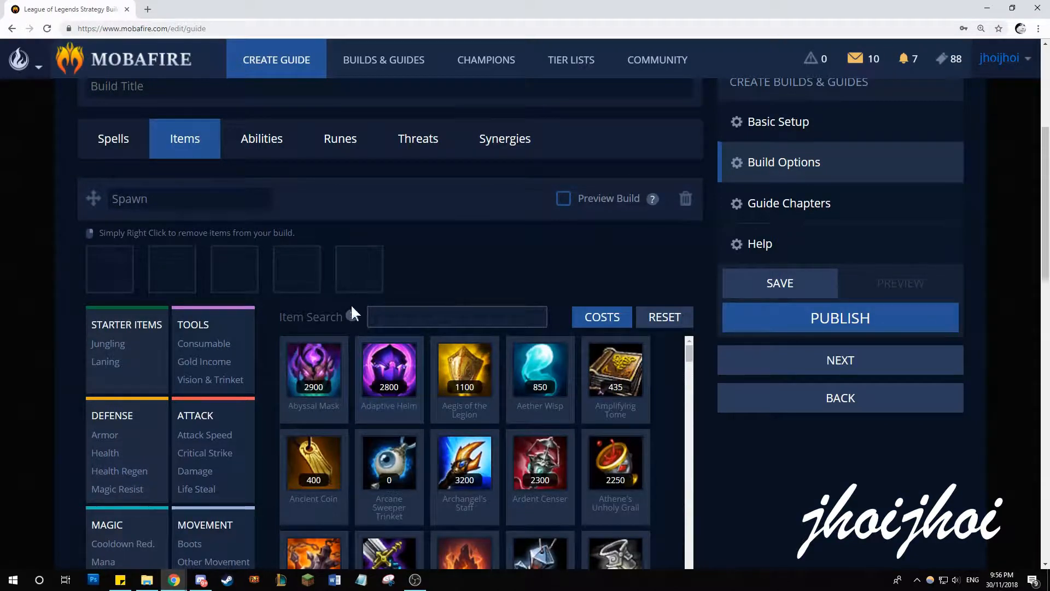
left_click(126, 345)
left_click(288, 396)
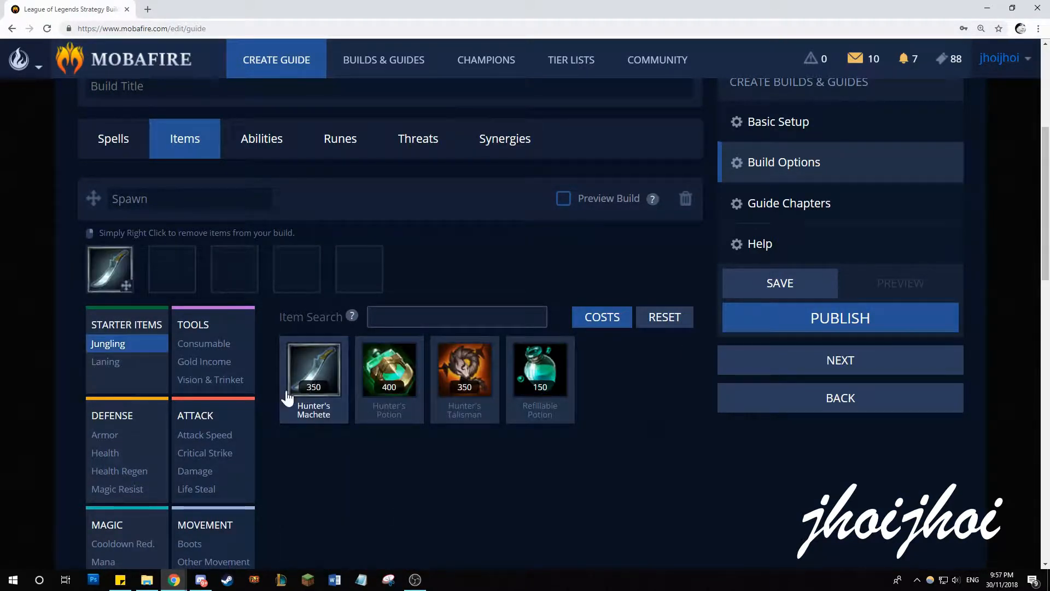
left_click(131, 346)
left_click(203, 344)
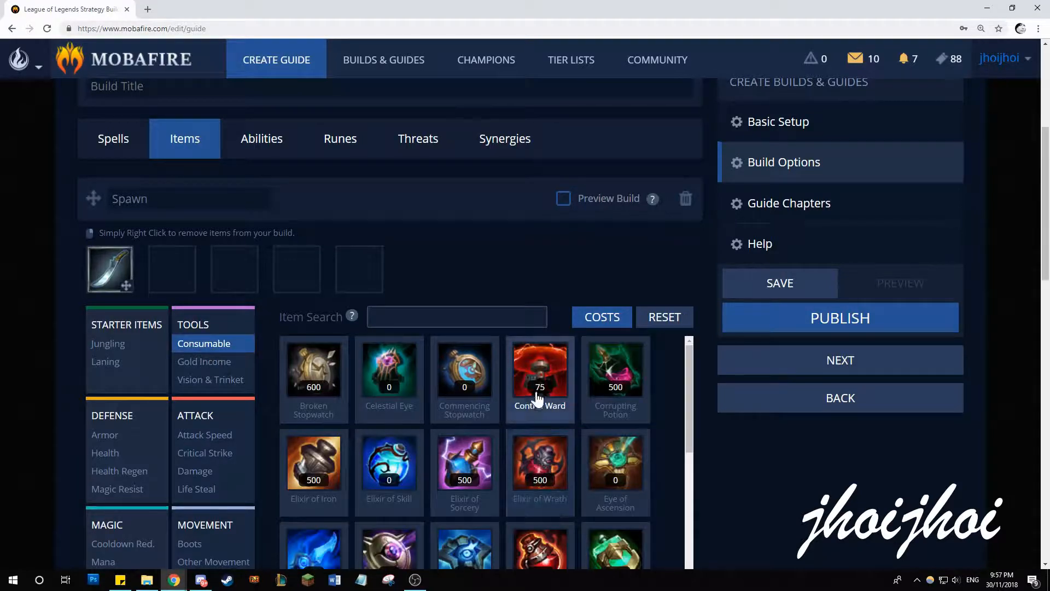
left_click(540, 547)
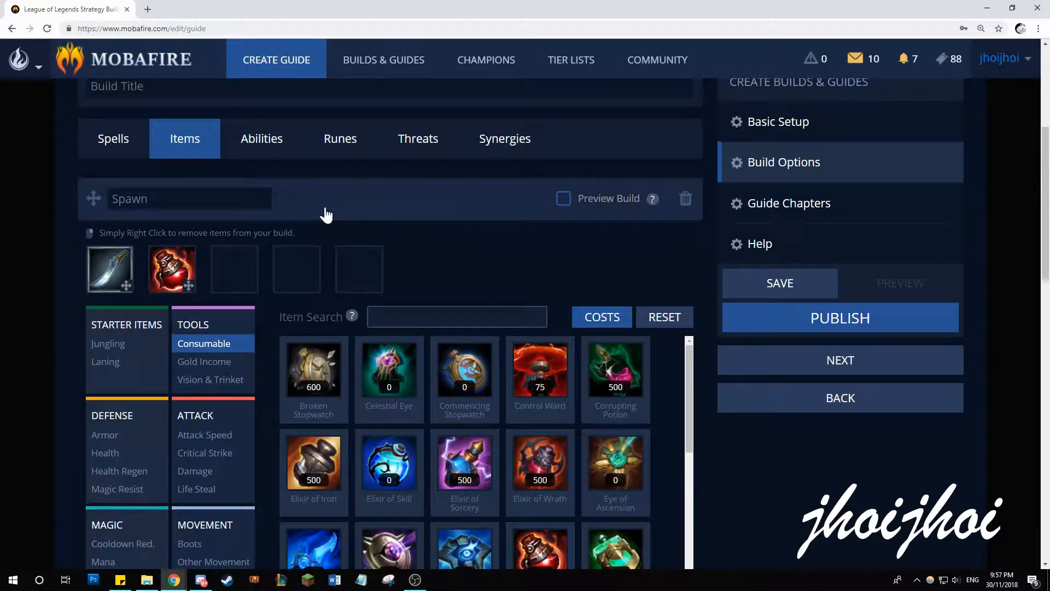
left_click(418, 204)
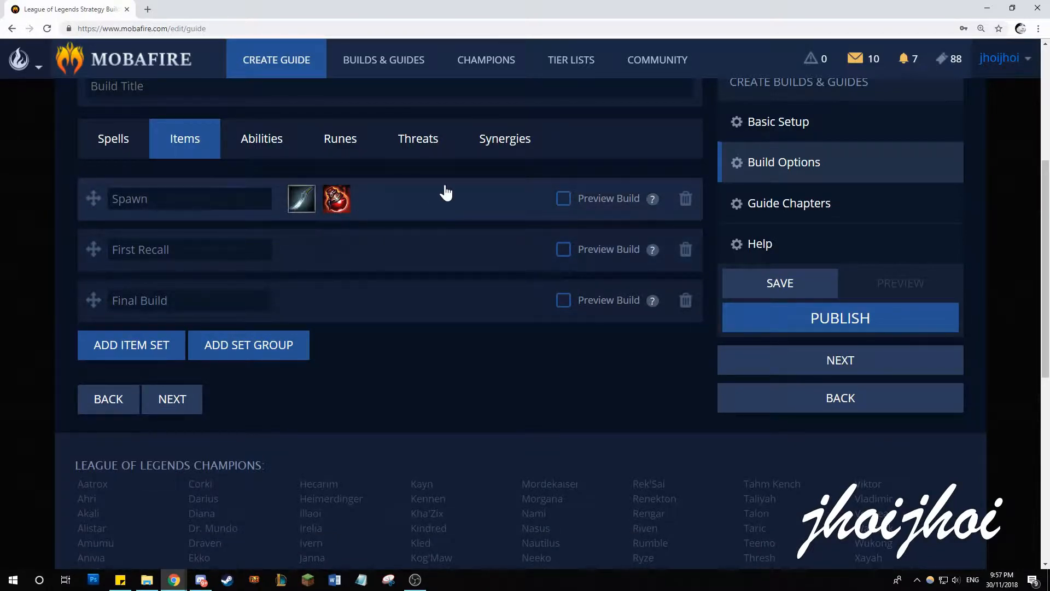
- Fill the First Recall item set with Boots of Speed and a Control Ward from the vision and trinket items
left_click(374, 257)
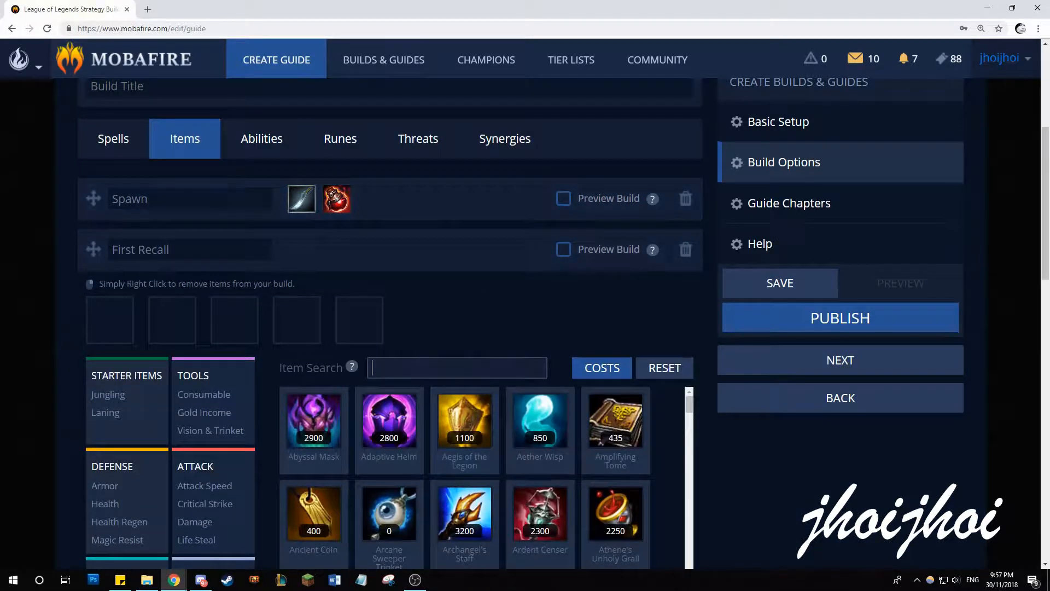
left_click(408, 366)
type("boots")
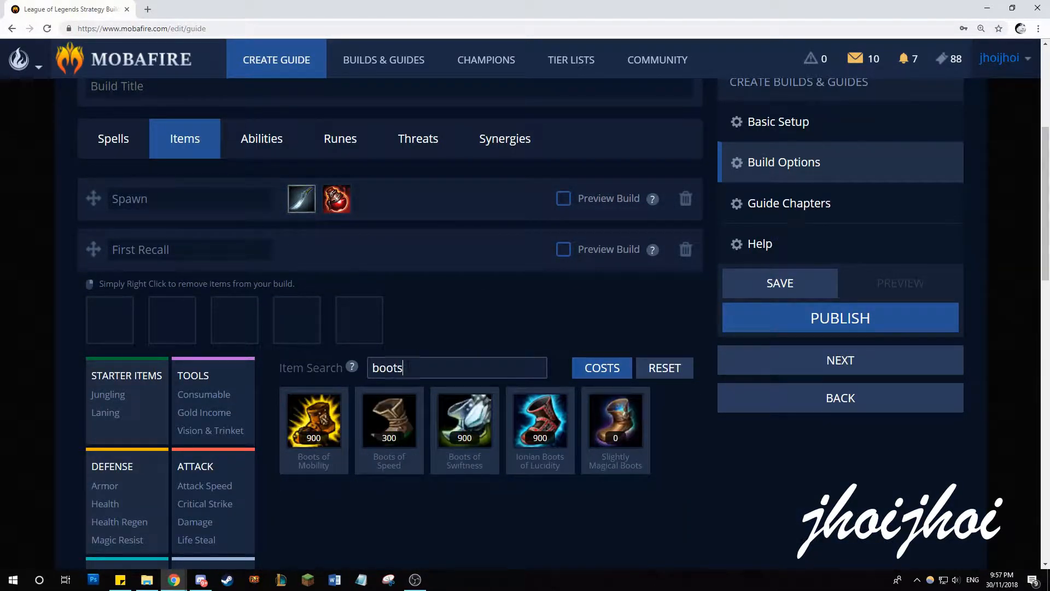
left_click(389, 421)
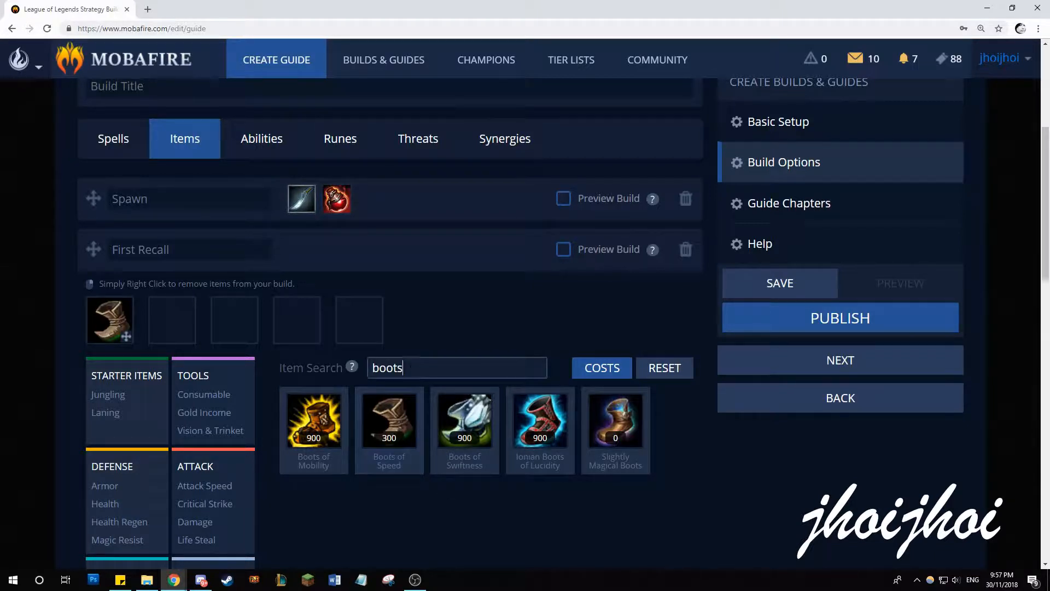
double_click(409, 366)
key("BackSpace")
left_click(230, 430)
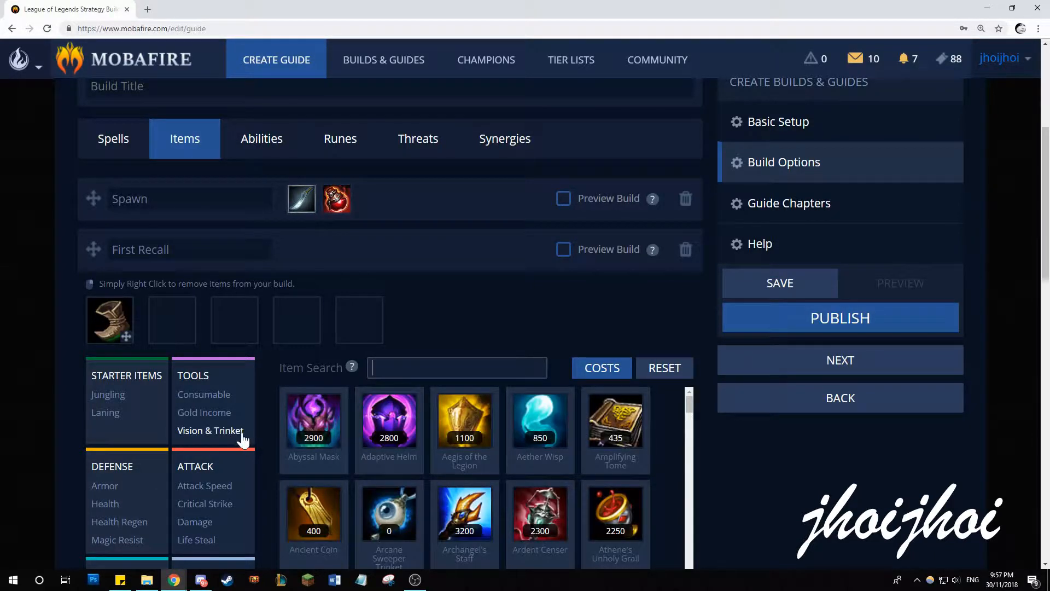
left_click(462, 419)
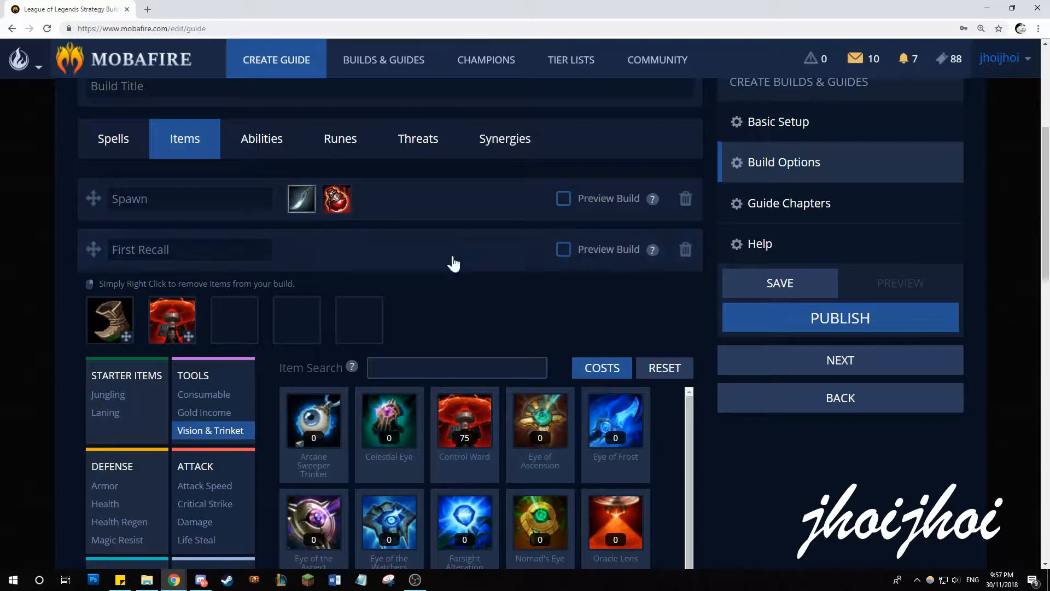
left_click(430, 249)
- Search for boots in the Final Build item set and add Boots of Swiftness as its first item
left_click(469, 294)
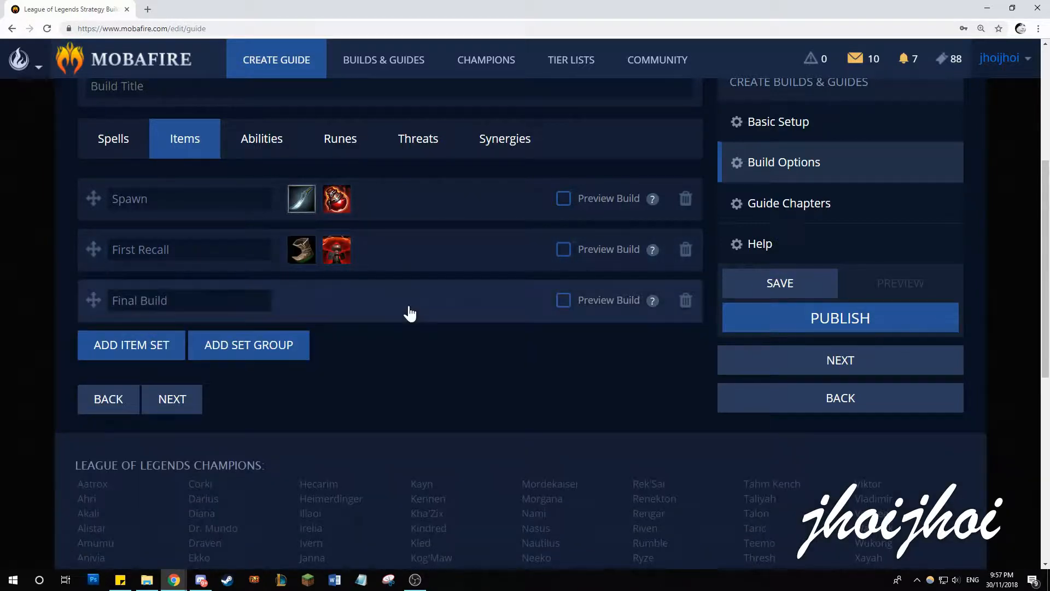
scroll(469, 312, "down", 1)
scroll(462, 304, "down", 1)
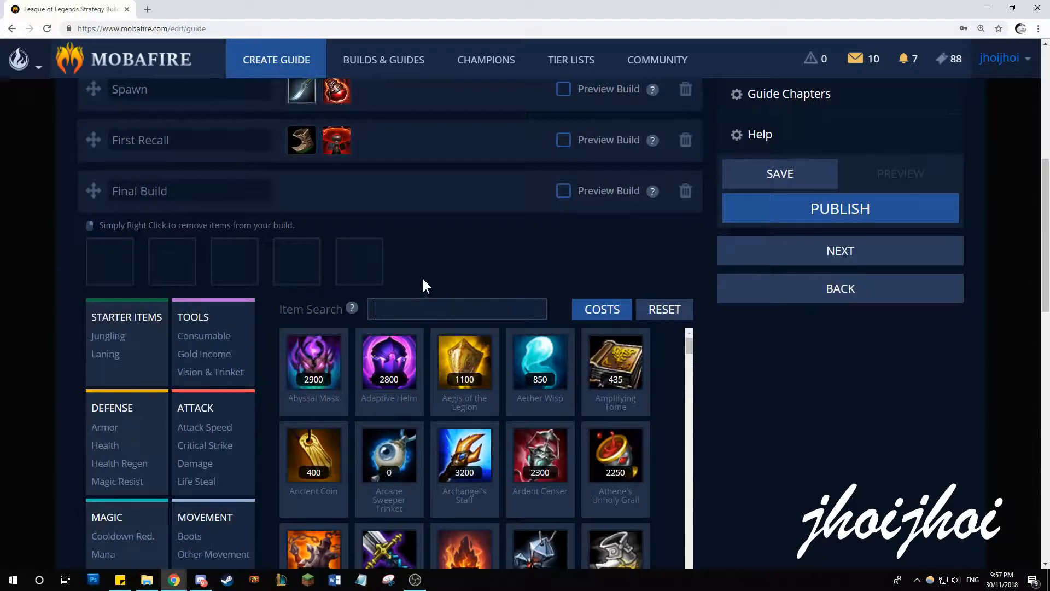
scroll(431, 263, "down", 1)
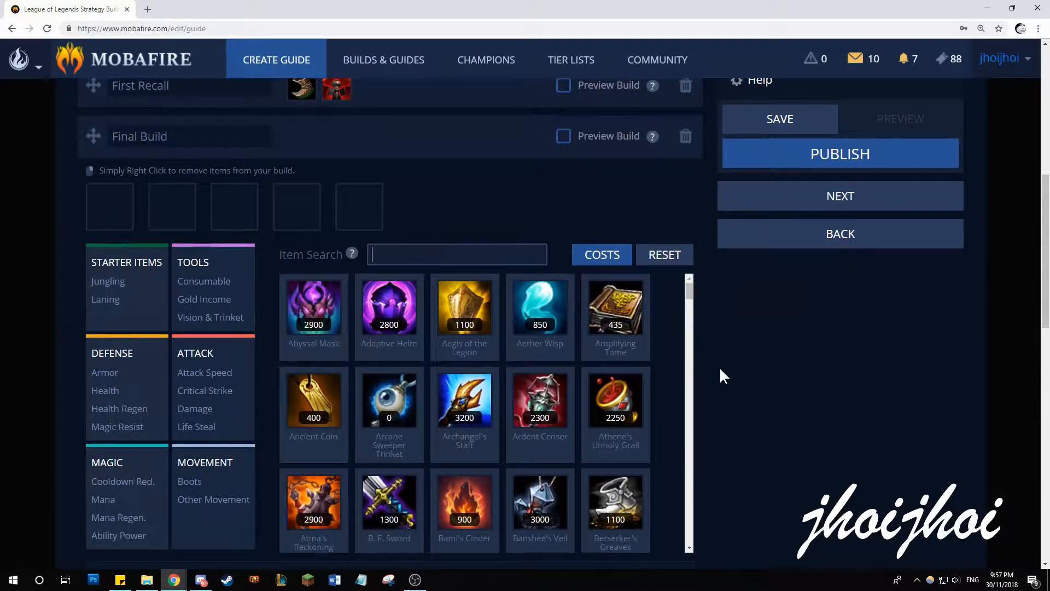
scroll(720, 375, "down", 2)
scroll(720, 375, "up", 2)
left_click(408, 257)
type("boot")
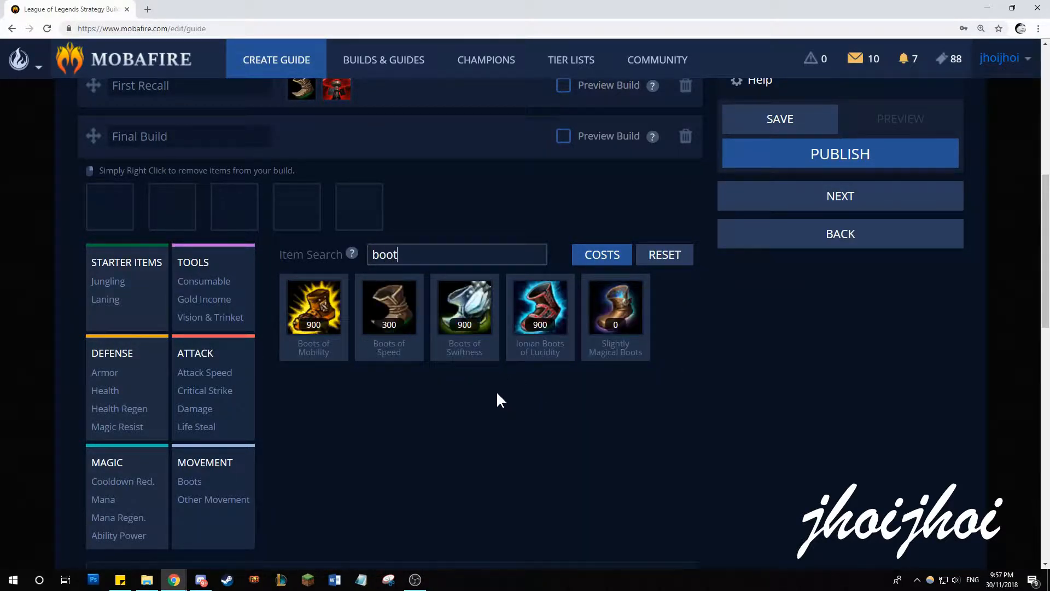
left_click(465, 306)
double_click(408, 253)
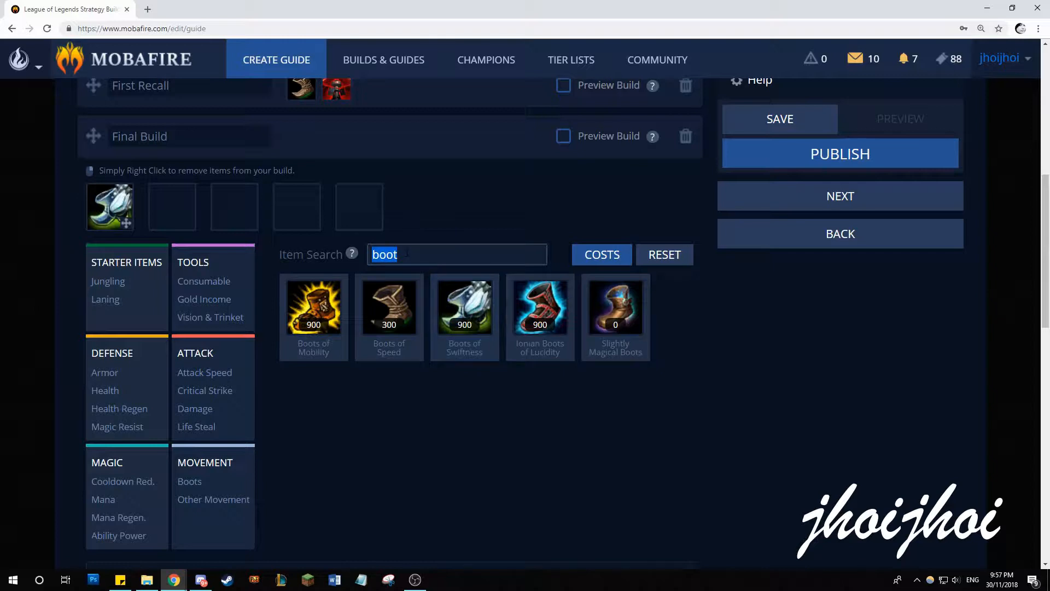
key("BackSpace")
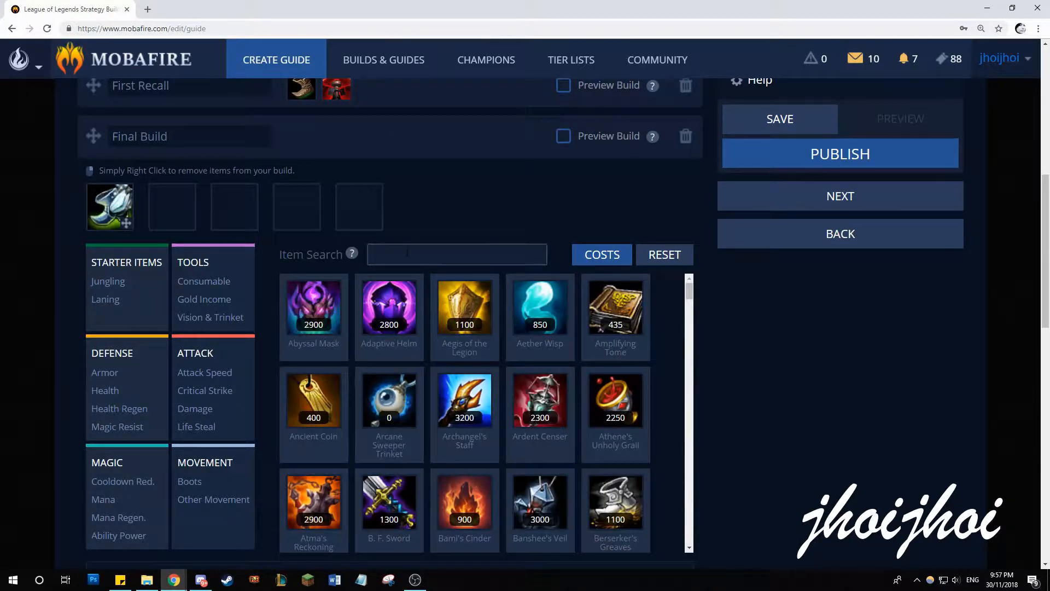
- Add Skirmisher's Sabre - Bloodrazor, Statikk Shiv and Trinity Force from the attack speed items to the Final Build set
left_click(198, 374)
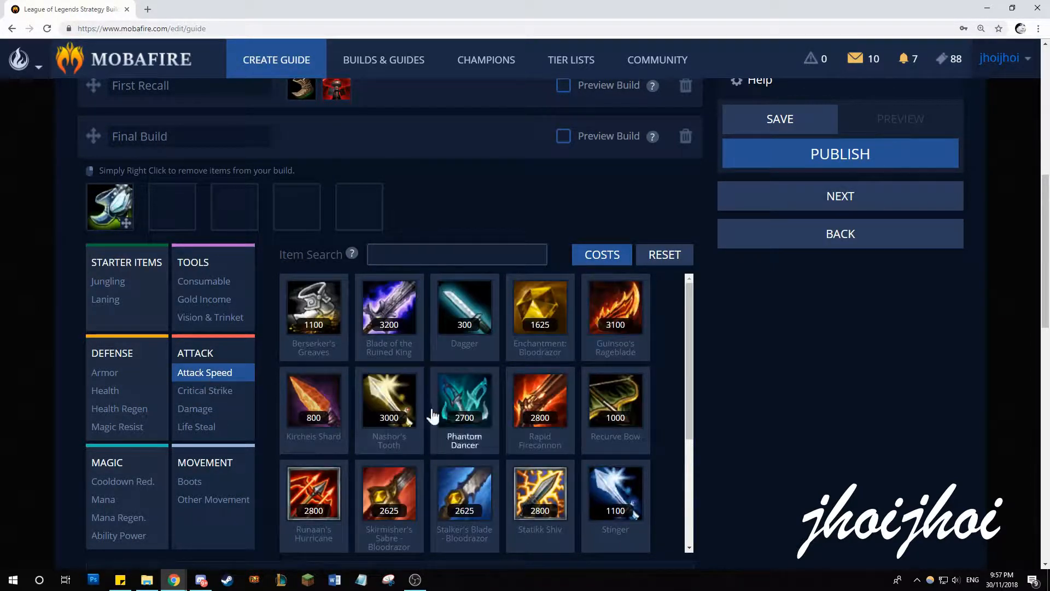
left_click(393, 485)
left_click(219, 377)
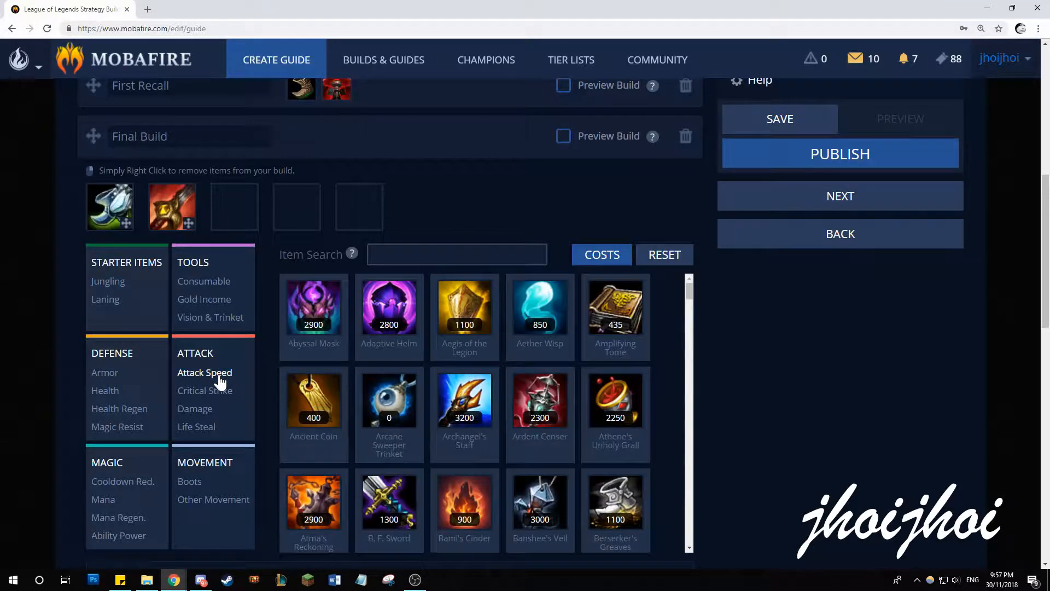
left_click(223, 377)
scroll(570, 386, "down", 4)
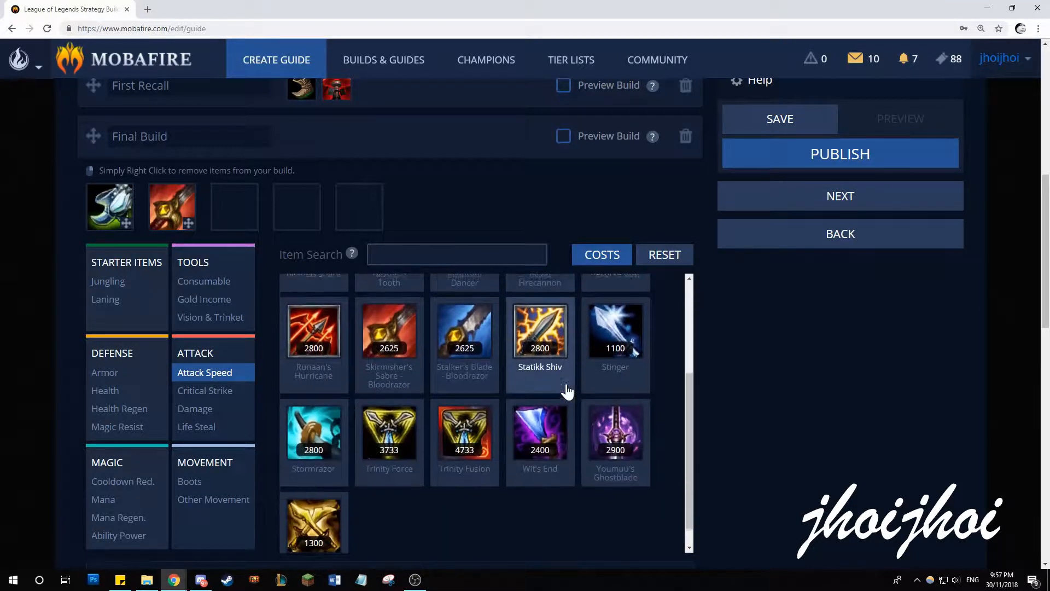
left_click(545, 327)
left_click(410, 434)
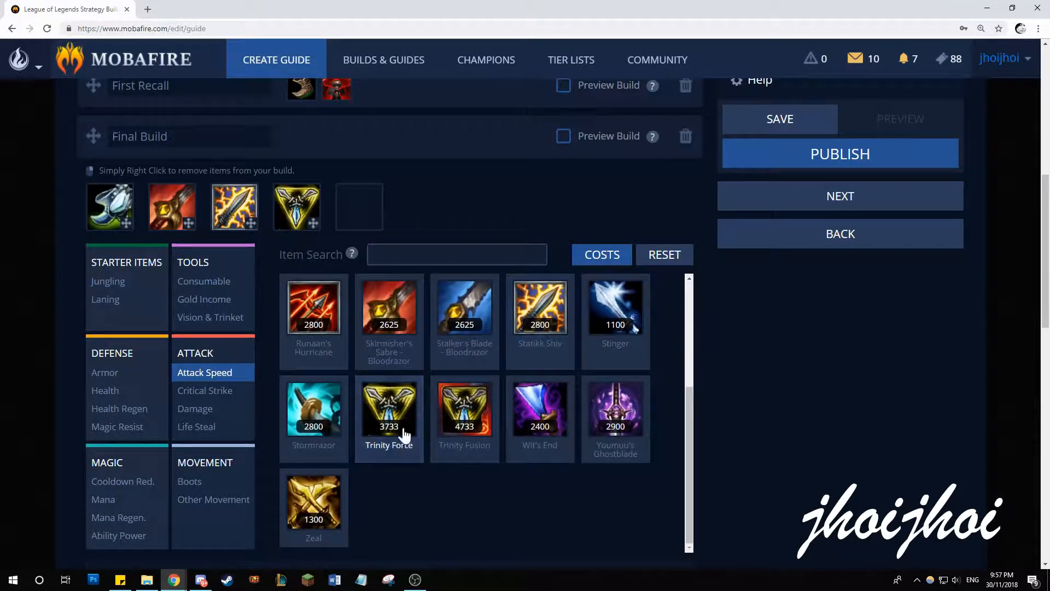
- Complete the Final Build set with Runaan's Hurricane and Blade of the Ruined King
scroll(416, 489, "up", 3)
left_click(313, 471)
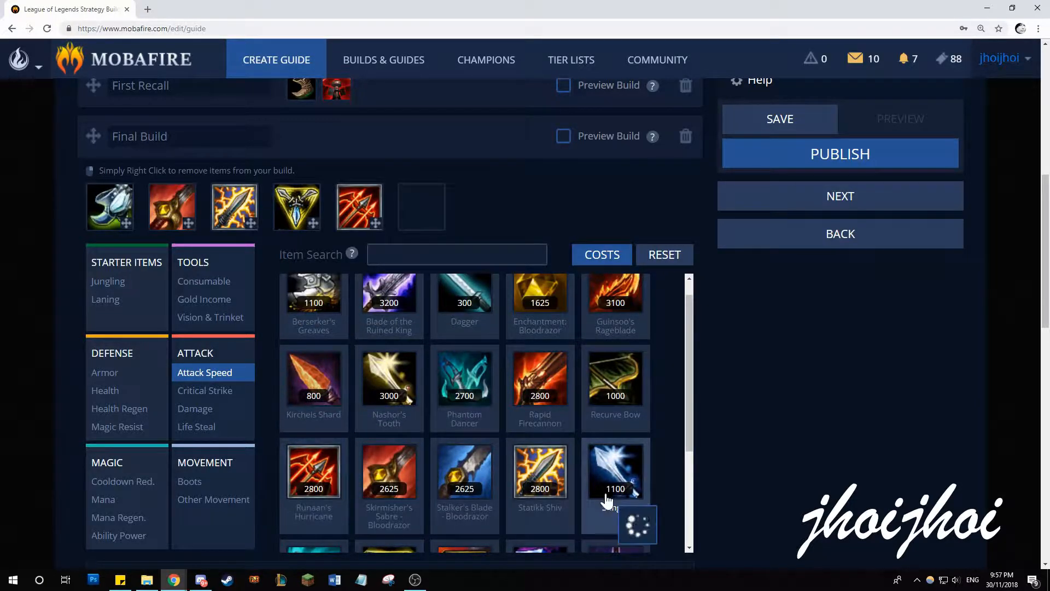
scroll(554, 436, "up", 1)
left_click(389, 309)
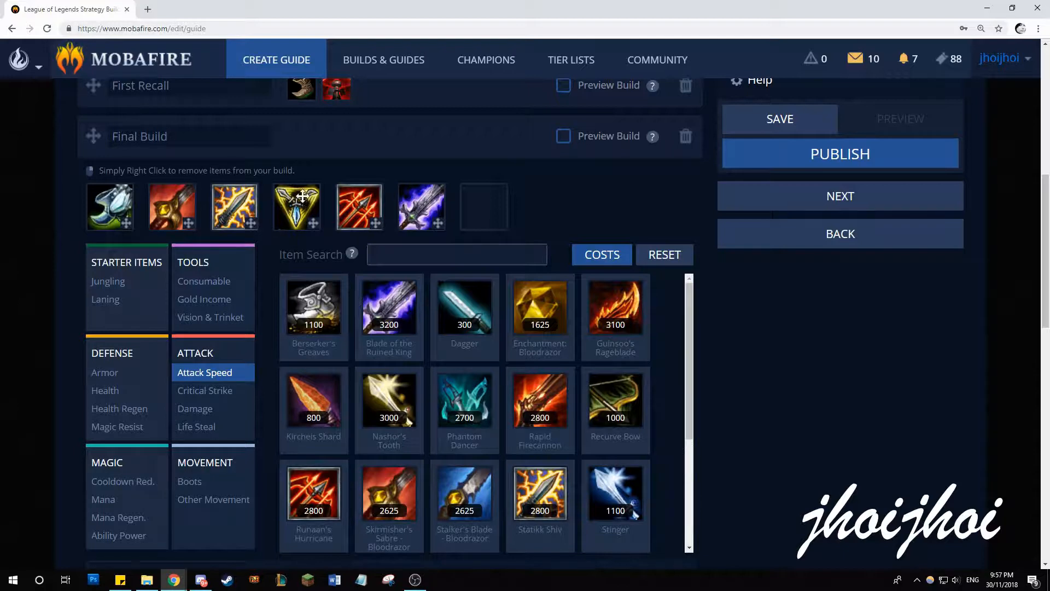
- Write the note "BEST JUNGLE ASHE BUILD EVER" for the Final Build item set and collapse the set
scroll(768, 343, "down", 3)
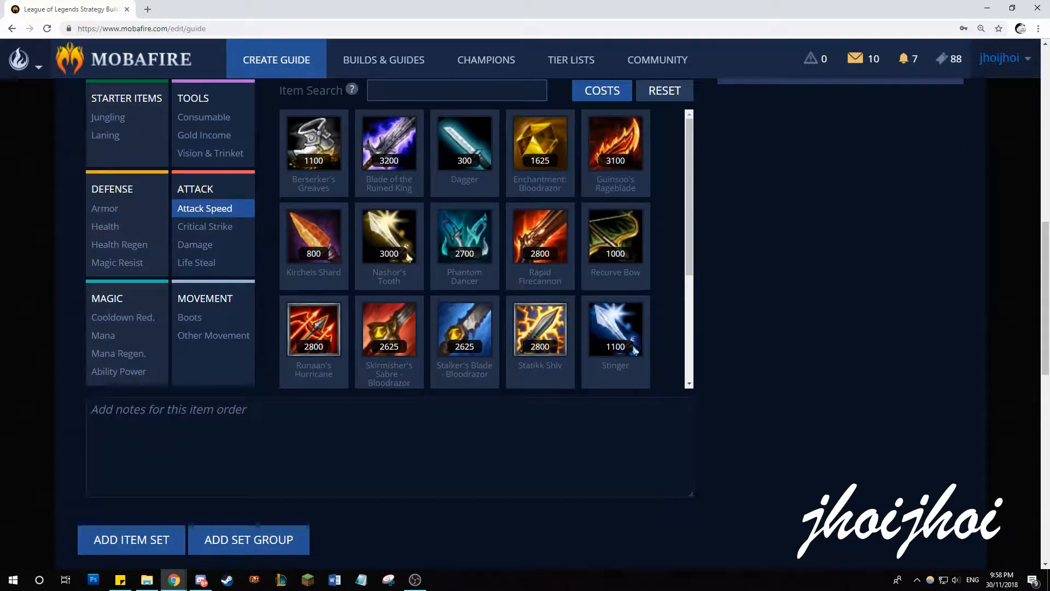
type("BEST JUNGL")
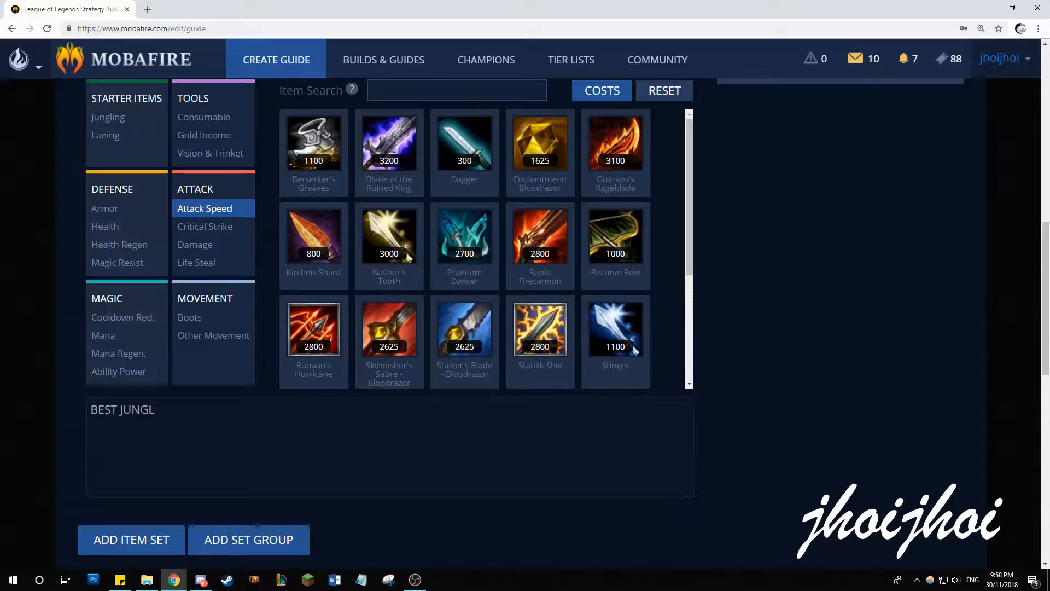
type("E ASHE BUILD")
type("EVER")
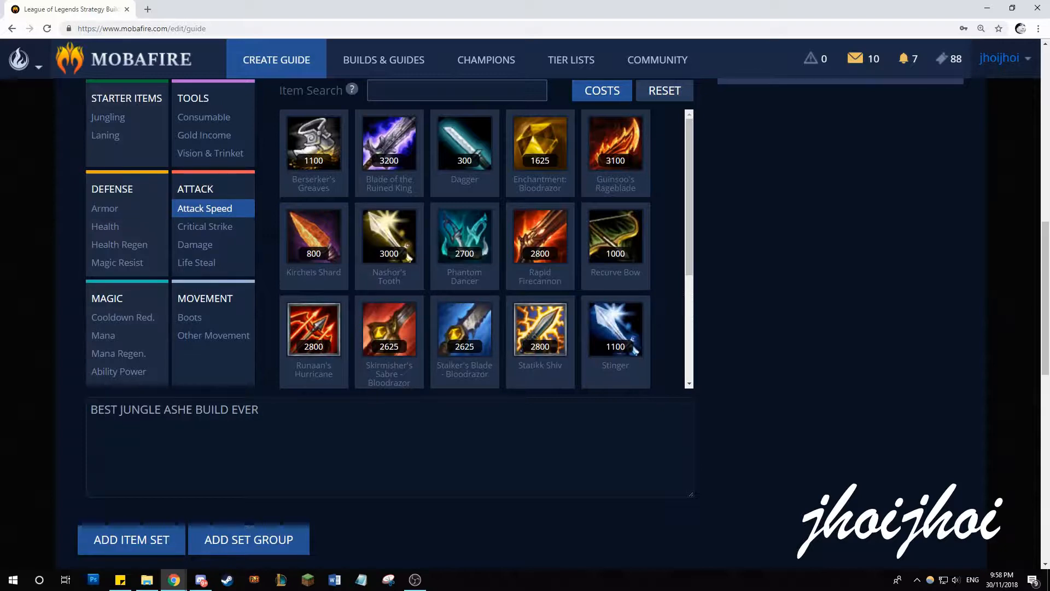
scroll(816, 358, "up", 5)
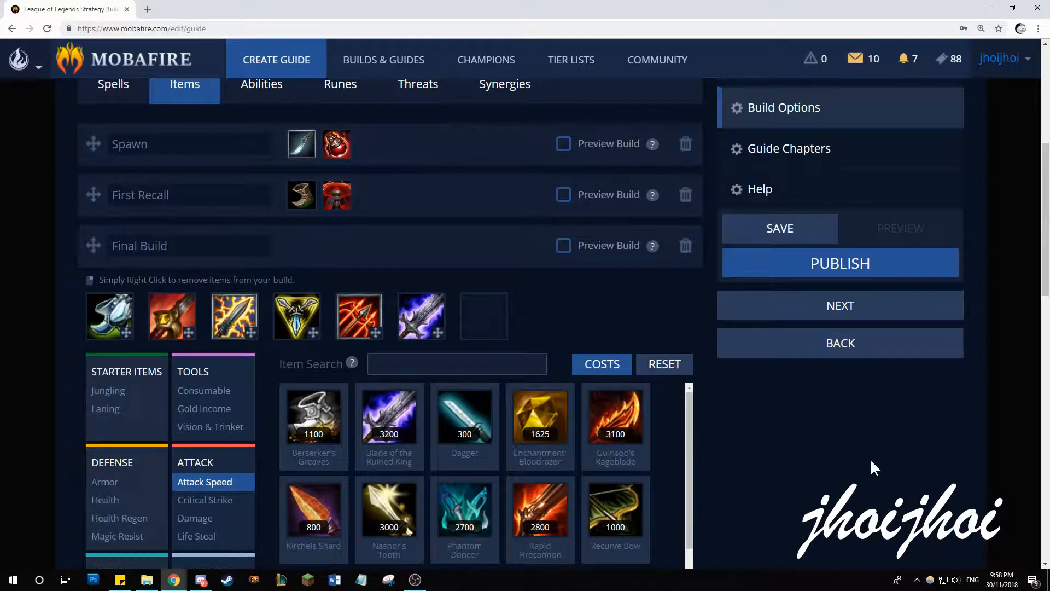
left_click(481, 255)
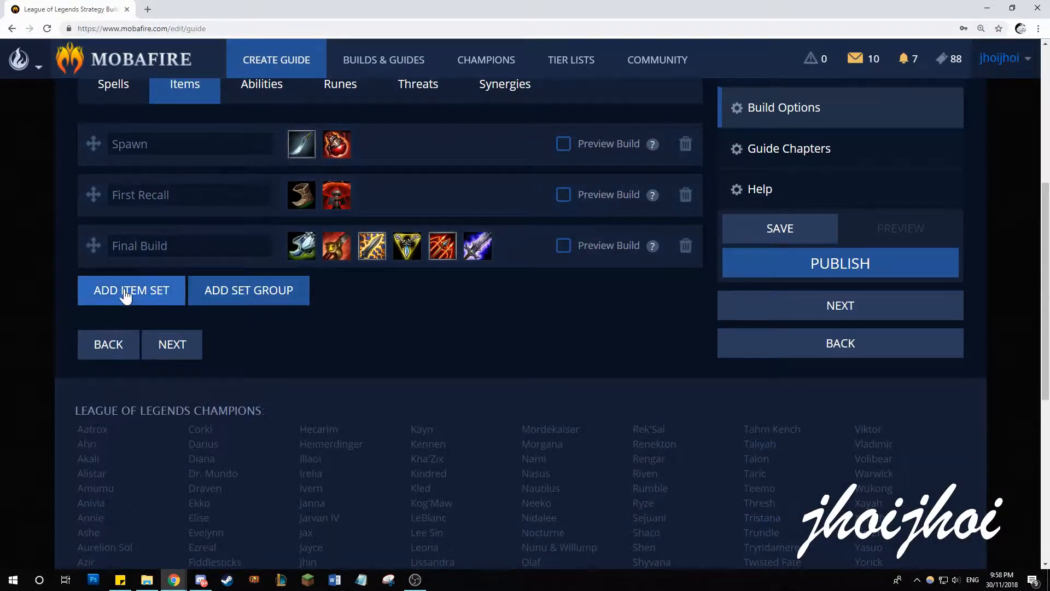
- Go to the build's abilities and title the ability page Standard
scroll(470, 427, "up", 3)
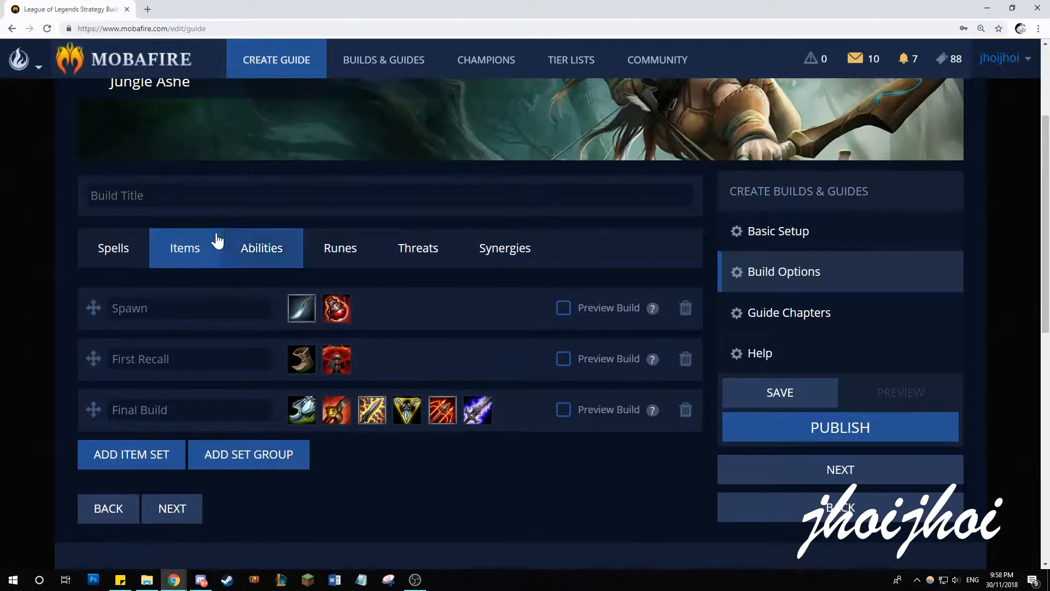
left_click(258, 251)
scroll(403, 402, "down", 3)
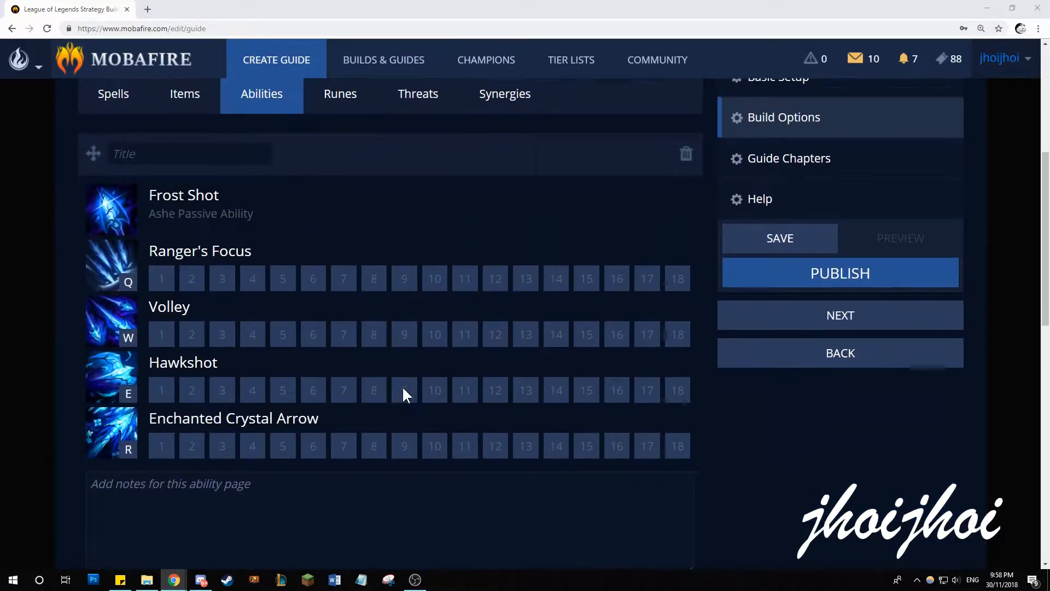
left_click(194, 147)
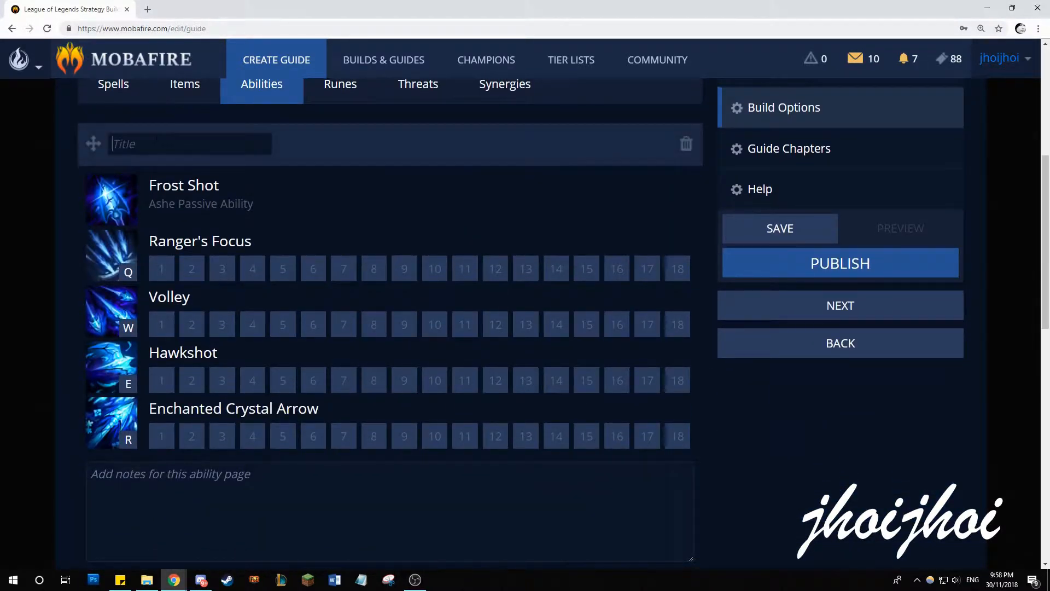
scroll(442, 411, "down", 3)
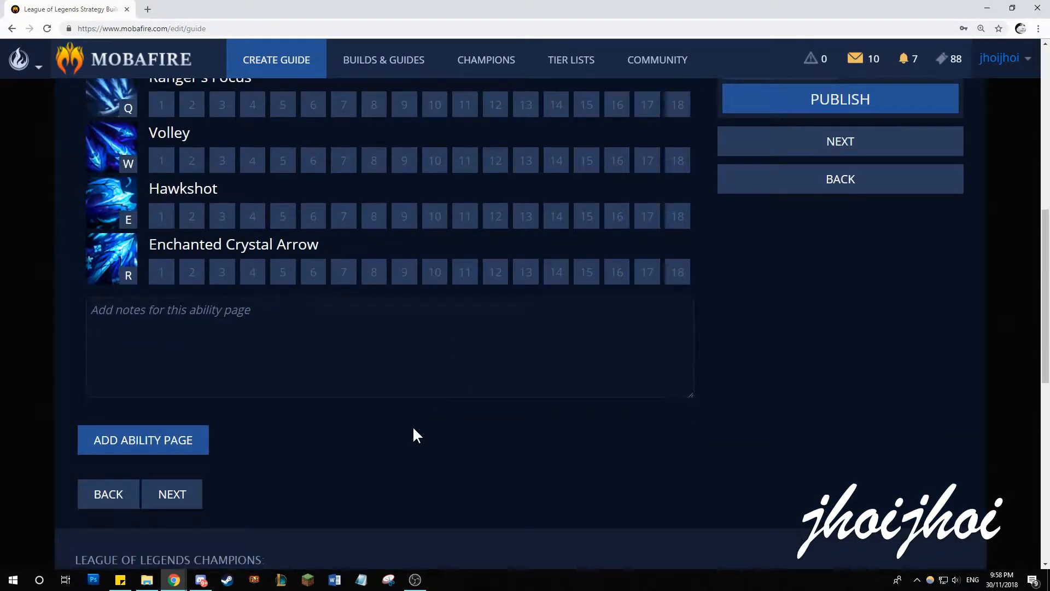
scroll(652, 442, "up", 4)
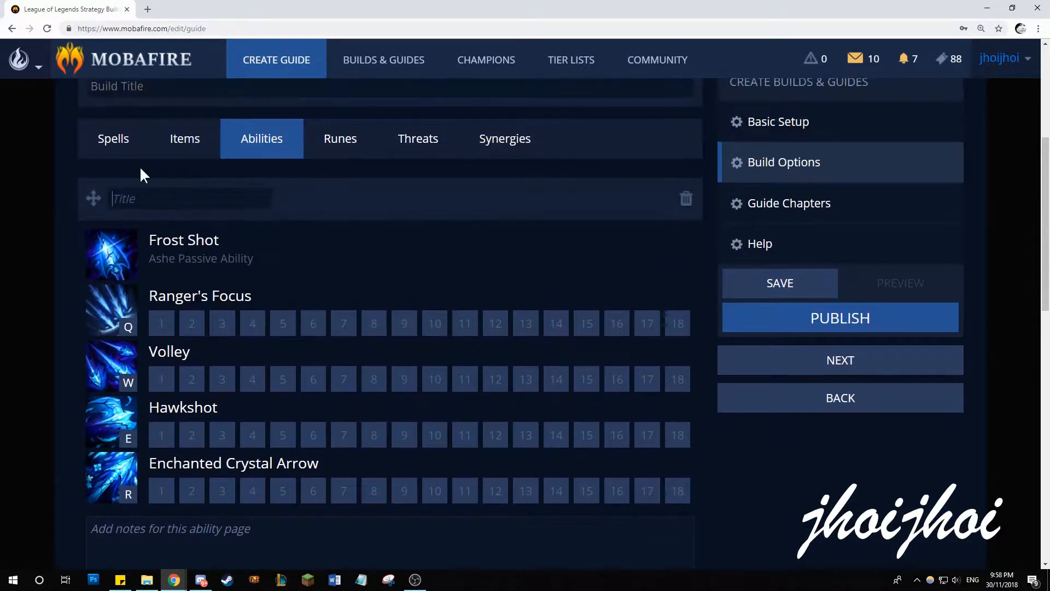
left_click(329, 216)
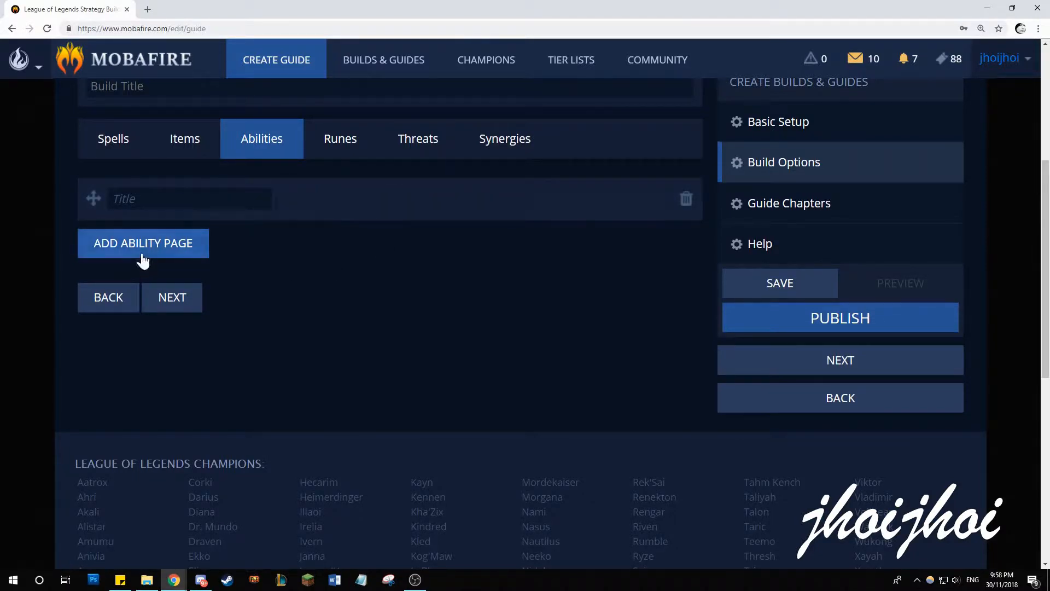
left_click(347, 200)
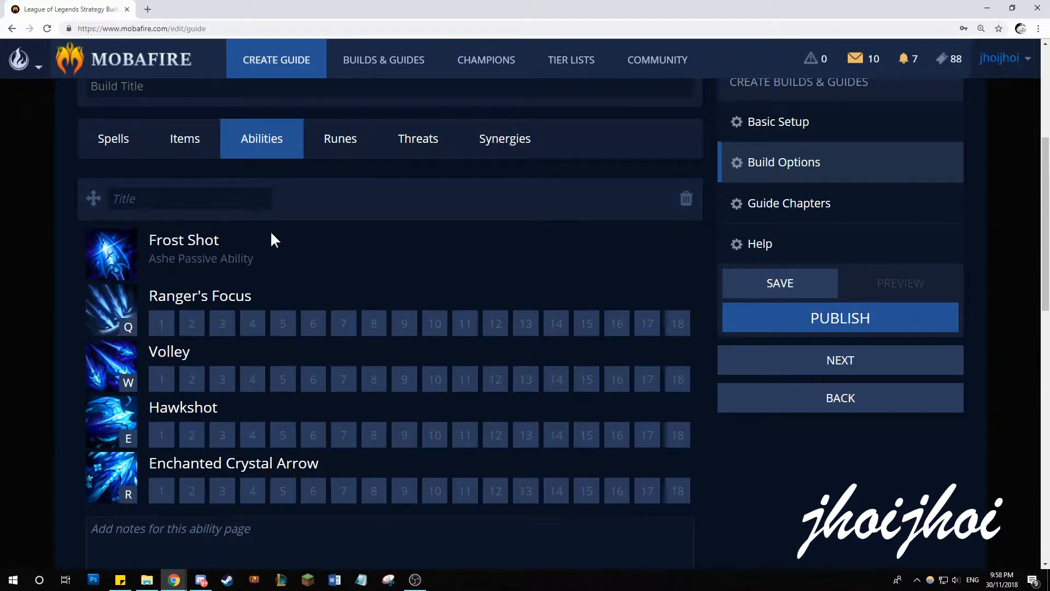
left_click(213, 199)
- Set the early skill order to Volley at level 1, Ranger's Focus at 2, Hawkshot at 3 and Volley at 4 and 5
left_click(161, 379)
left_click(190, 328)
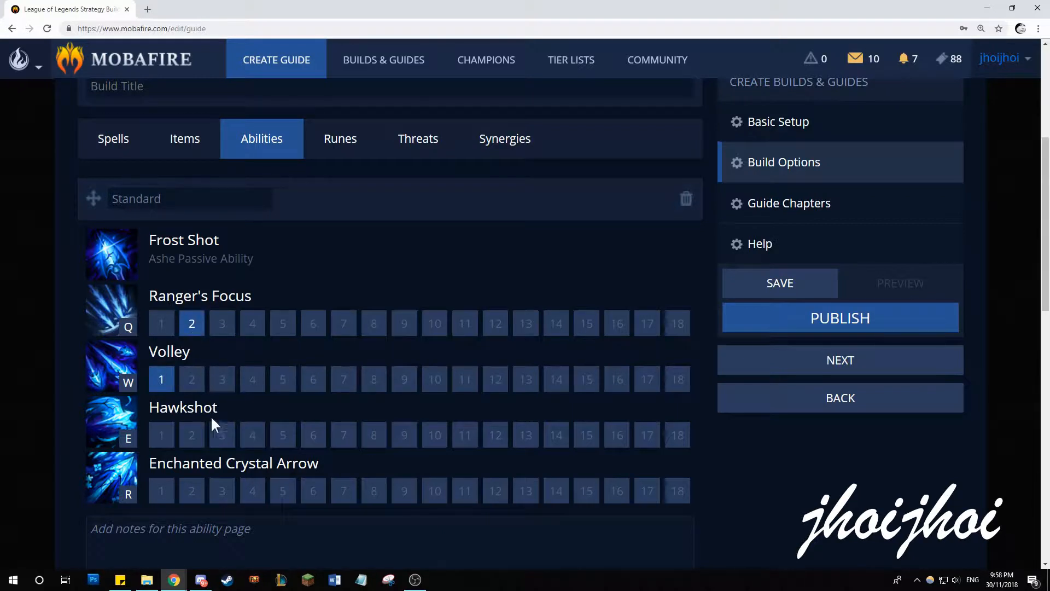
left_click(222, 436)
left_click(252, 380)
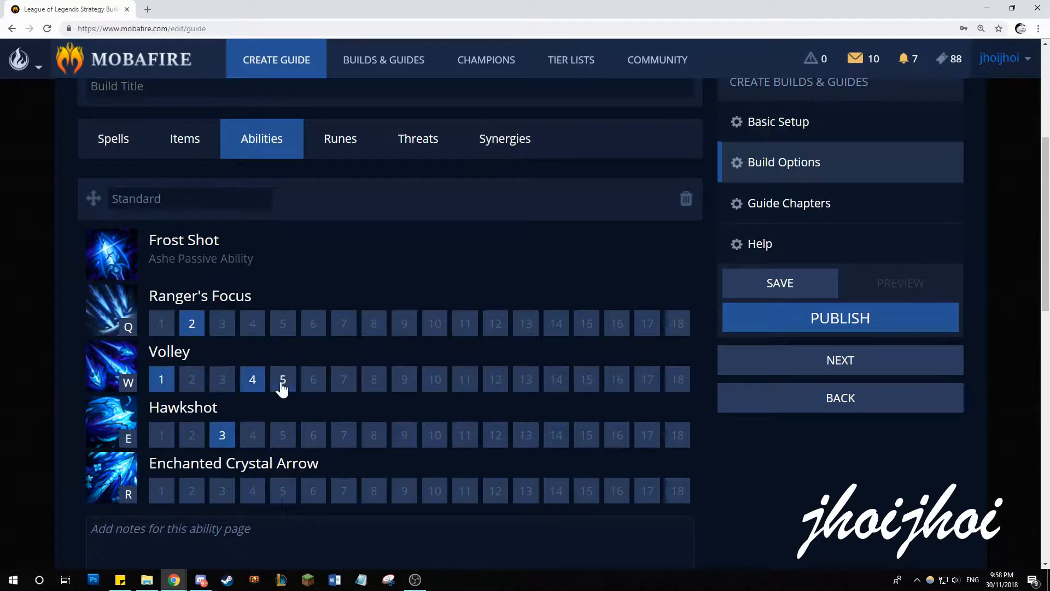
left_click(283, 383)
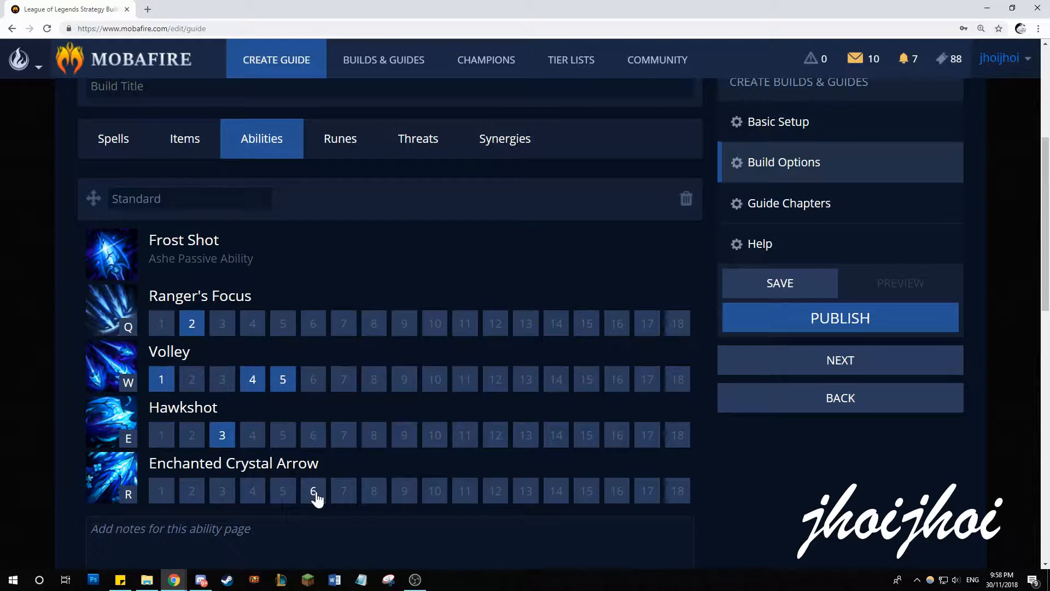
- Assign Enchanted Crystal Arrow to levels 6, 11 and 16, and Volley to levels 7 and 9
left_click(315, 495)
left_click(464, 494)
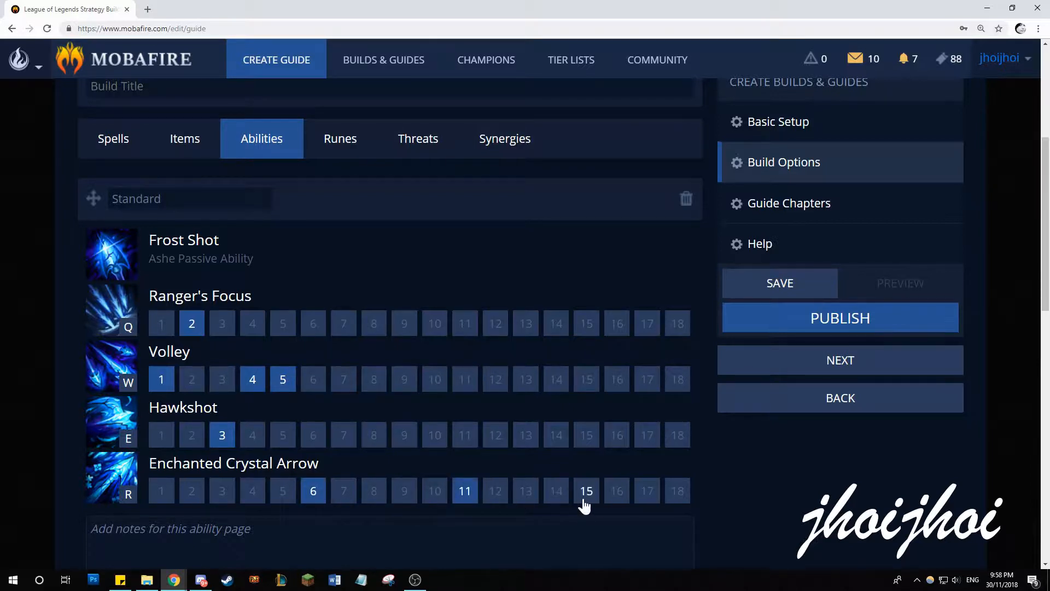
left_click(611, 496)
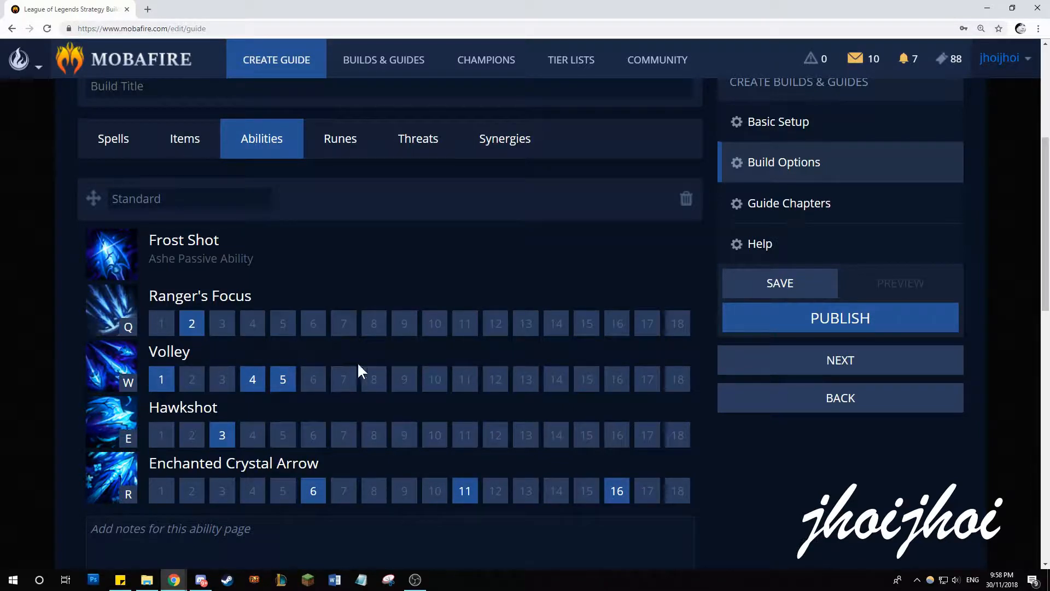
left_click(344, 385)
left_click(403, 384)
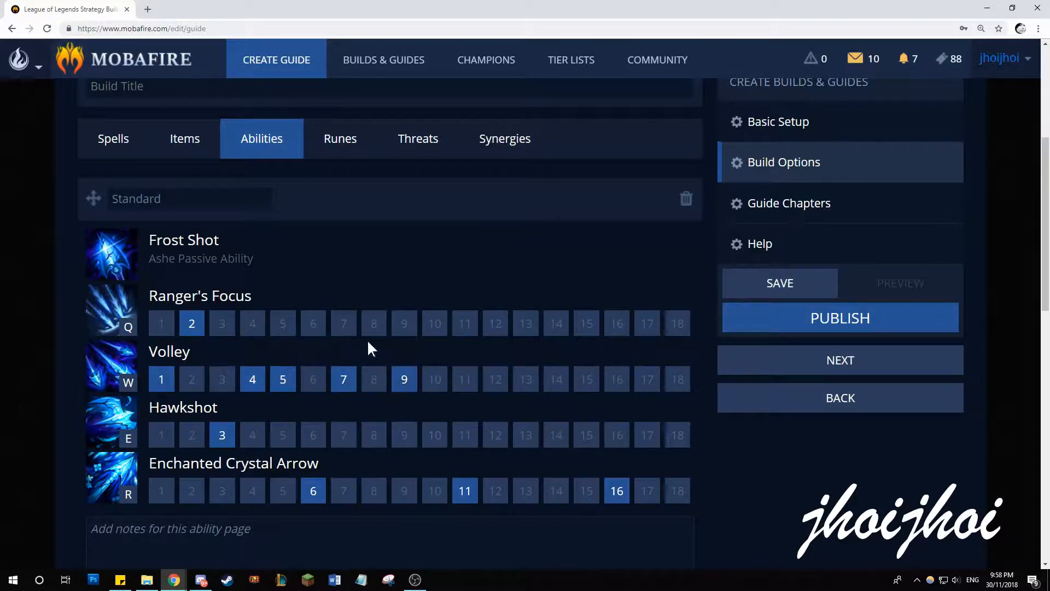
- Assign Ranger's Focus to levels 8, 10, 12 and 13, and Hawkshot to levels 14, 15, 17 and 18
left_click(373, 326)
left_click(435, 327)
left_click(497, 328)
left_click(525, 327)
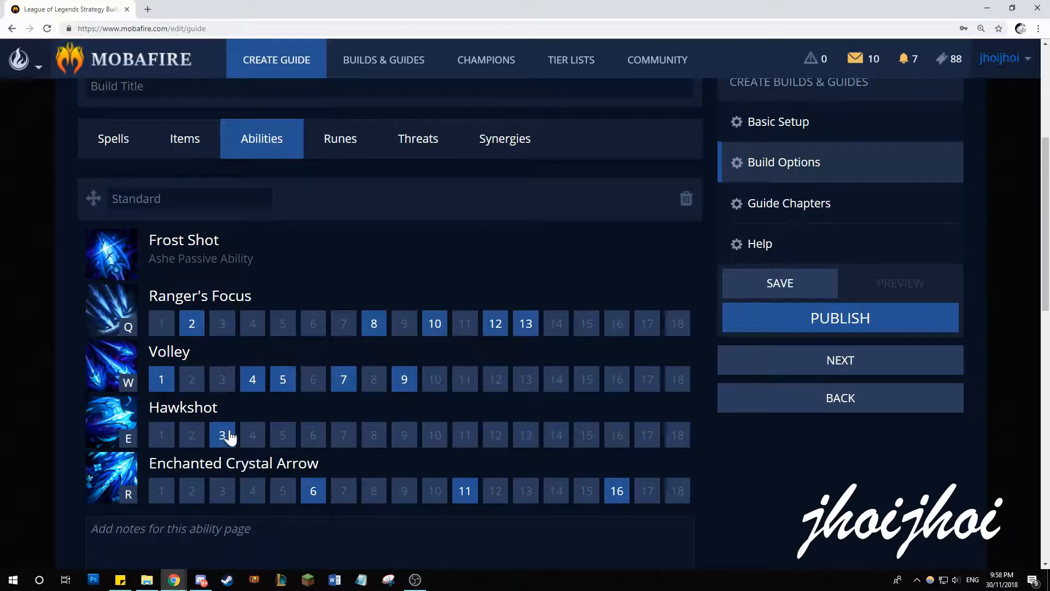
left_click(556, 437)
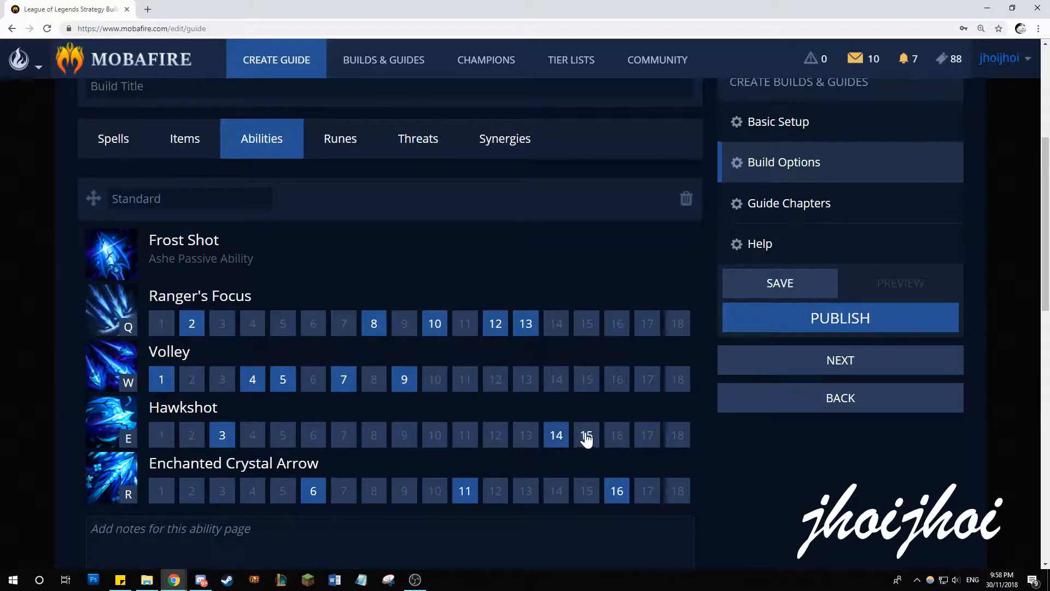
left_click(586, 437)
left_click(648, 436)
left_click(678, 436)
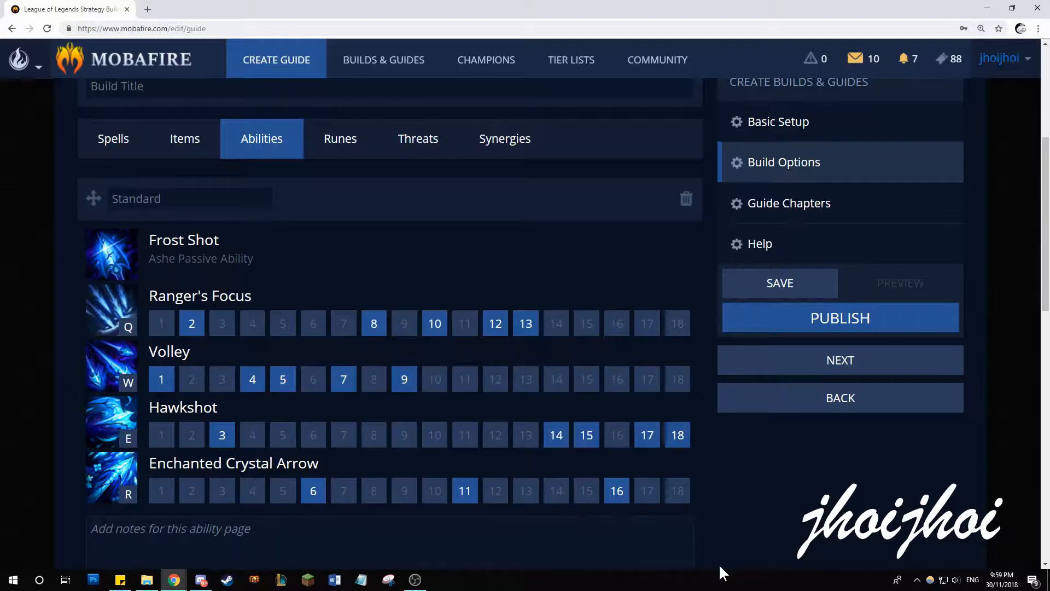
- Write the note "Level Volley first for deeps in the junglez" for the Standard ability page
scroll(719, 564, "down", 2)
scroll(719, 564, "up", 1)
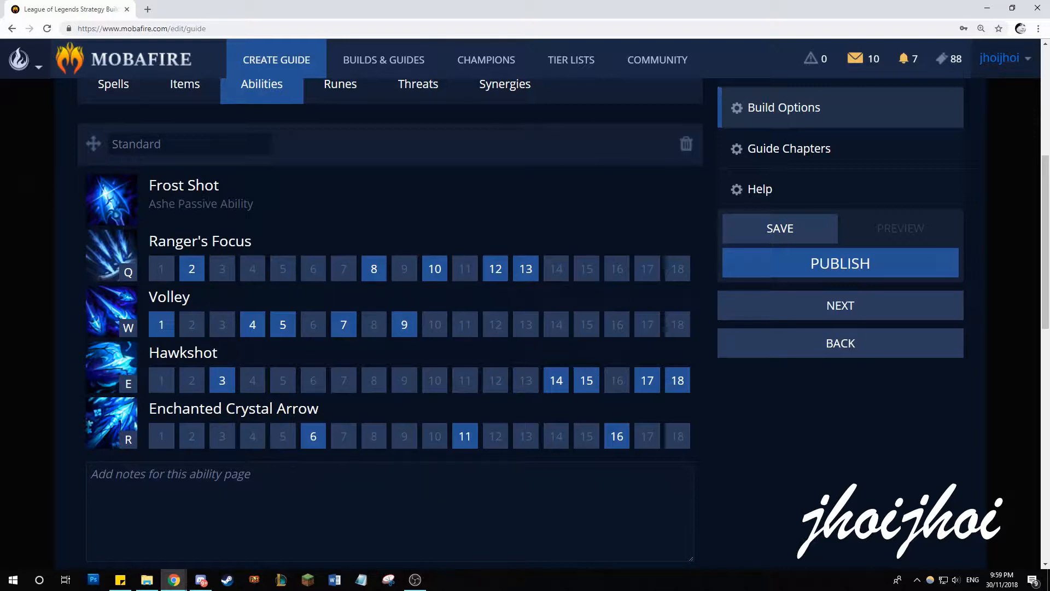
type("Level Volley first for deep")
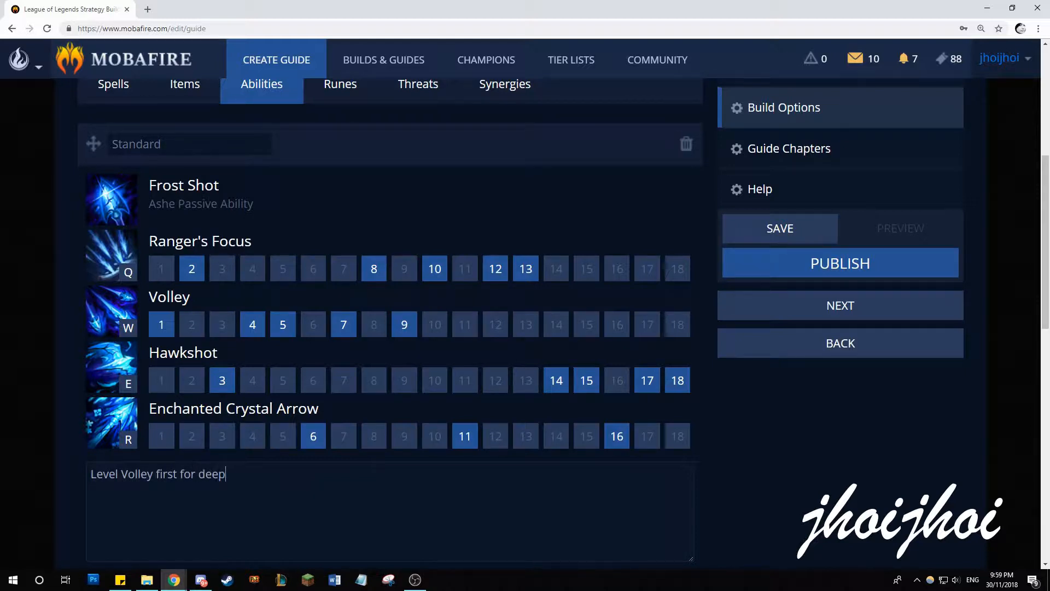
type("unglez")
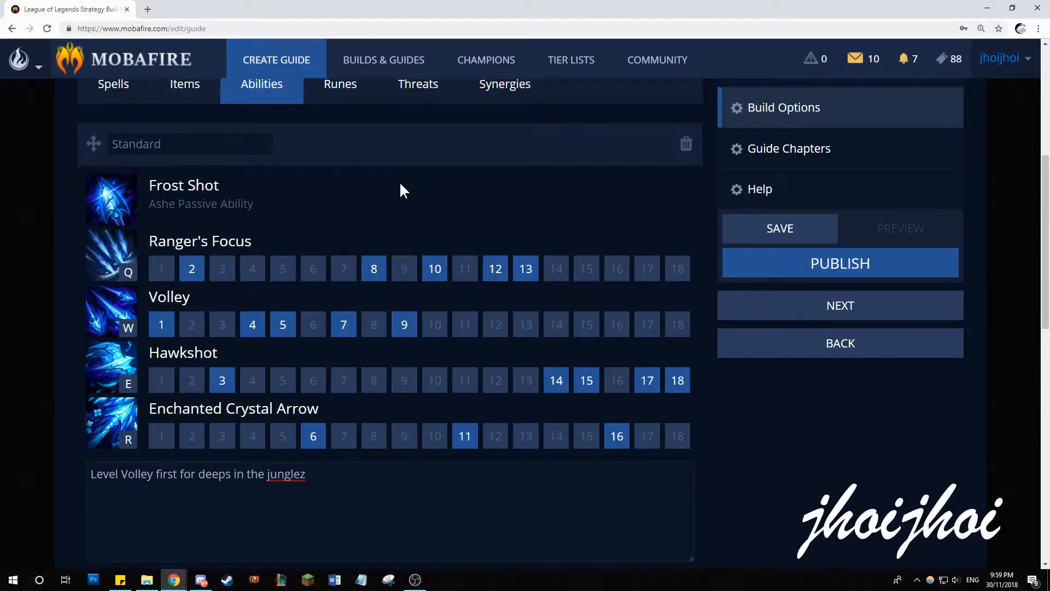
- Check the collapsed Standard ability page's skill priority, reopen the page and clear Ranger's Focus at level 12
scroll(399, 181, "up", 4)
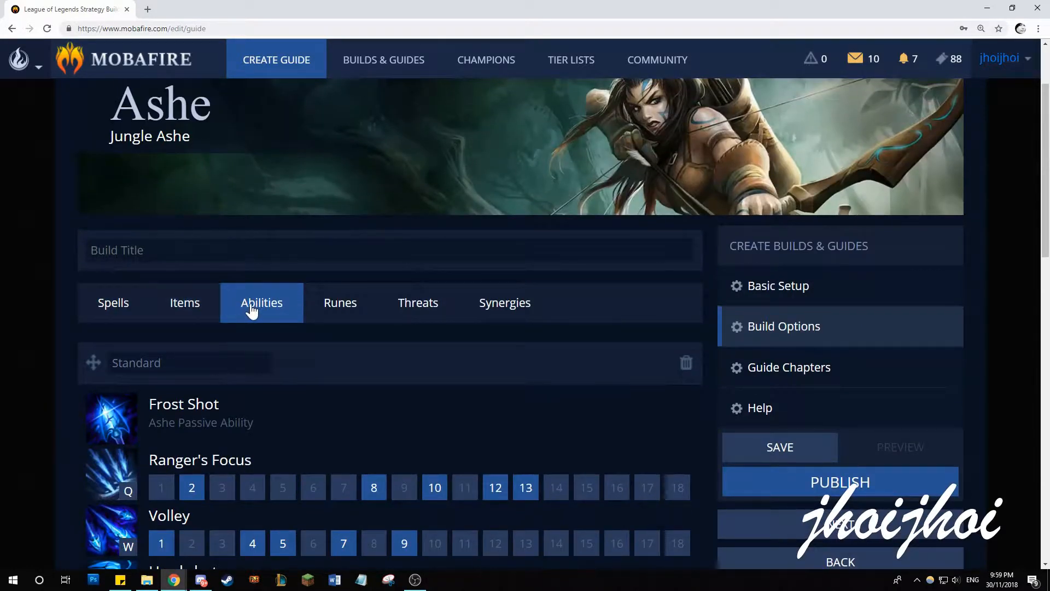
left_click(357, 313)
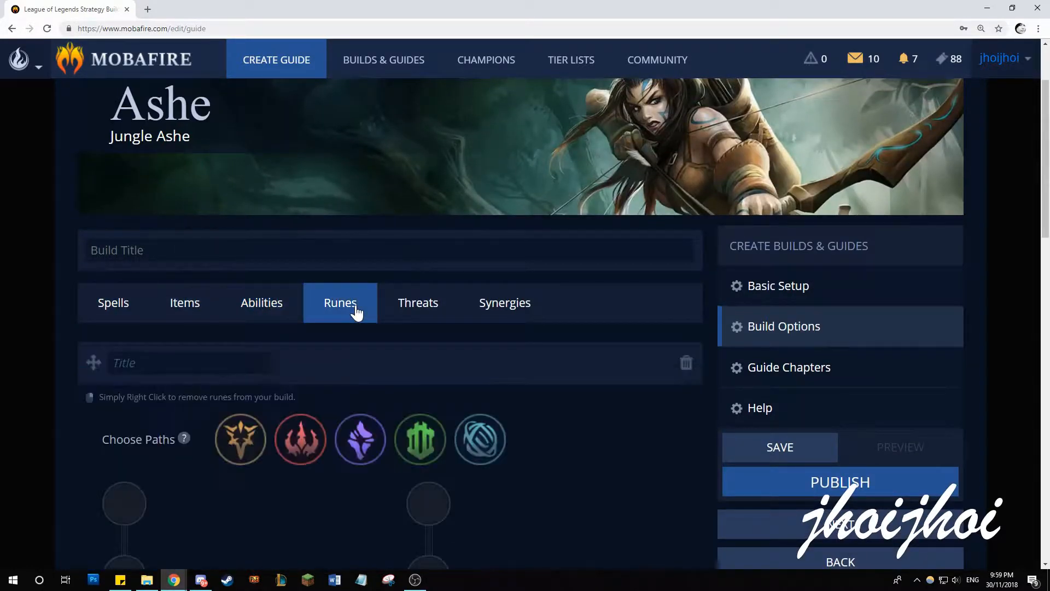
left_click(279, 310)
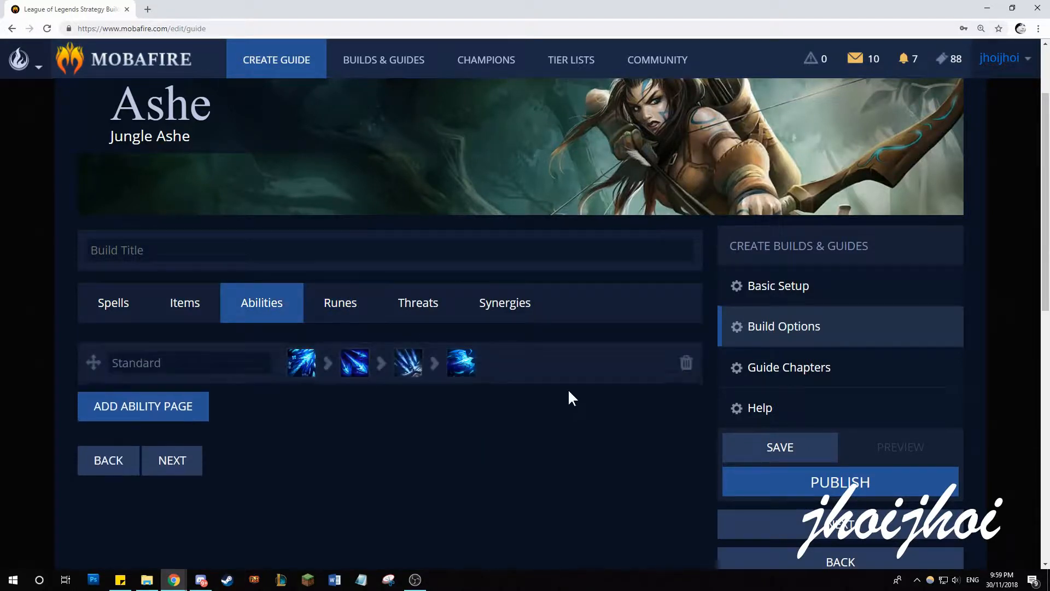
scroll(569, 391, "down", 2)
left_click(518, 255)
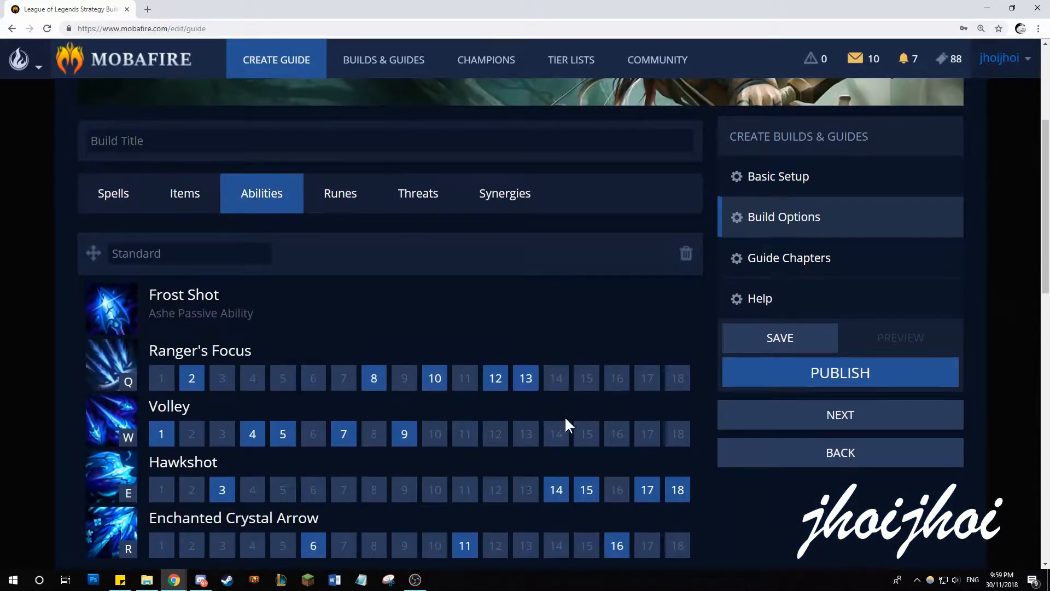
left_click(498, 389)
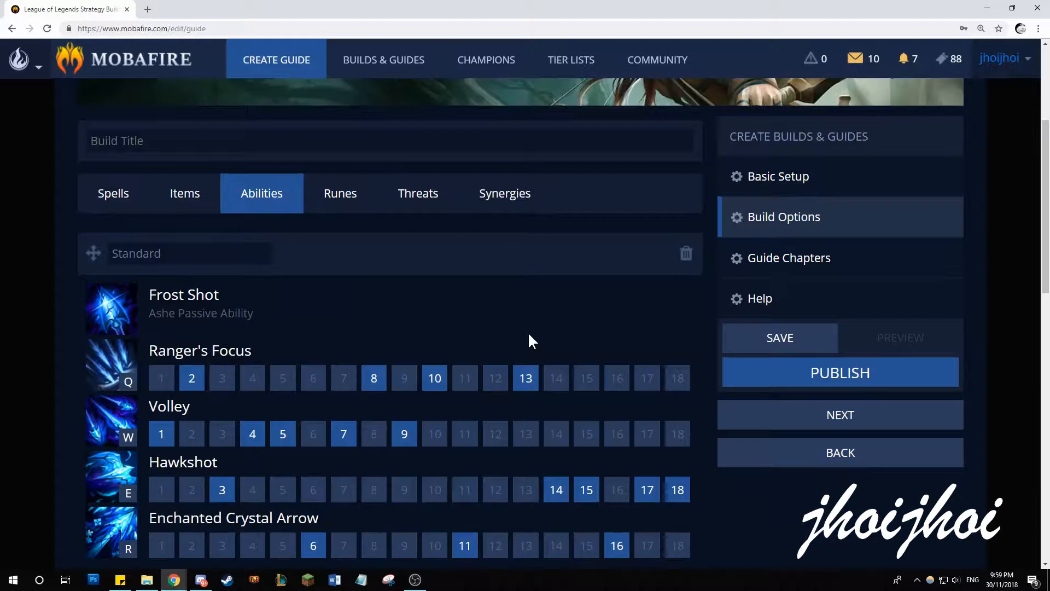
- Recheck the skill priority summary, reopen the Standard page and clear Enchanted Crystal Arrow at level 11 and Hawkshot at level 15
scroll(553, 493, "down", 2)
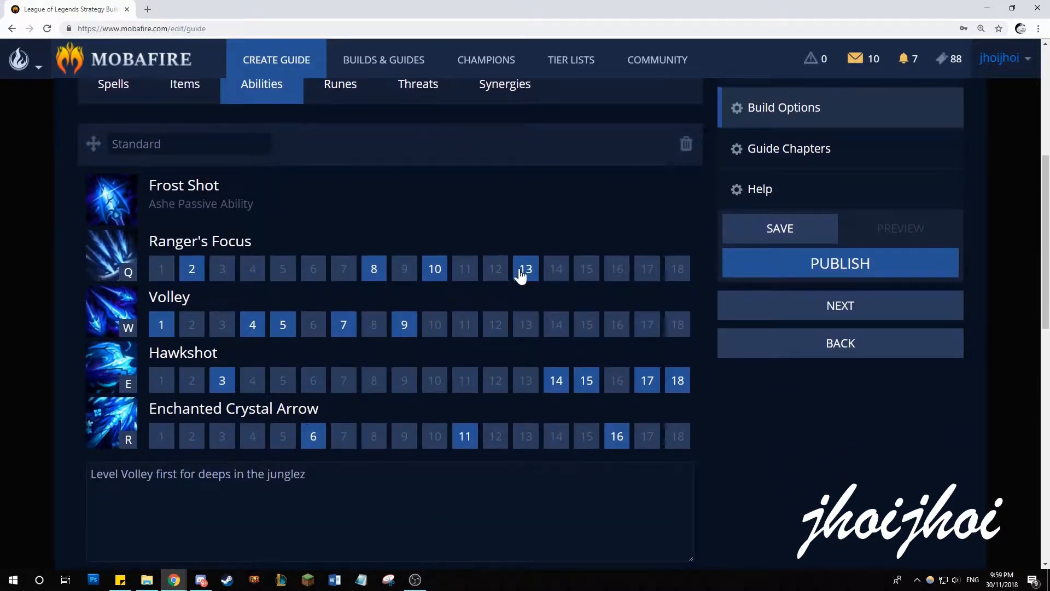
scroll(519, 275, "up", 1)
left_click(360, 155)
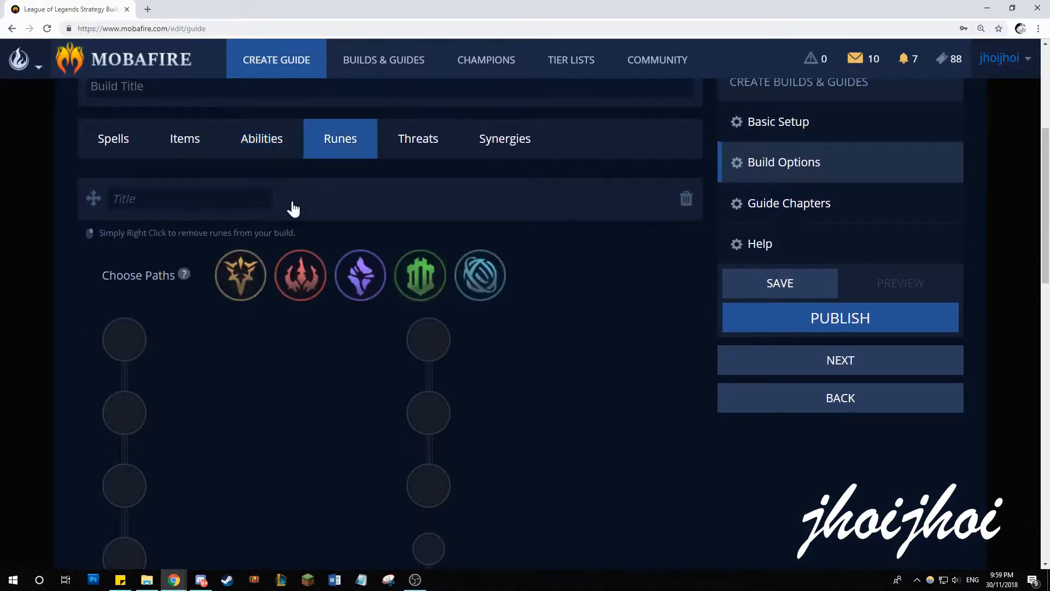
left_click(262, 147)
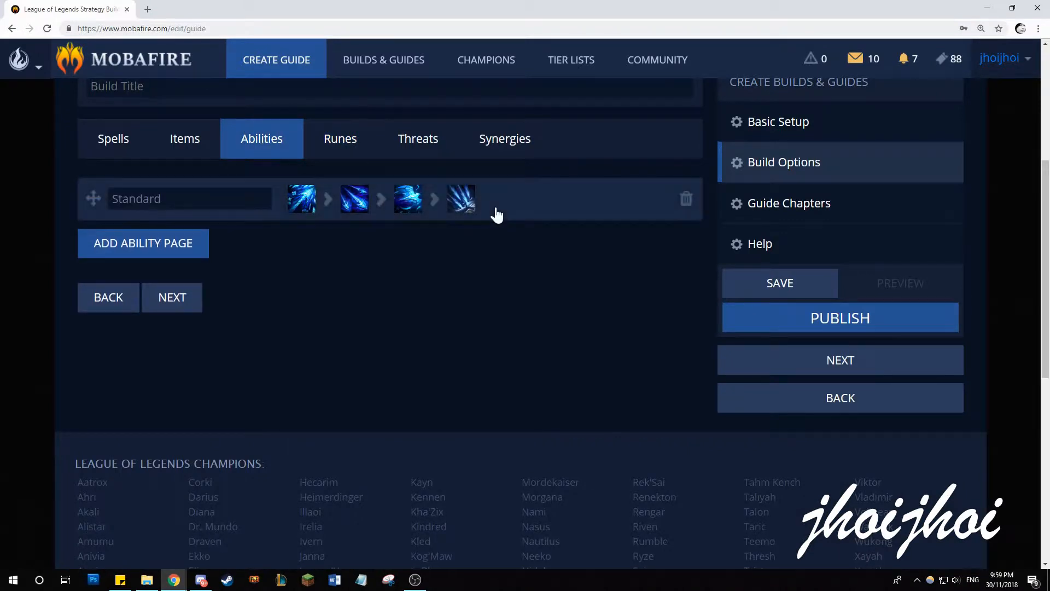
left_click(496, 215)
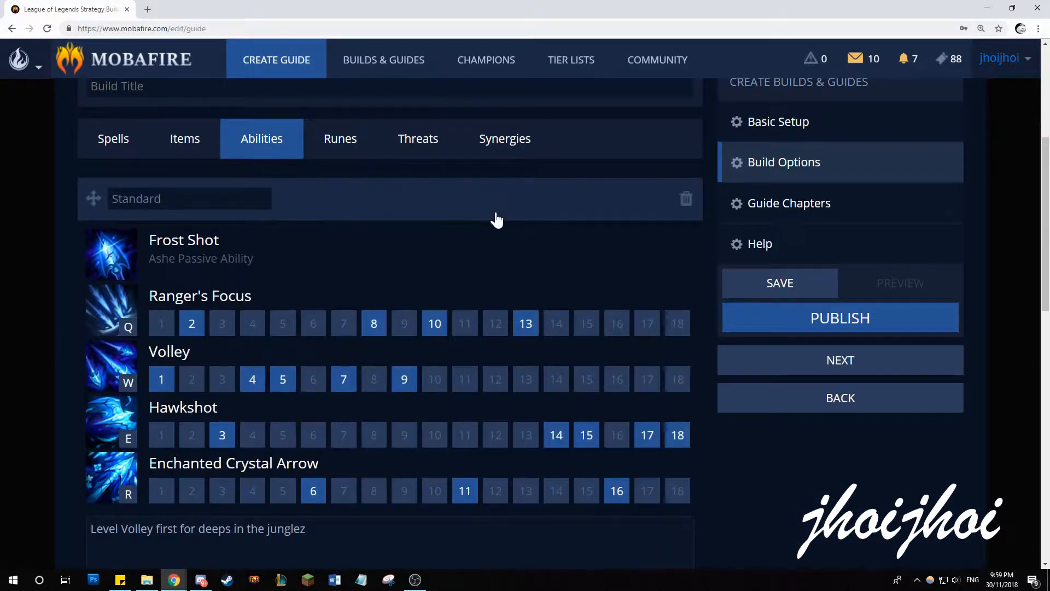
left_click(464, 490)
left_click(588, 437)
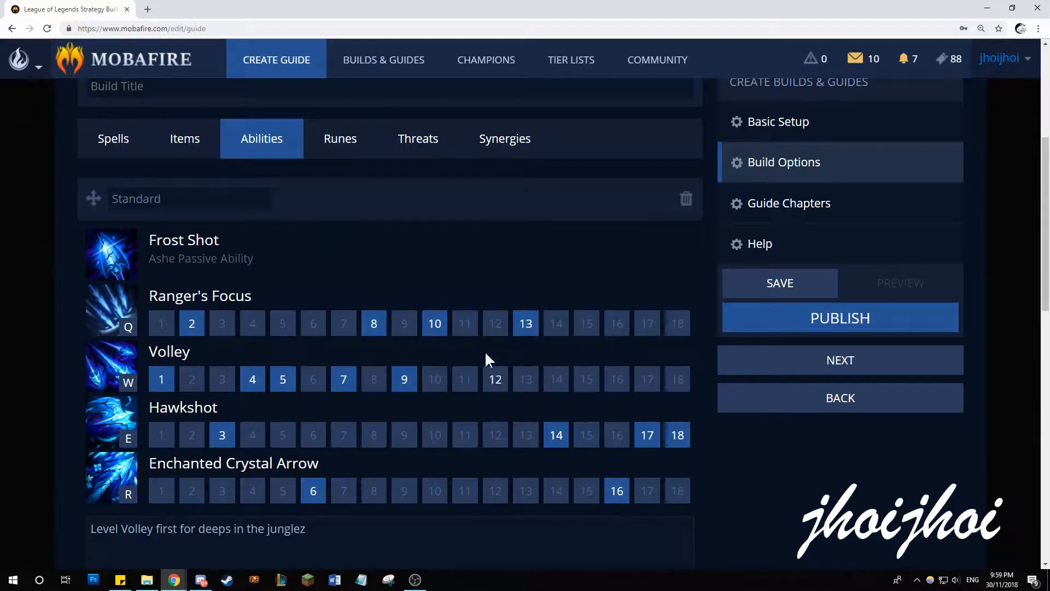
- Collapse and reopen the Standard ability page to check its order, and clear Ranger's Focus at level 10
left_click(327, 131)
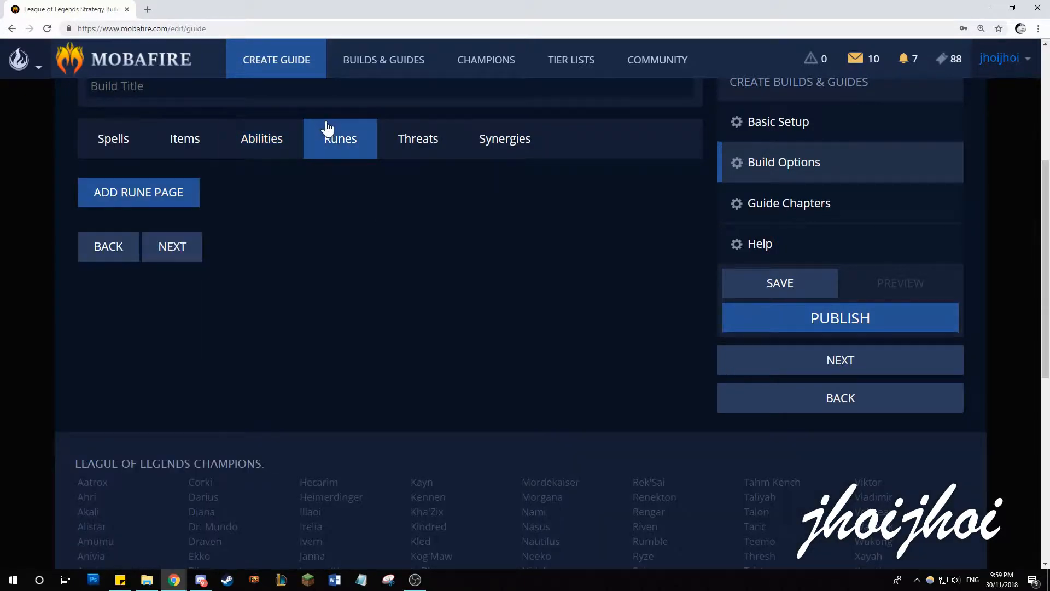
left_click(263, 134)
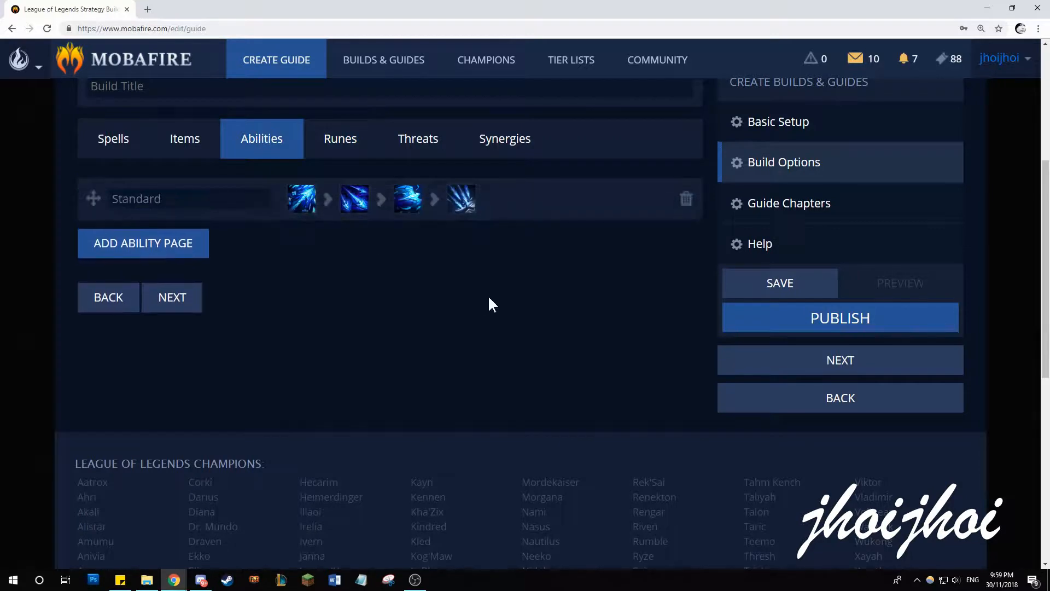
left_click(521, 205)
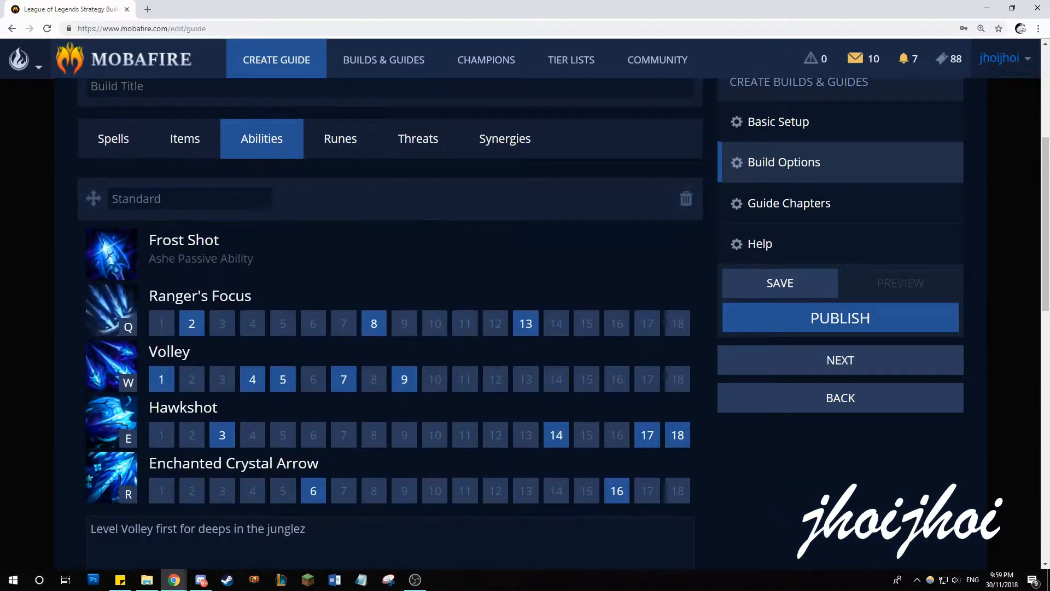
- Go to the build's runes, choose Domination as the primary path and pick Predator as its keystone
left_click(340, 140)
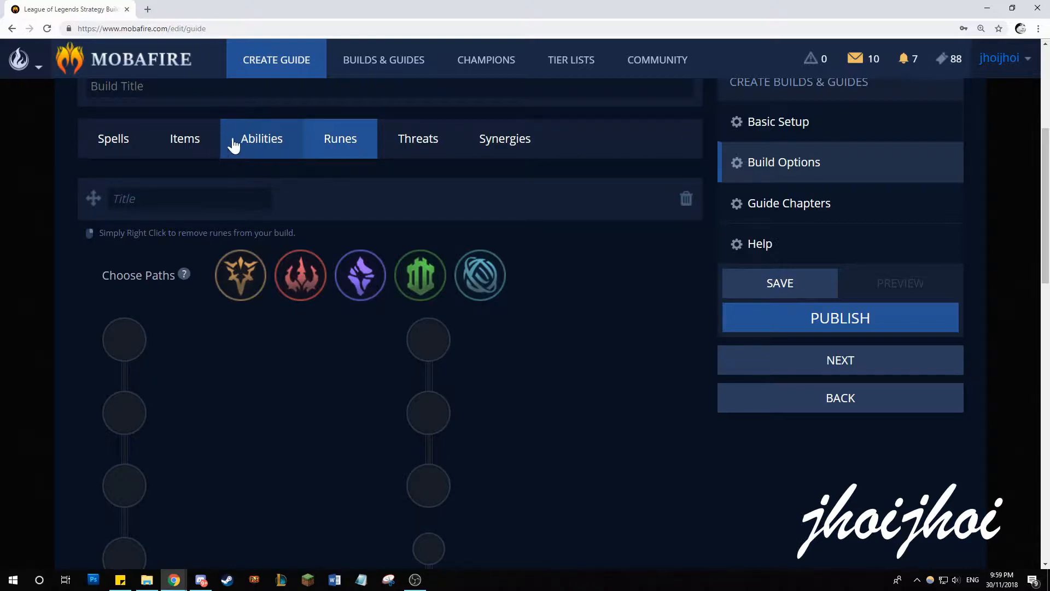
left_click(245, 150)
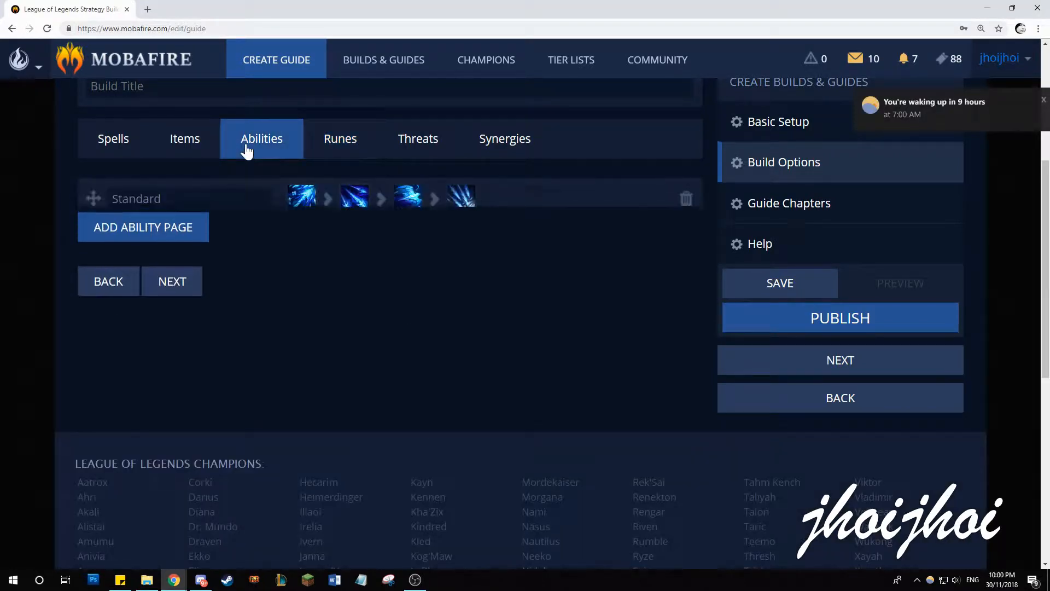
left_click(313, 143)
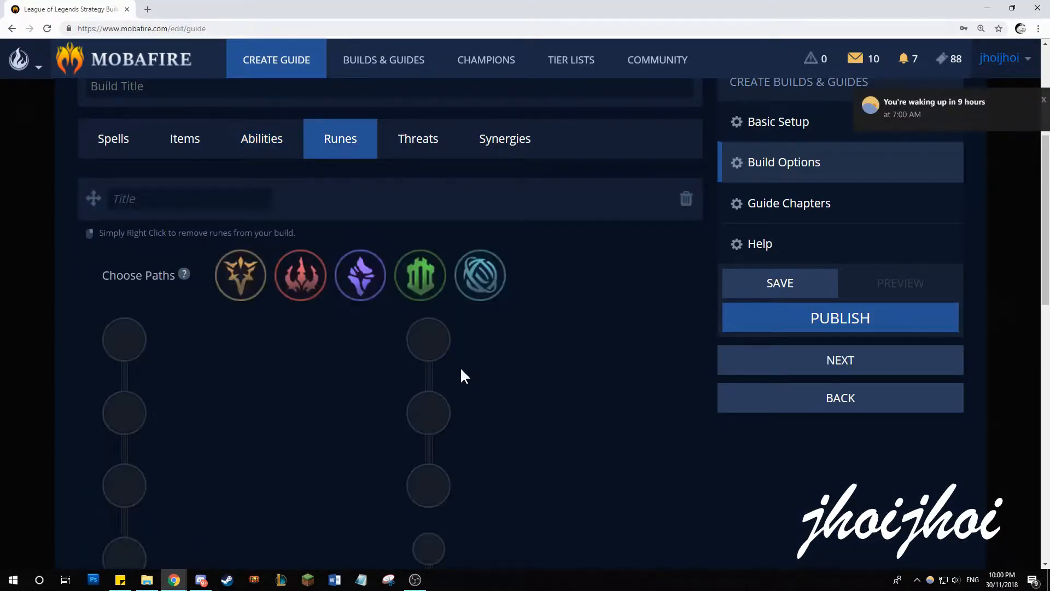
scroll(545, 306, "down", 2)
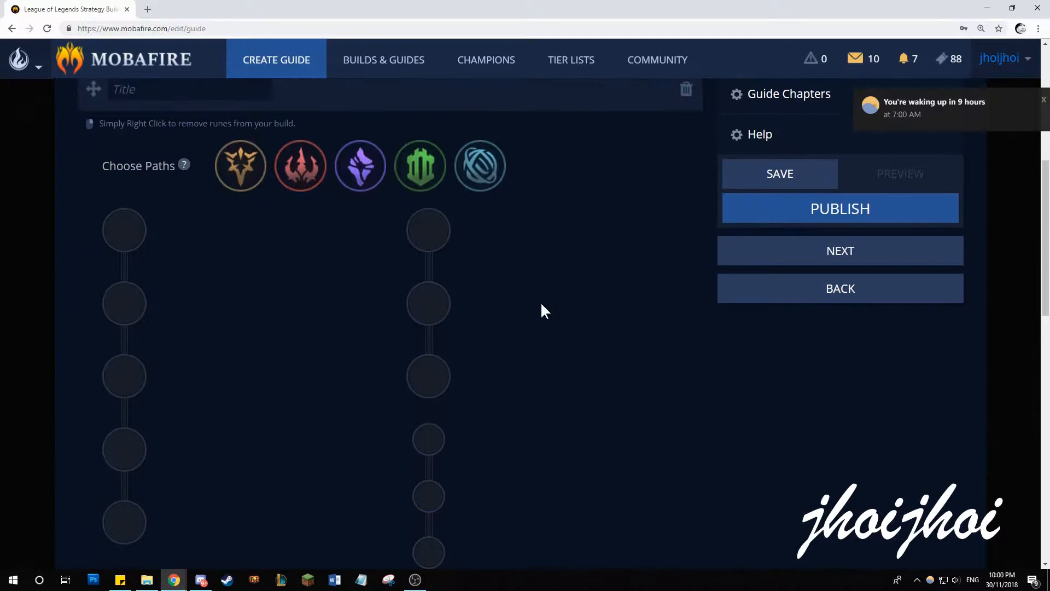
left_click(295, 176)
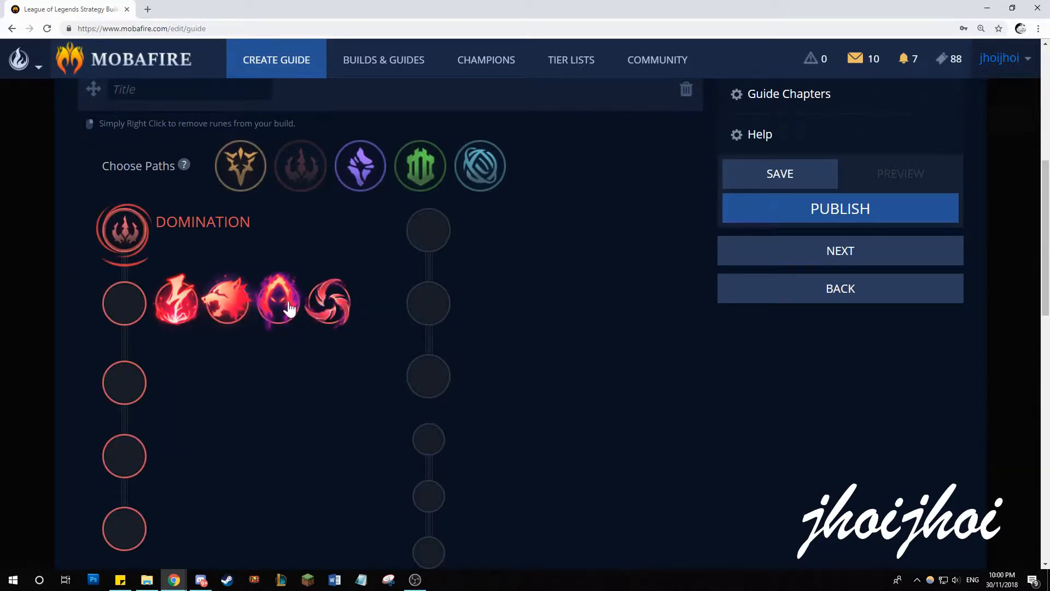
left_click(227, 302)
- Fill the remaining Domination slots with Cheap Shot, Eyeball Collection and Ultimate Hunter
scroll(330, 396, "down", 2)
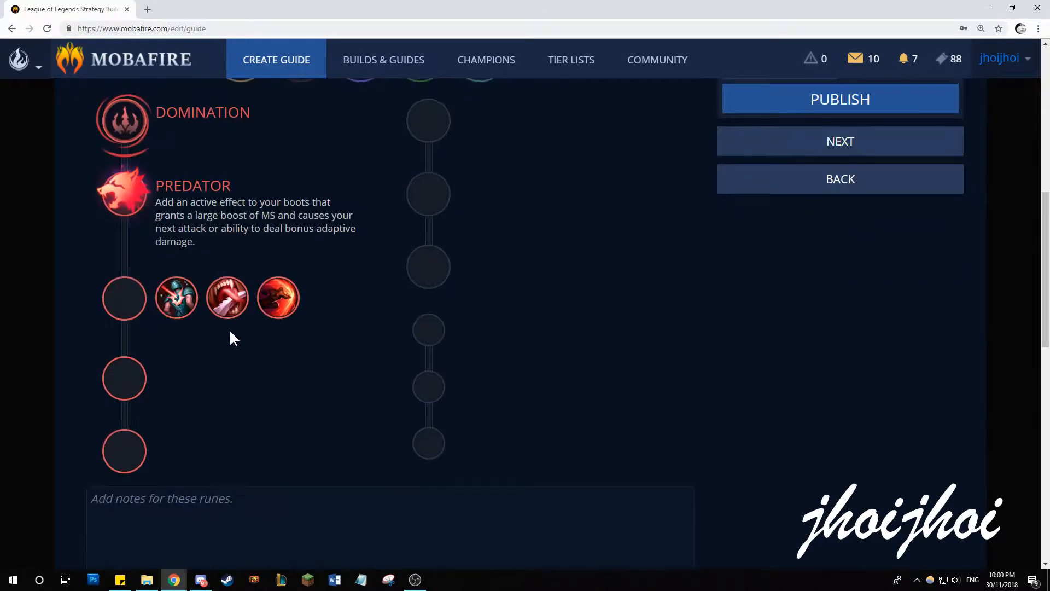
left_click(182, 302)
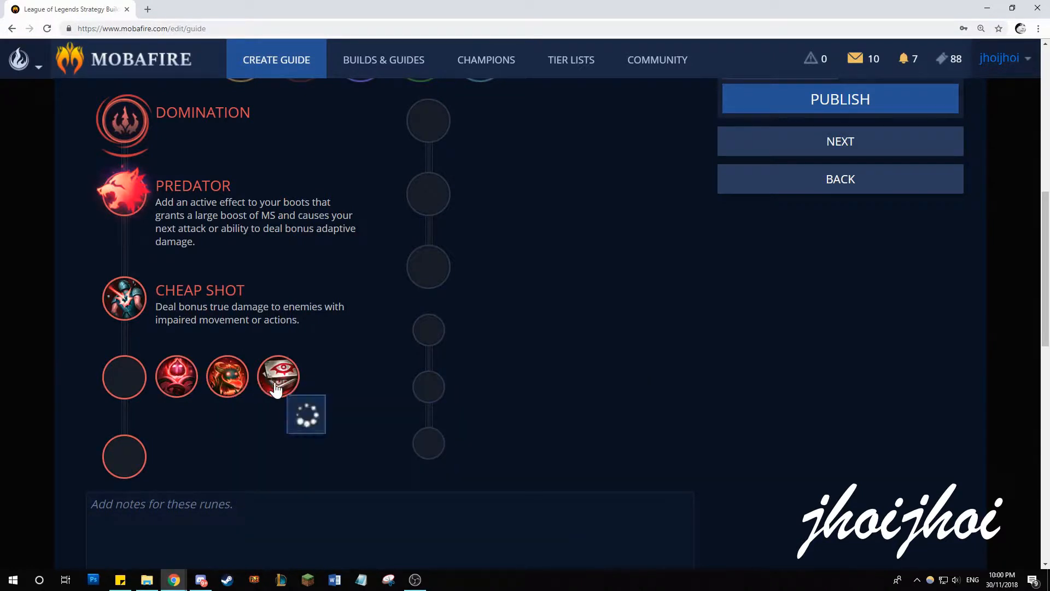
left_click(278, 383)
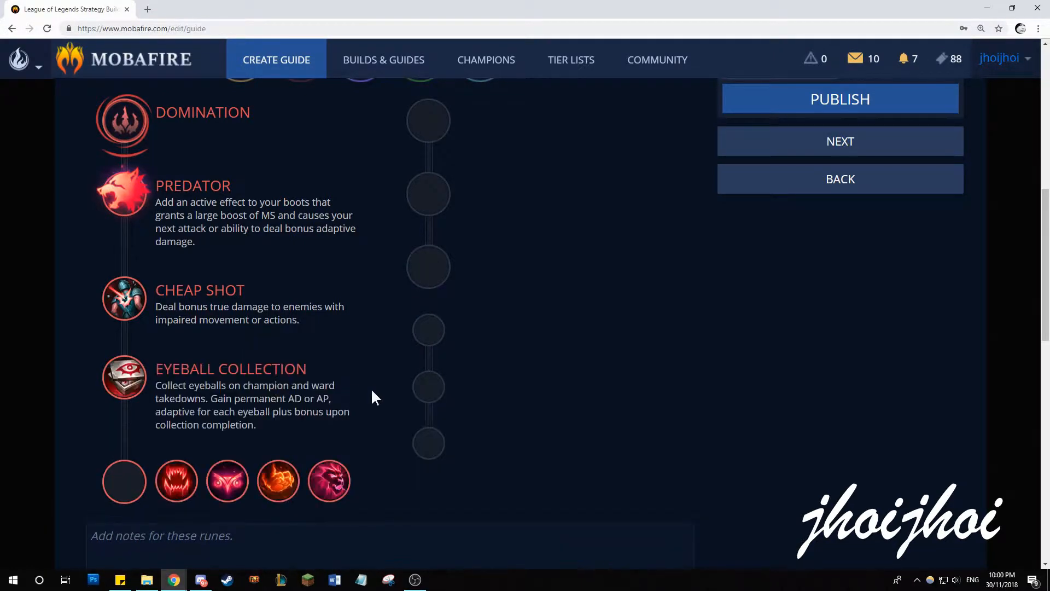
left_click(332, 481)
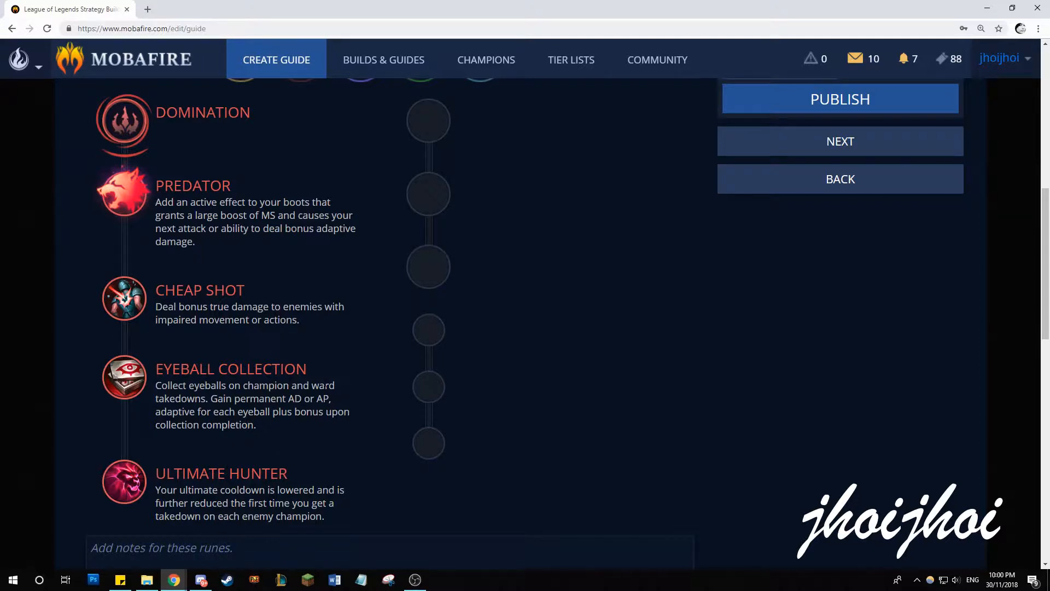
left_click_drag(241, 320, 202, 290)
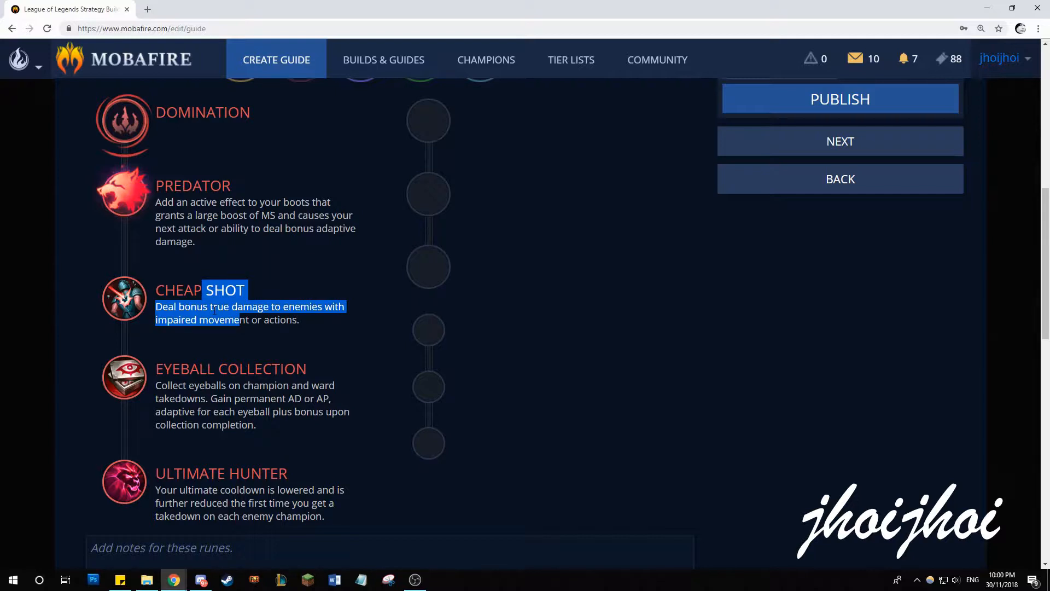
left_click_drag(229, 474, 267, 503)
scroll(586, 357, "up", 1)
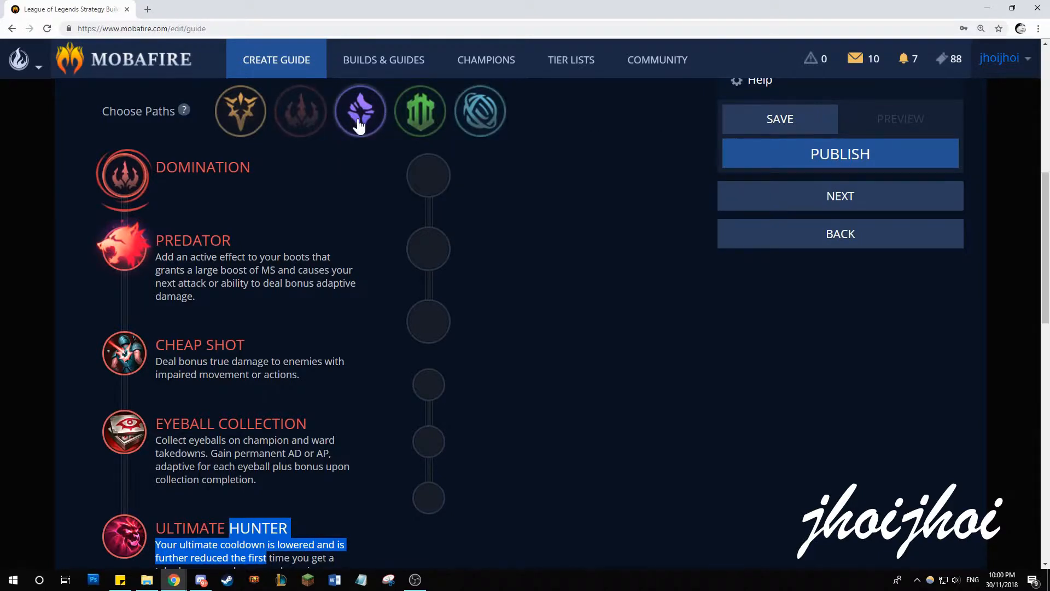
left_click(355, 156)
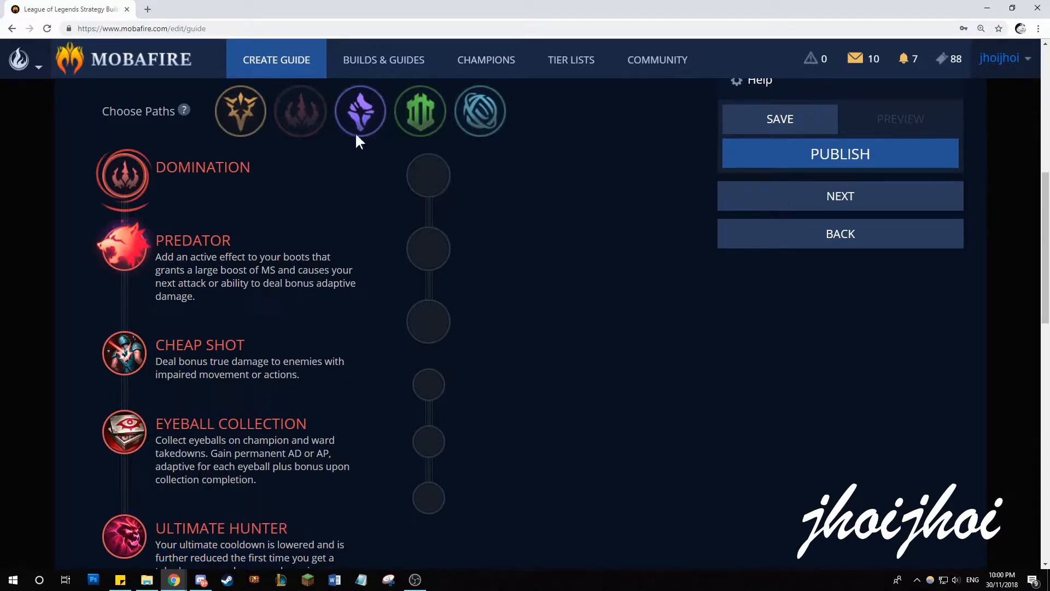
- Try Precision as the secondary rune path with Overheal in its first slot, and remove Overheal again
left_click(240, 114)
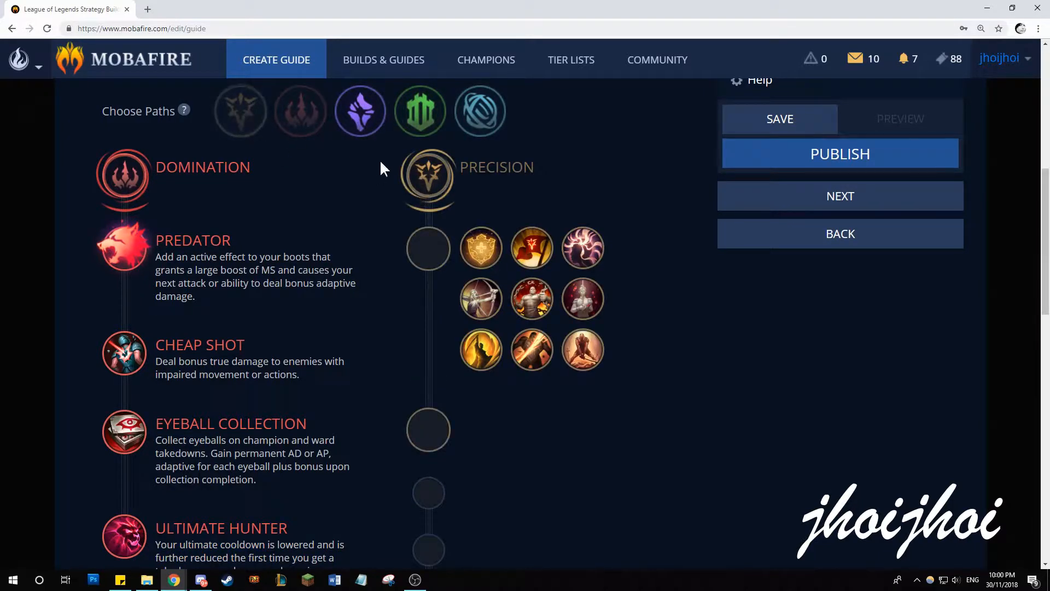
left_click(414, 176)
left_click(250, 122)
left_click(434, 176)
left_click(249, 119)
left_click(481, 245)
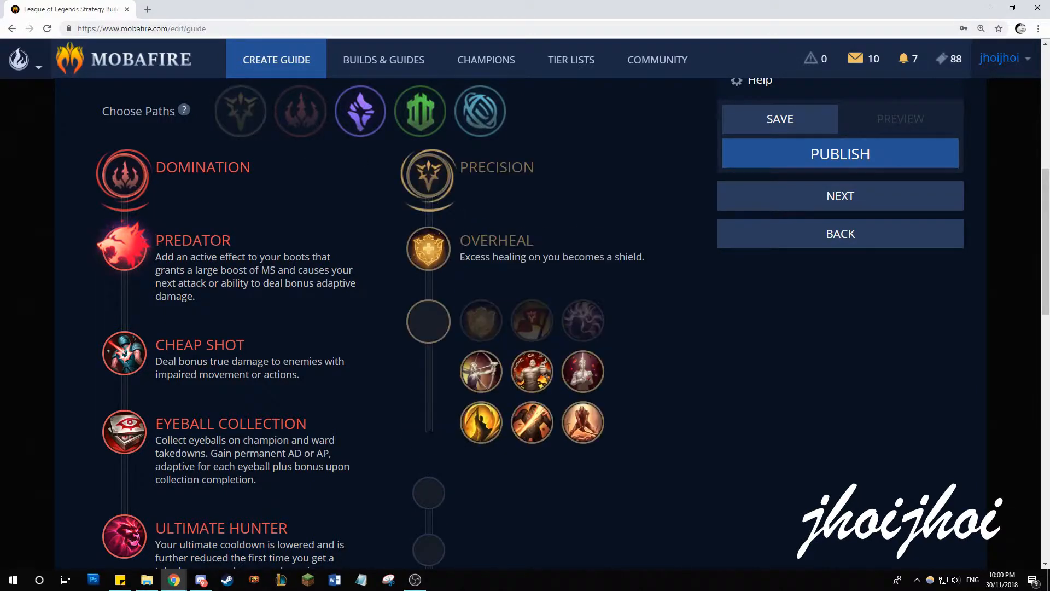
left_click(440, 256)
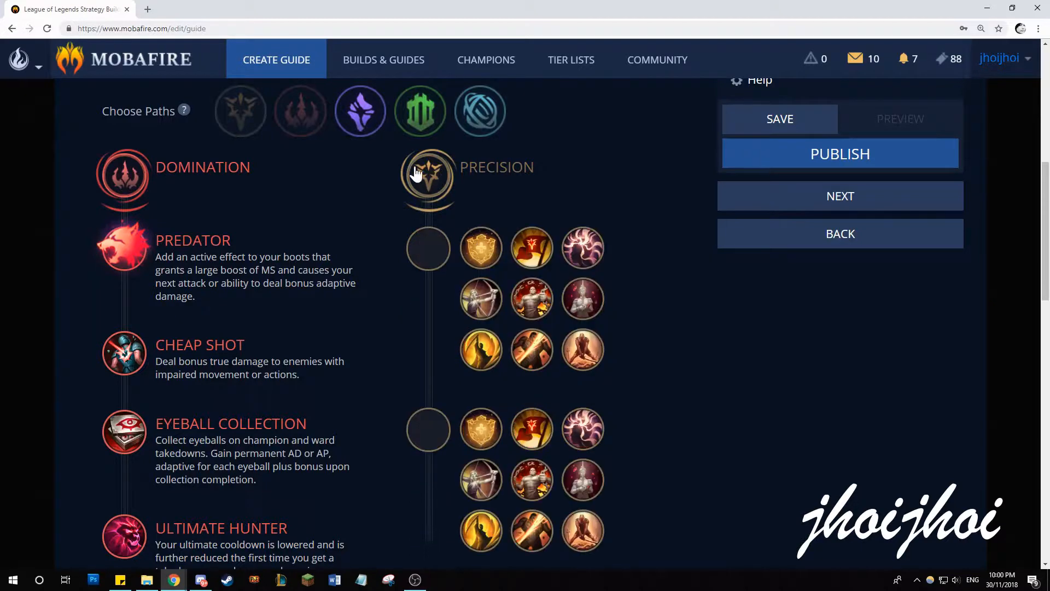
- Switch the secondary rune path from Precision to Sorcery and fill its slots with Nimbus Cloak and Waterwalking
left_click(429, 173)
left_click(365, 117)
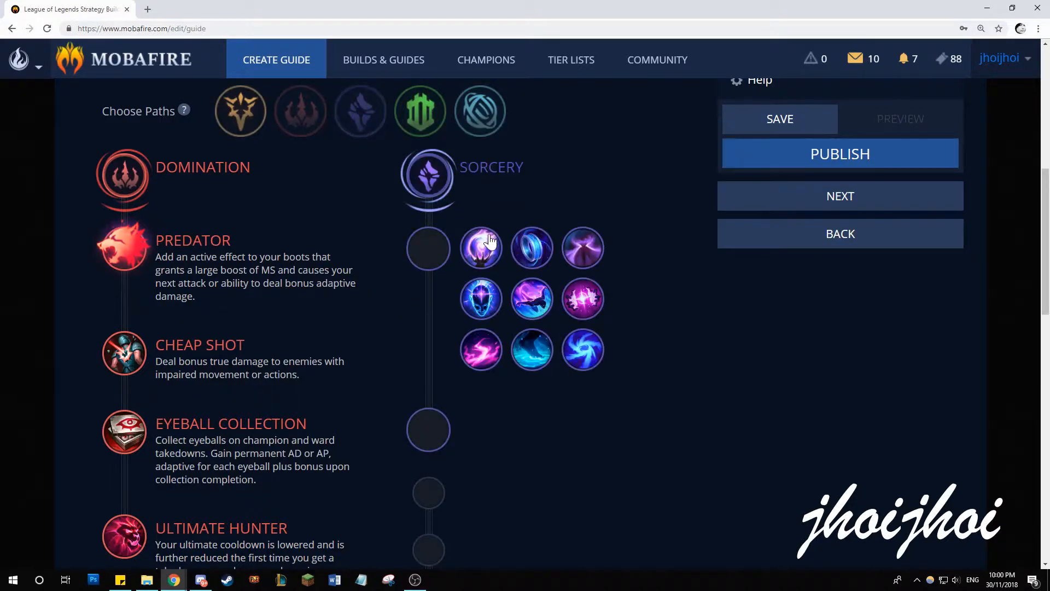
left_click(583, 252)
scroll(680, 458, "down", 1)
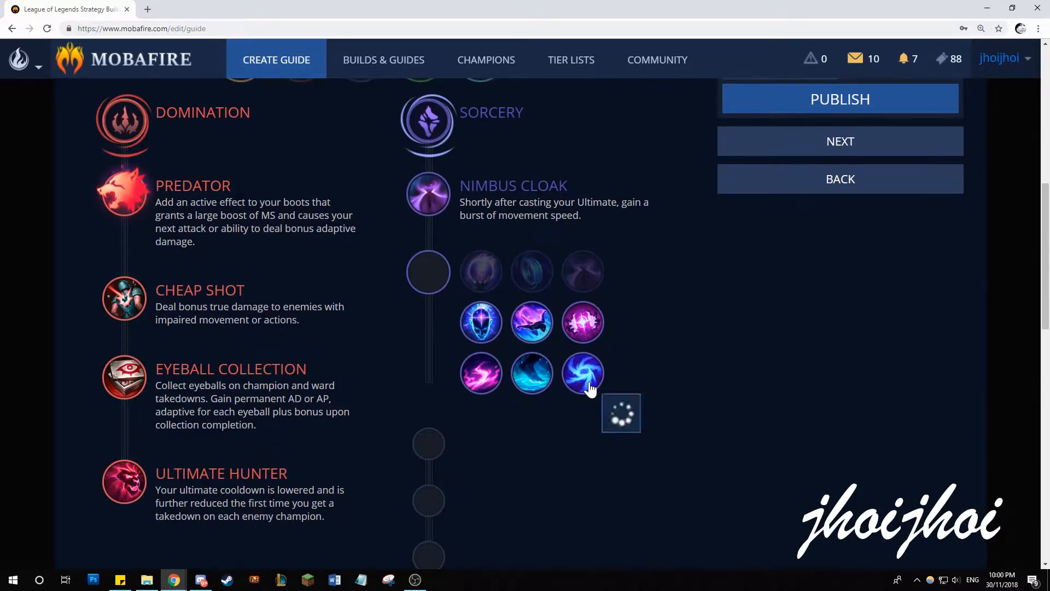
left_click(532, 372)
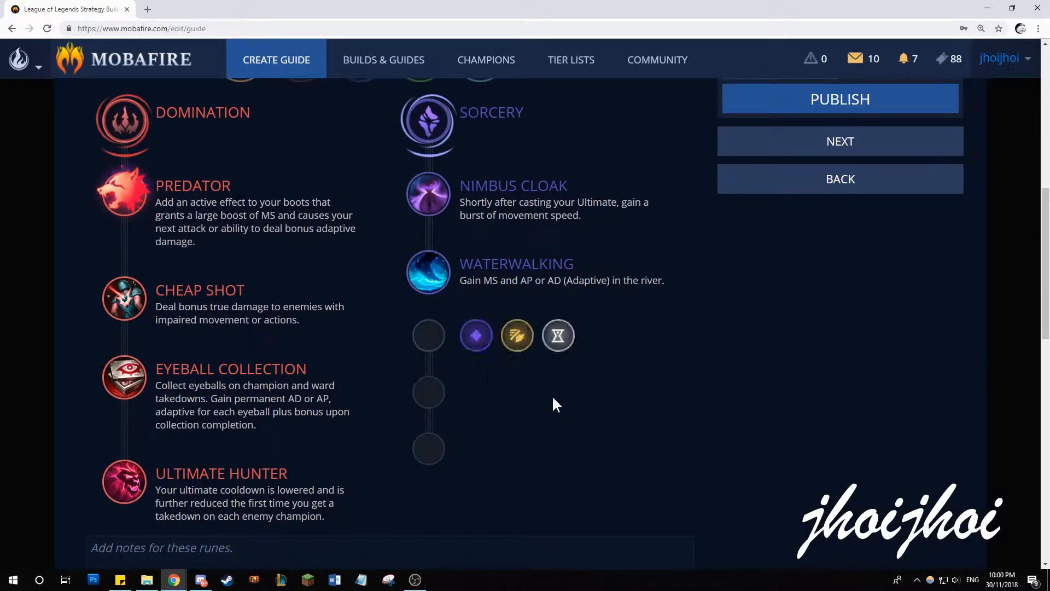
- Set the three bonus stat slots to 1-10% CDR, 5 Armor and 5 Armor
left_click(557, 336)
left_click(516, 392)
left_click(514, 454)
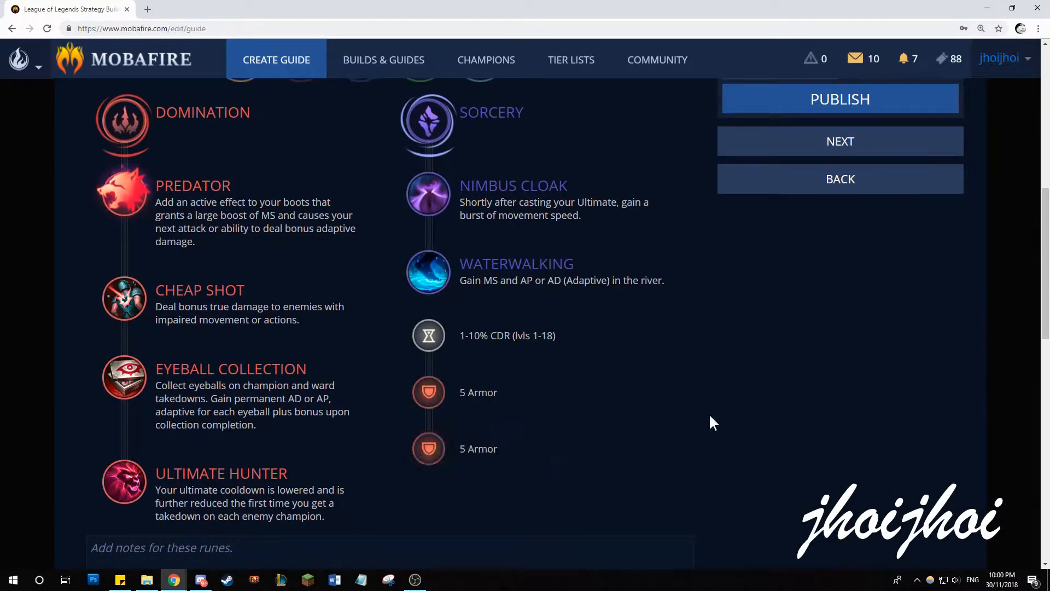
- Review the finished rune page, collapsing it to its icon summary and expanding it again
scroll(687, 428, "up", 2)
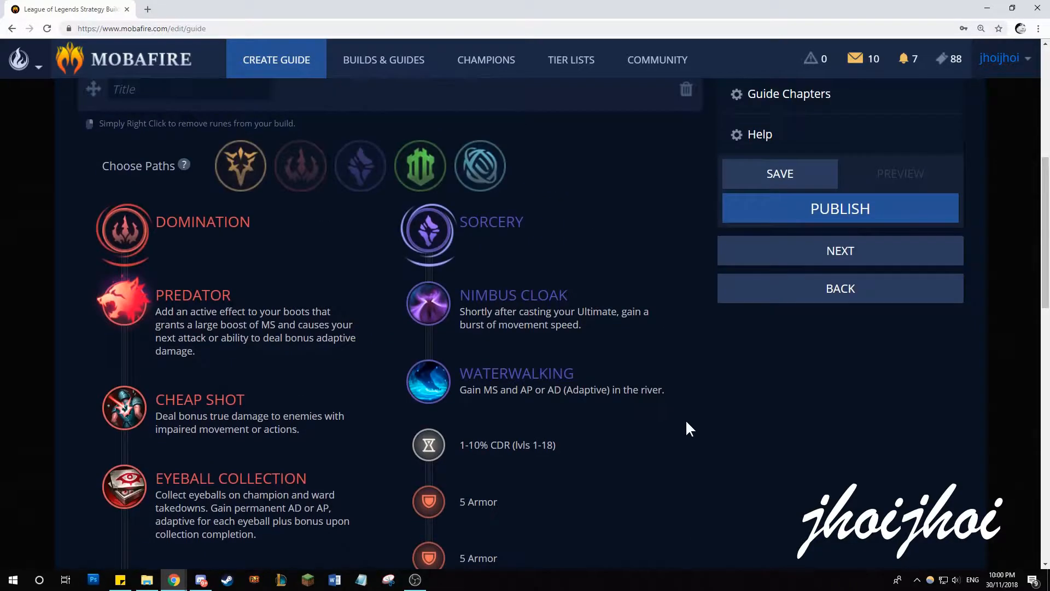
scroll(687, 429, "down", 6)
scroll(747, 404, "up", 6)
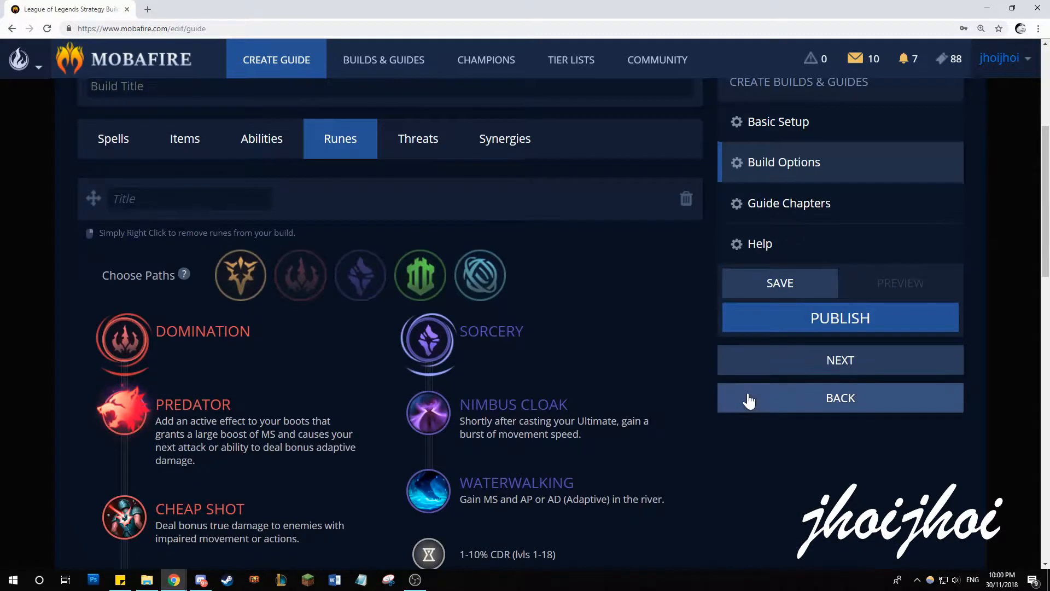
left_click(440, 198)
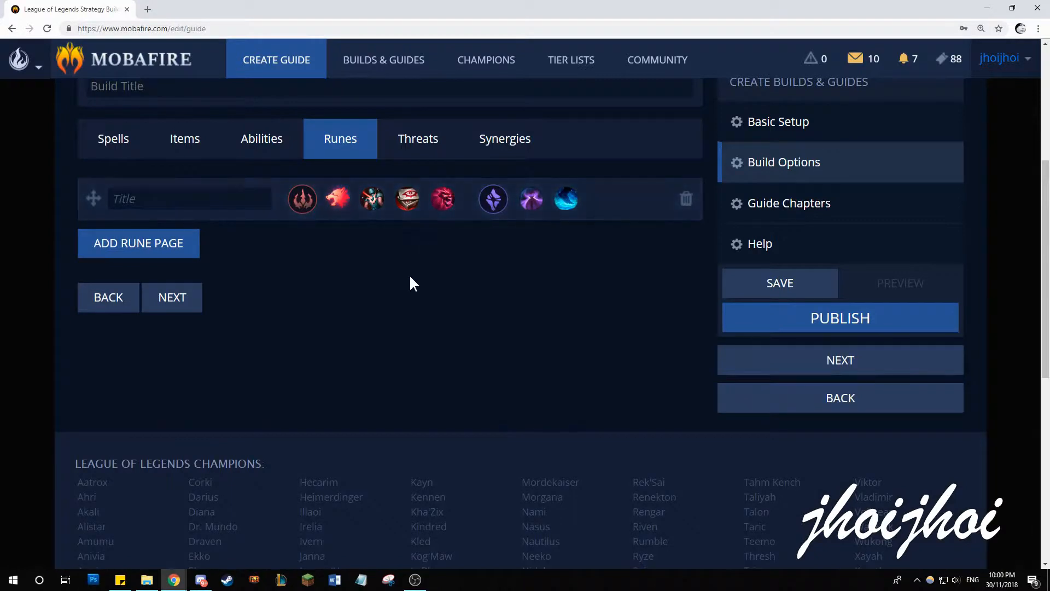
left_click(606, 210)
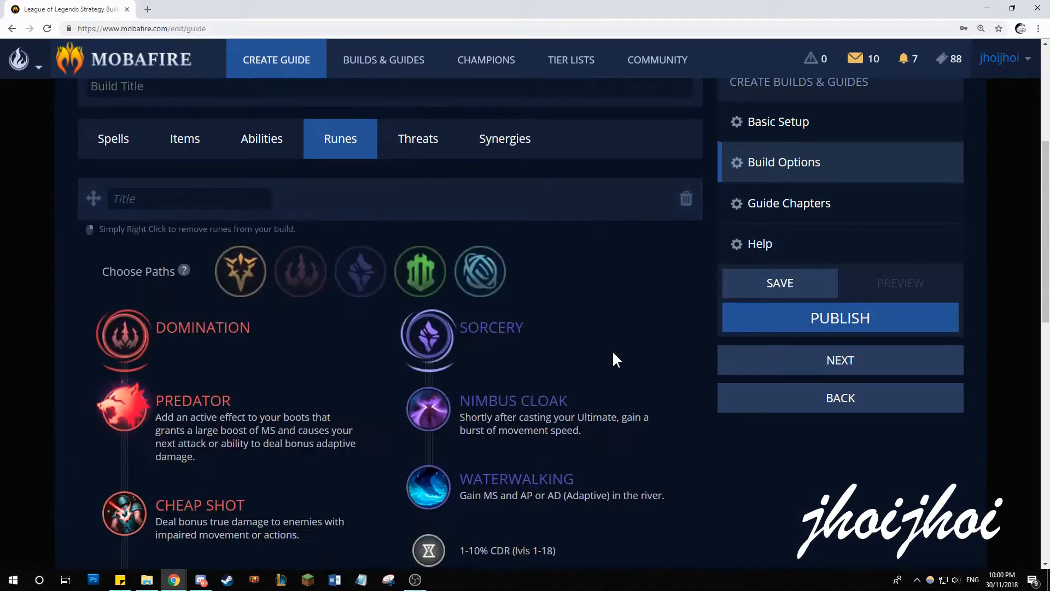
- Add Shen to the build's threats at level 5 (Extreme) with the note "Don't pick jungle Ashe into Shen."
left_click(438, 148)
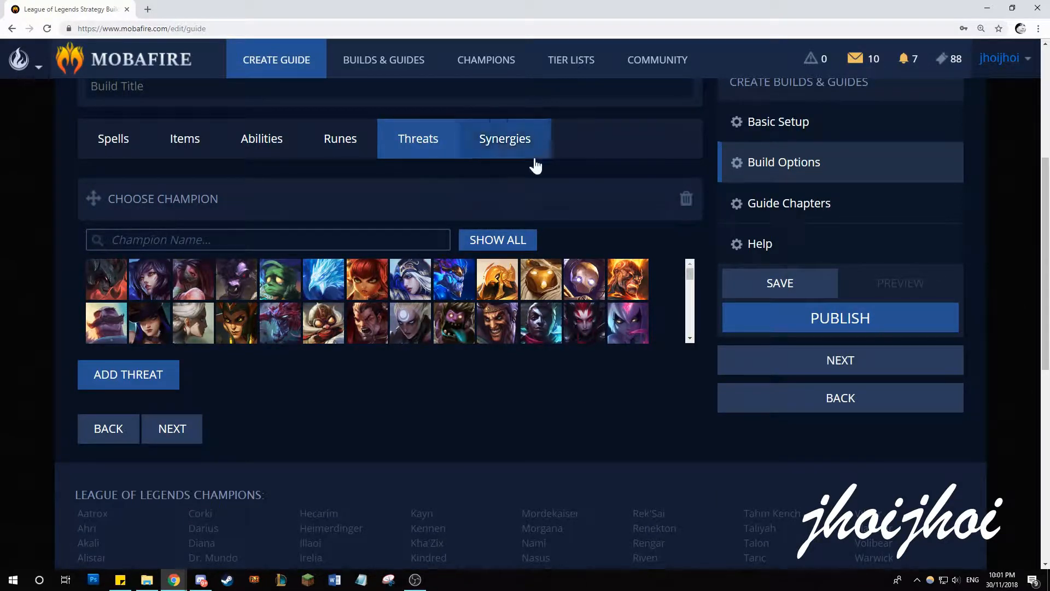
left_click(264, 244)
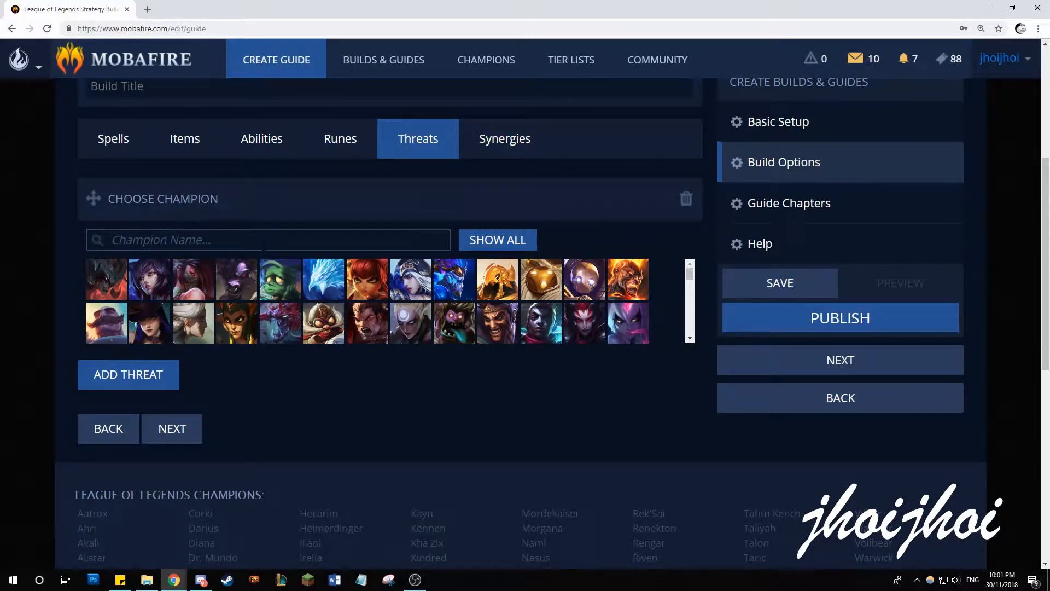
type("shen")
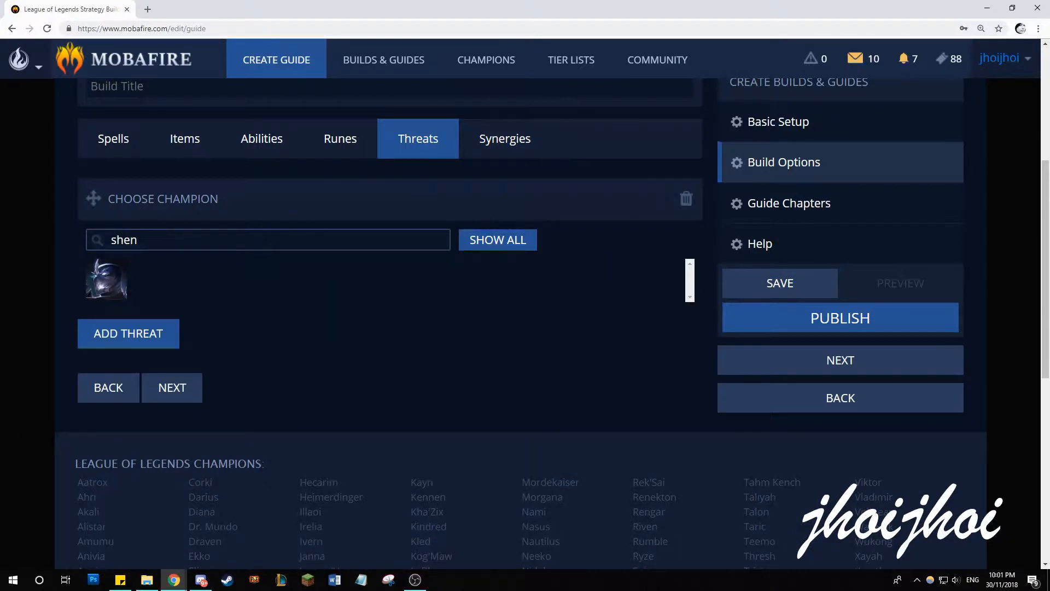
left_click(112, 280)
left_click(415, 290)
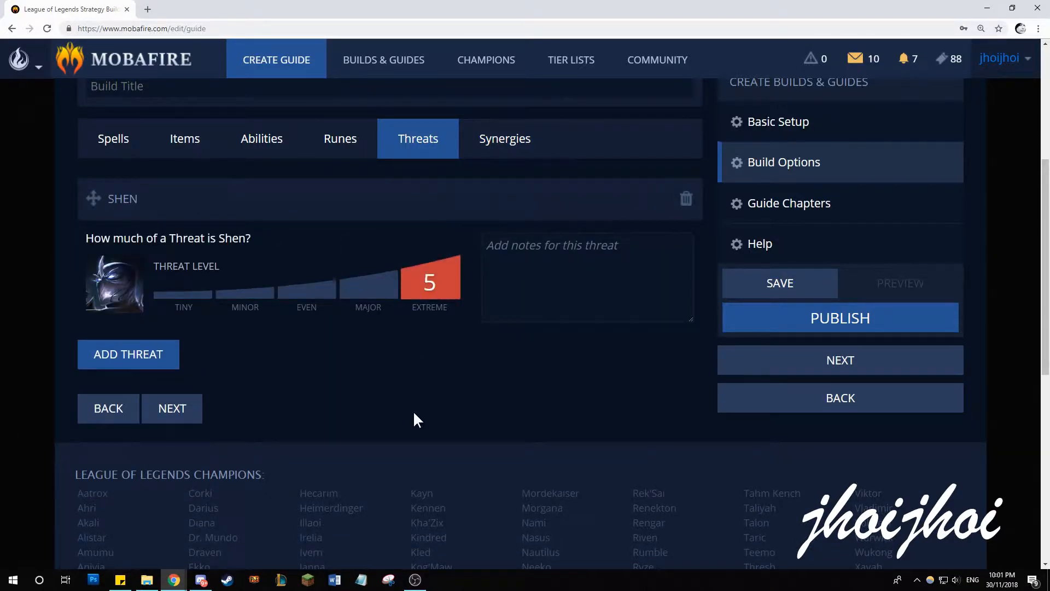
type("Don't pick jungle Ashe into Shen.")
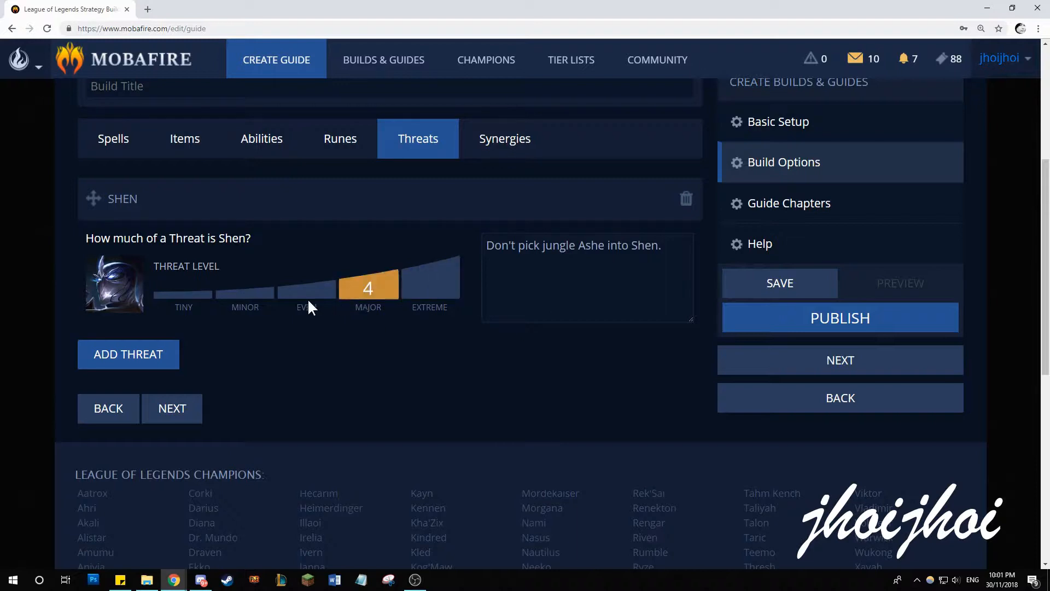
- Try the Tiny and Major threat levels for Shen and settle on 5 (Extreme)
left_click(187, 299)
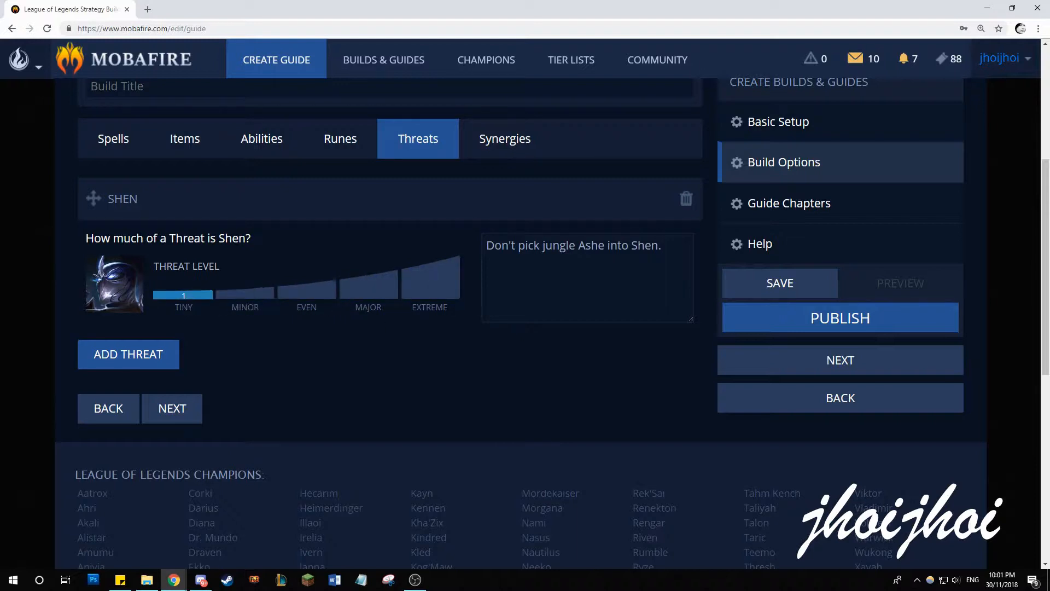
left_click(368, 290)
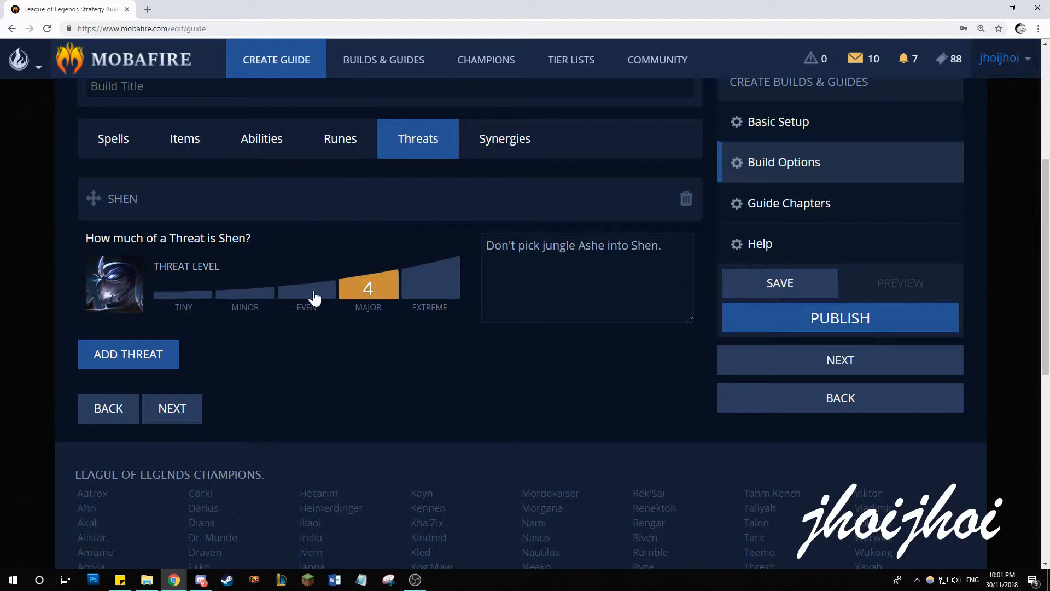
left_click(425, 288)
- Add Amumu as a level 4 (Major) threat and Anivia as a level 1 (Tiny) threat
left_click(149, 359)
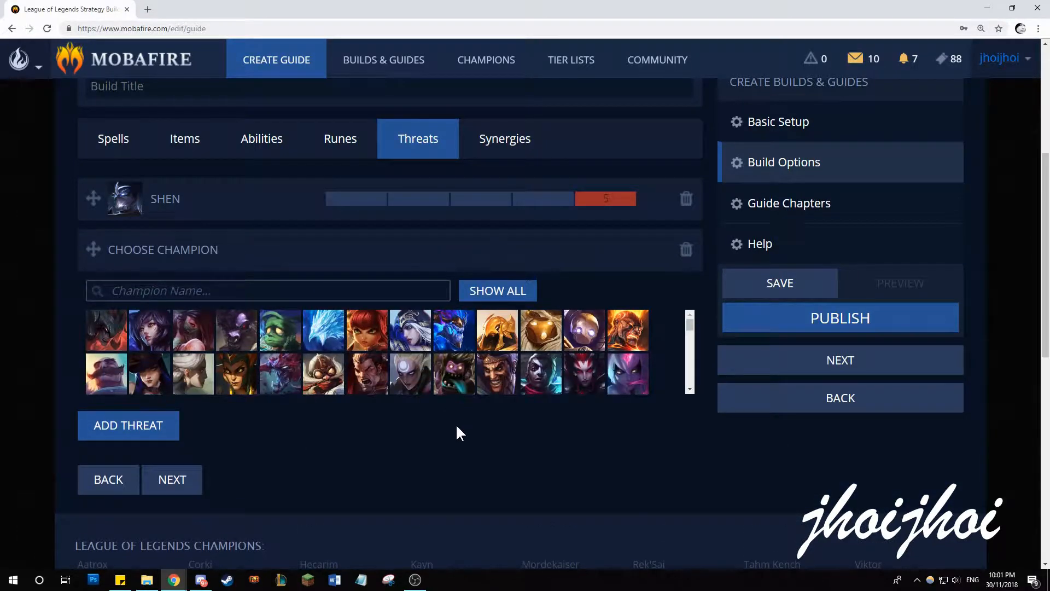
left_click(280, 329)
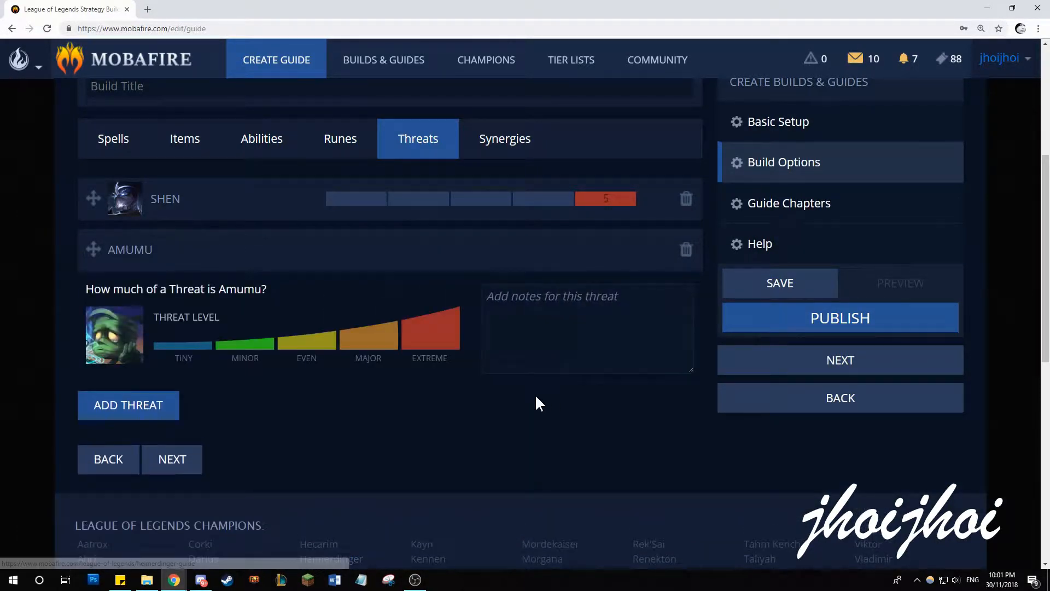
left_click(370, 344)
left_click(145, 418)
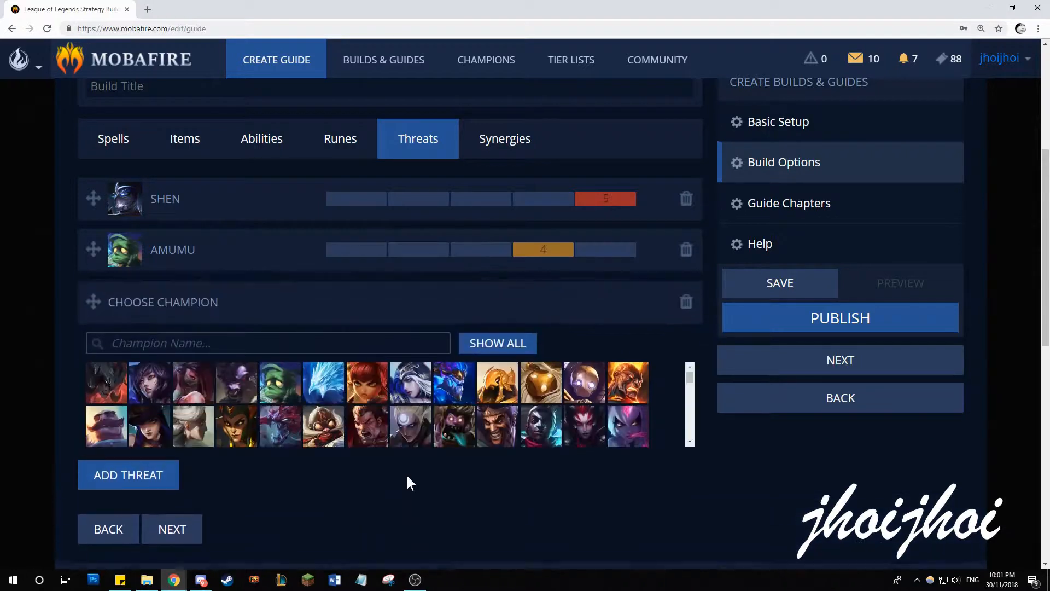
left_click(325, 389)
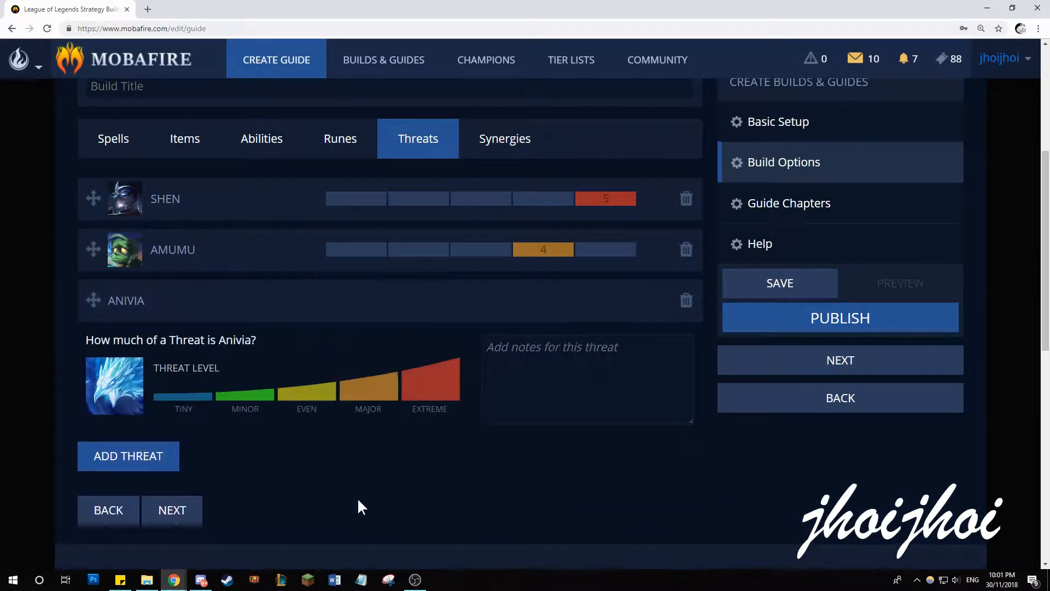
left_click(186, 398)
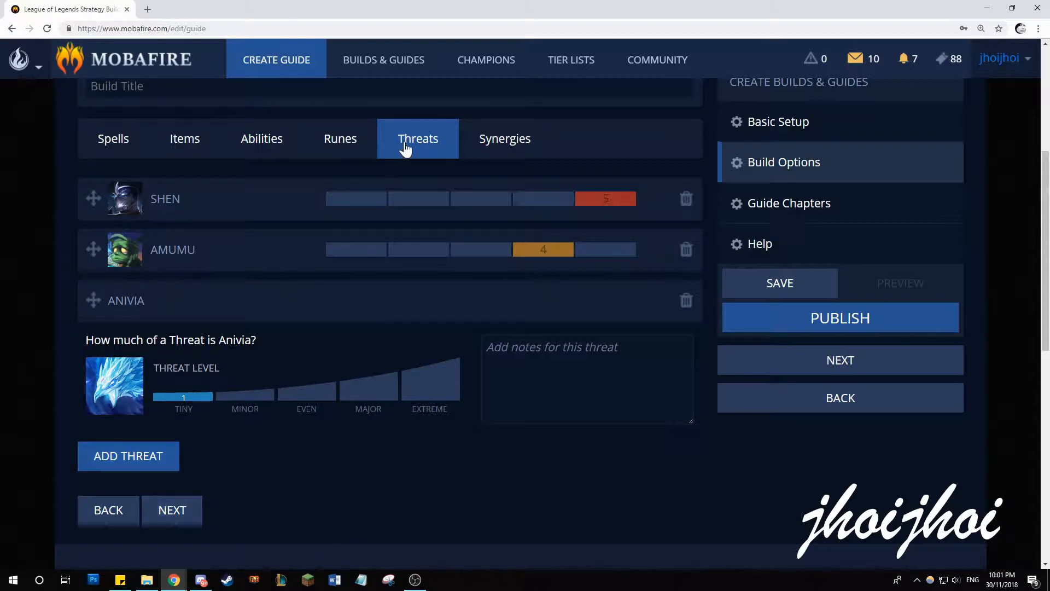
- Go to the build's synergies and add Sona with a synergy strength of 5 (Ideal)
left_click(534, 132)
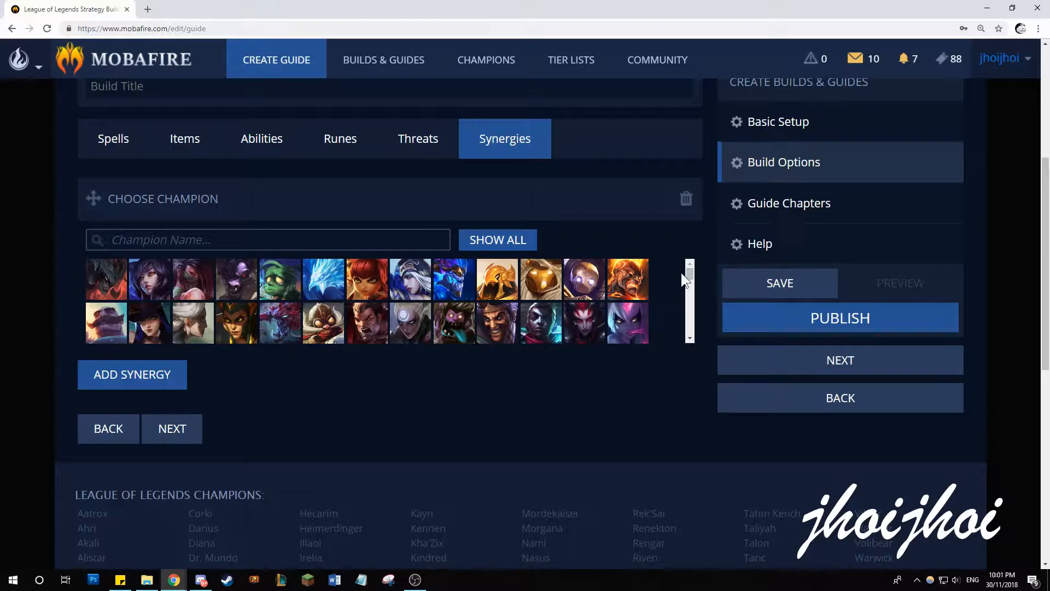
left_click_drag(692, 274, 692, 337)
type("sona")
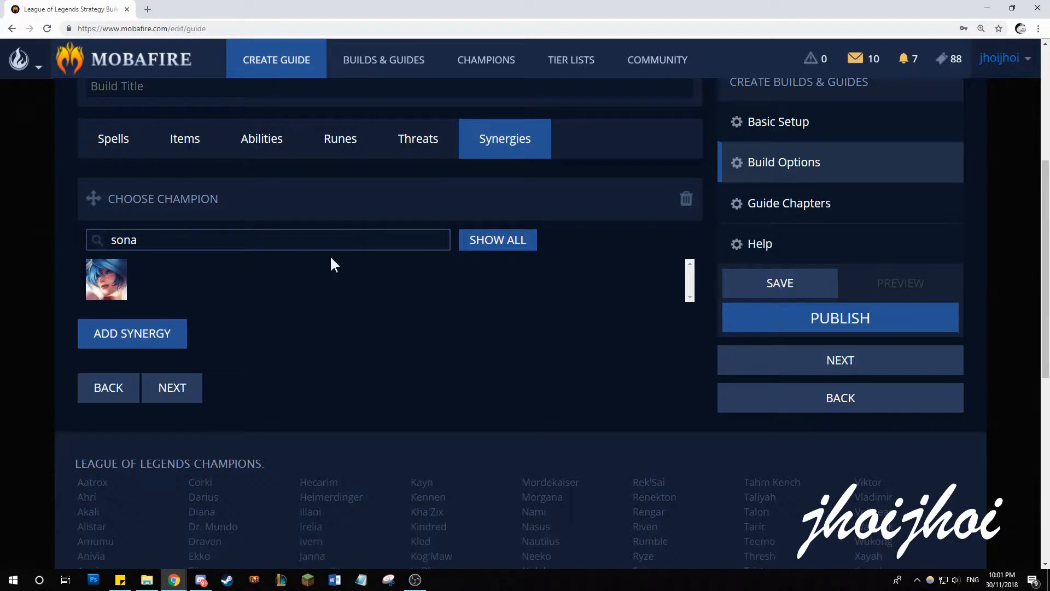
left_click(91, 278)
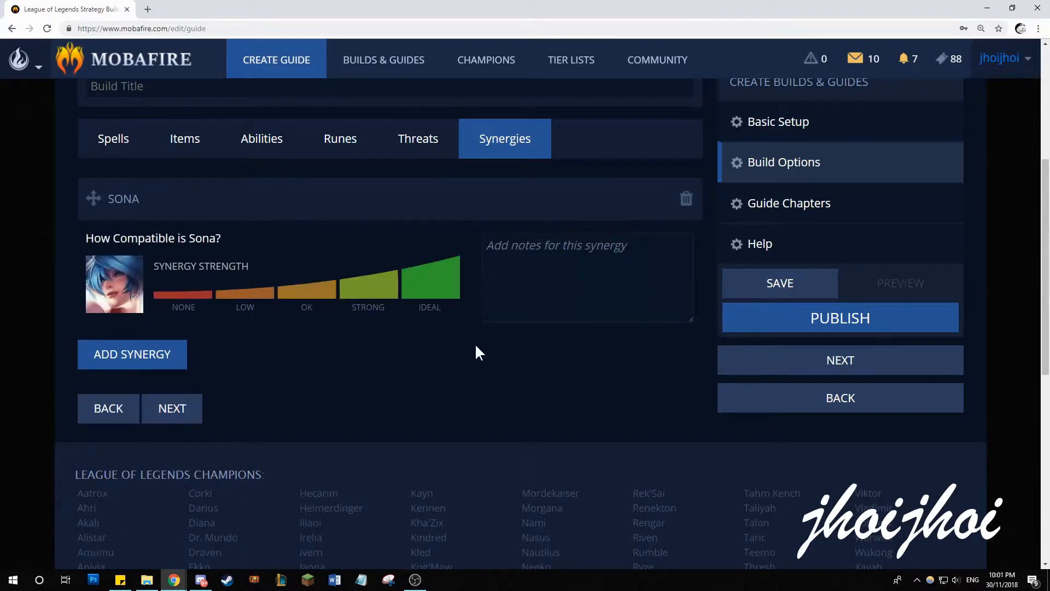
left_click(455, 257)
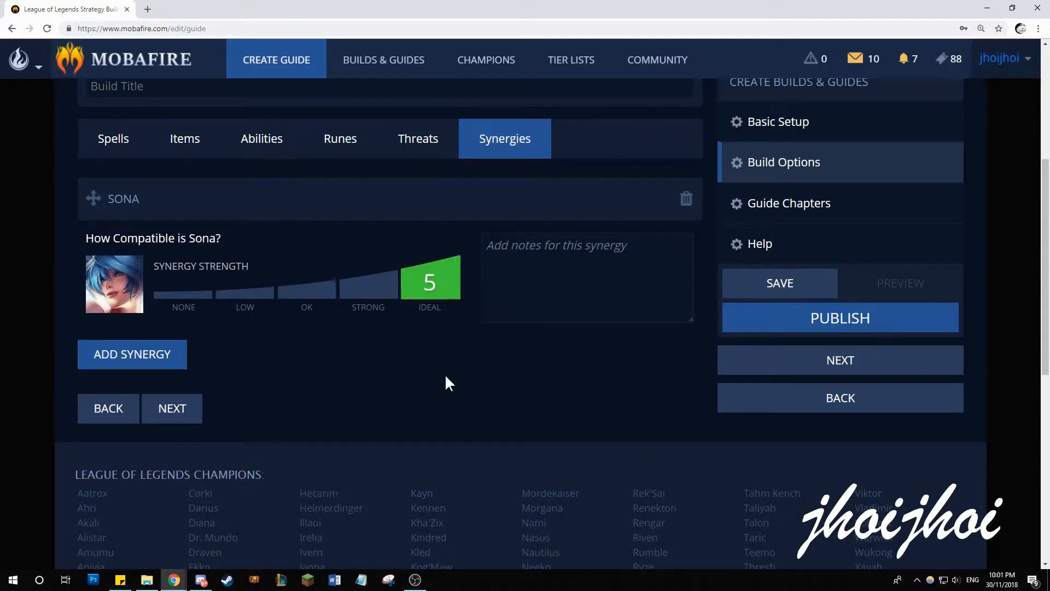
- Add Lissandra as a second synergy with a strength of 1 (None)
left_click(170, 355)
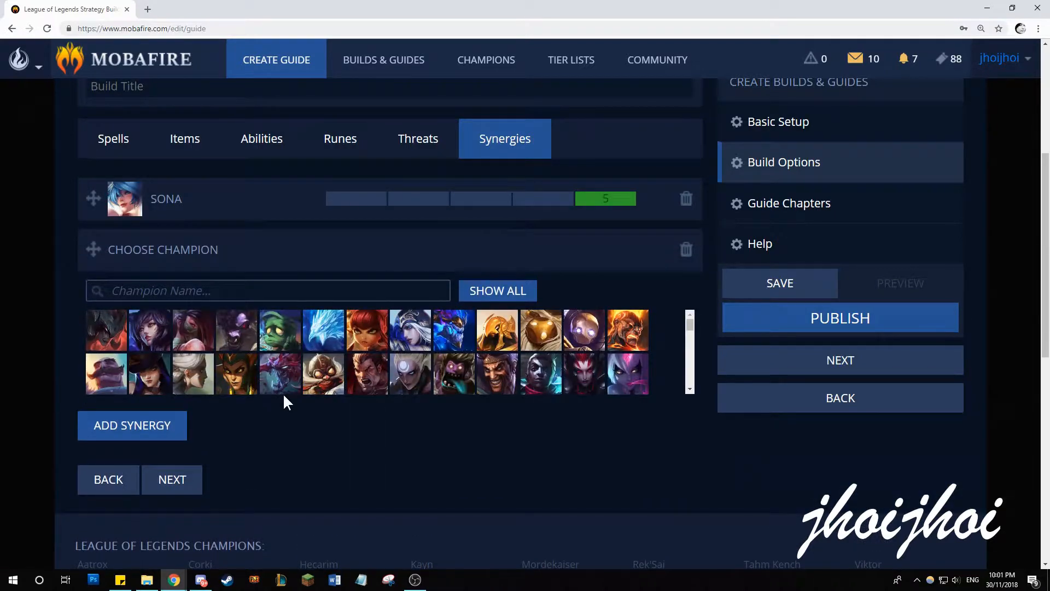
left_click_drag(692, 326, 692, 349)
left_click(574, 331)
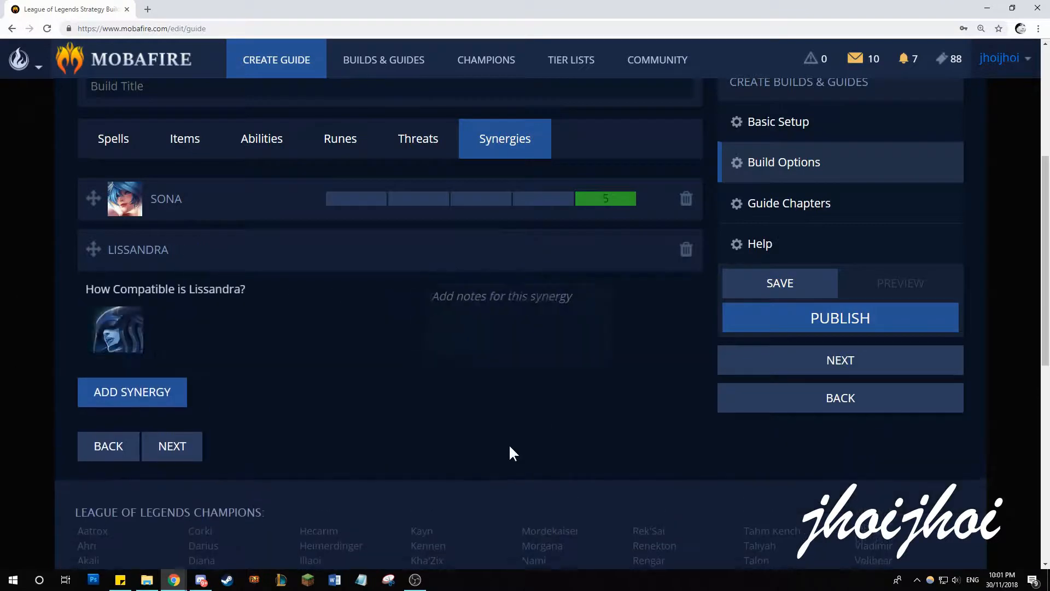
left_click(179, 345)
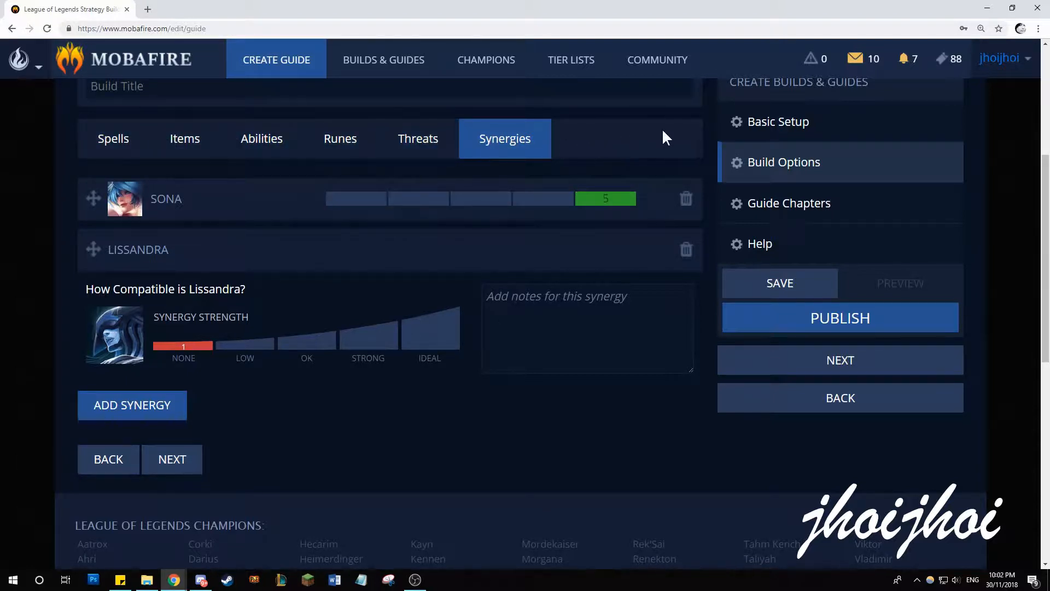
- Go to the guide chapters and toggle the blank chapter's editor, leaving it collapsed
left_click(839, 203)
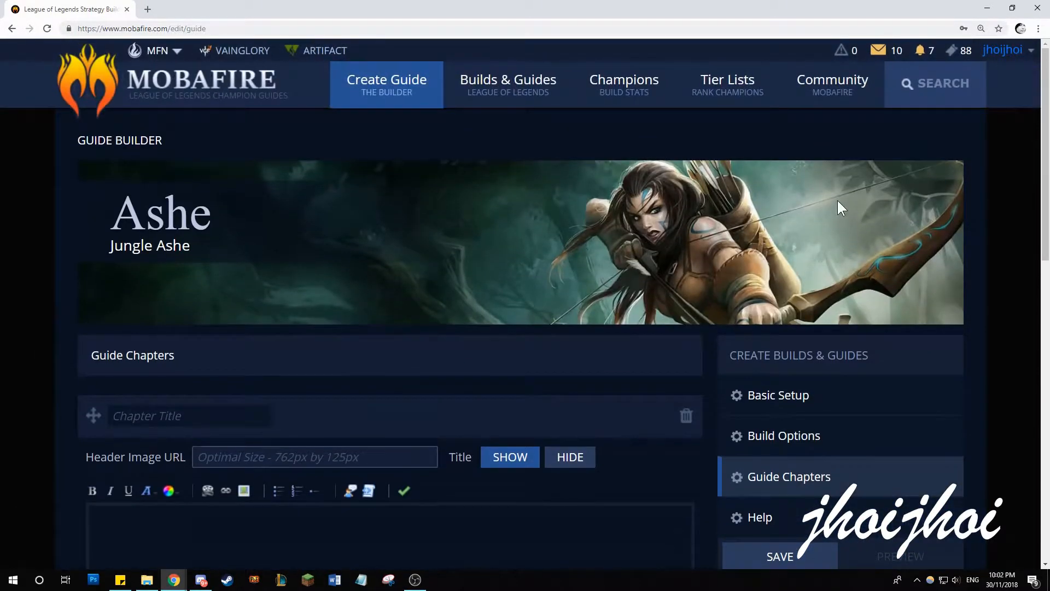
scroll(726, 234, "down", 1)
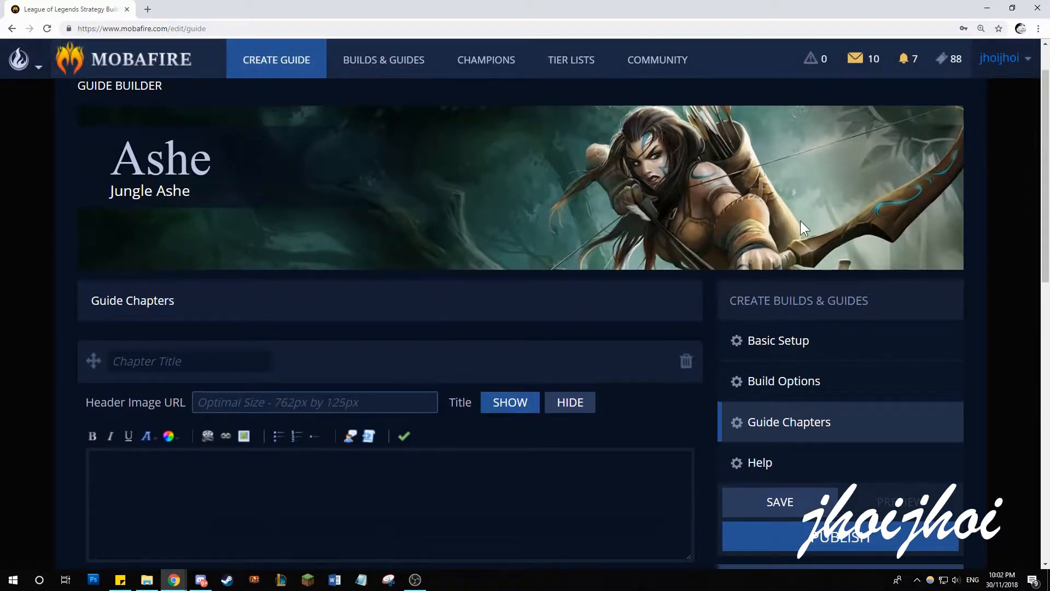
scroll(66, 372, "down", 1)
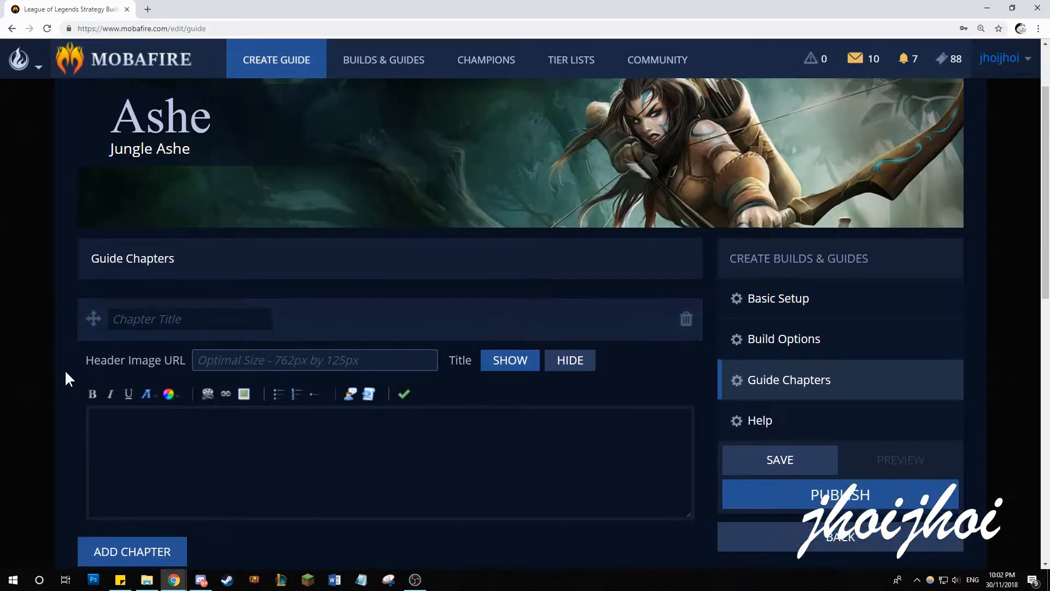
left_click(323, 307)
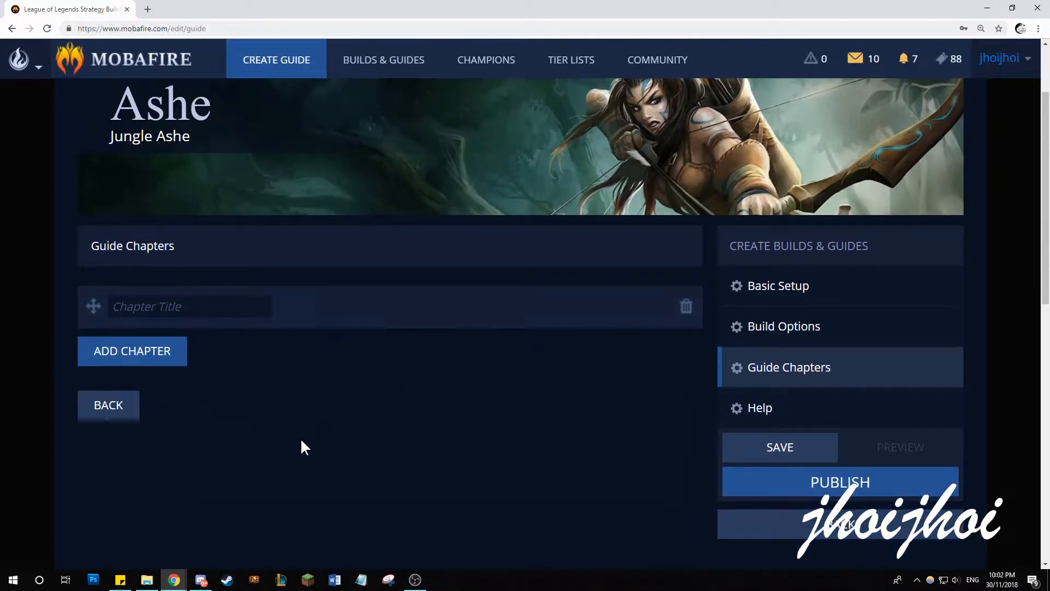
left_click(350, 322)
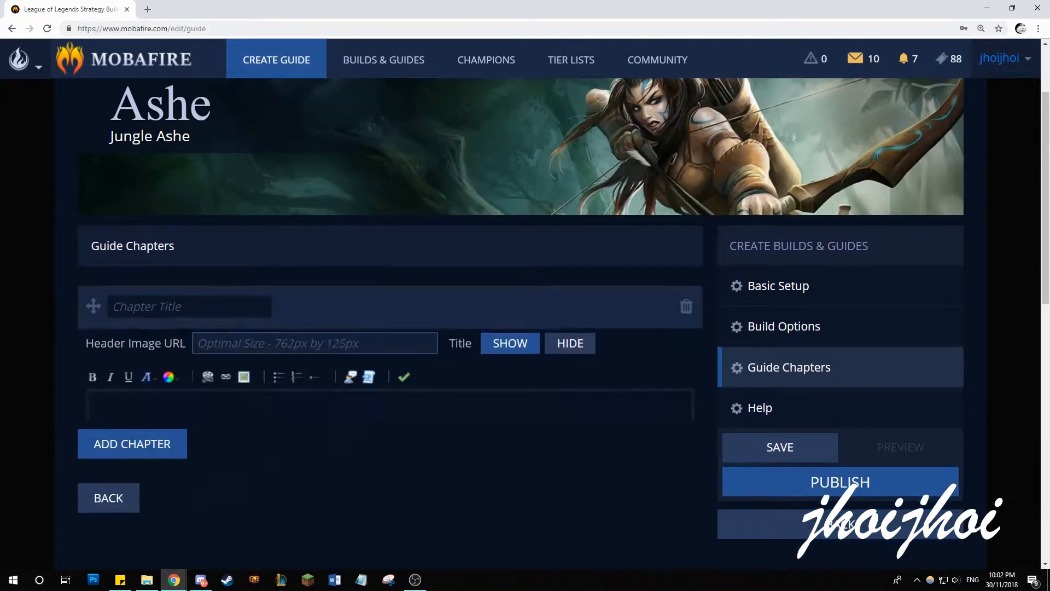
left_click(381, 313)
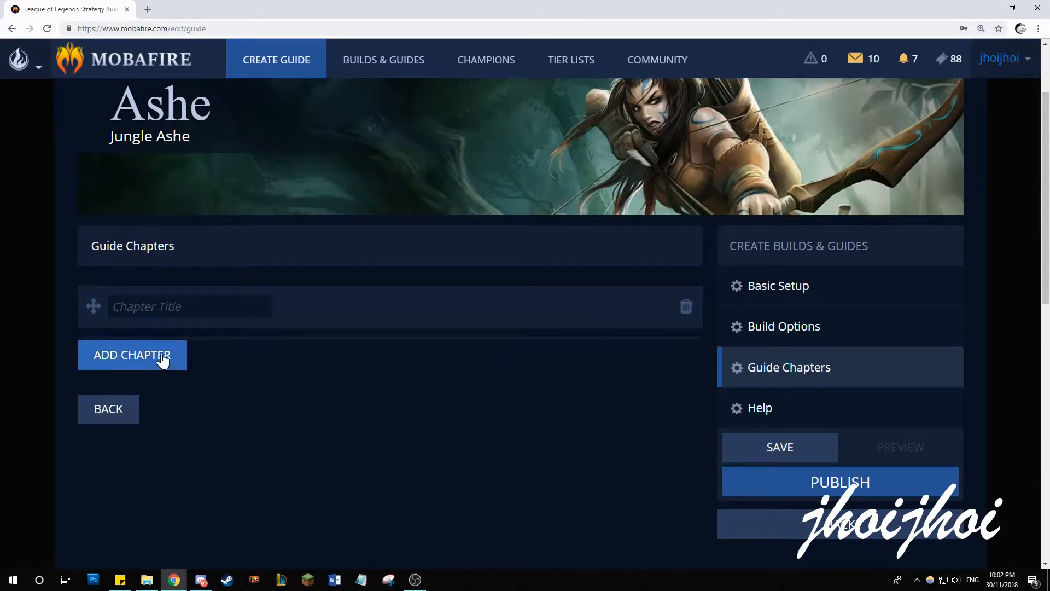
- Add a second chapter, collapse it, and title the first chapter "Introduction"
left_click(162, 356)
left_click(363, 352)
left_click(213, 304)
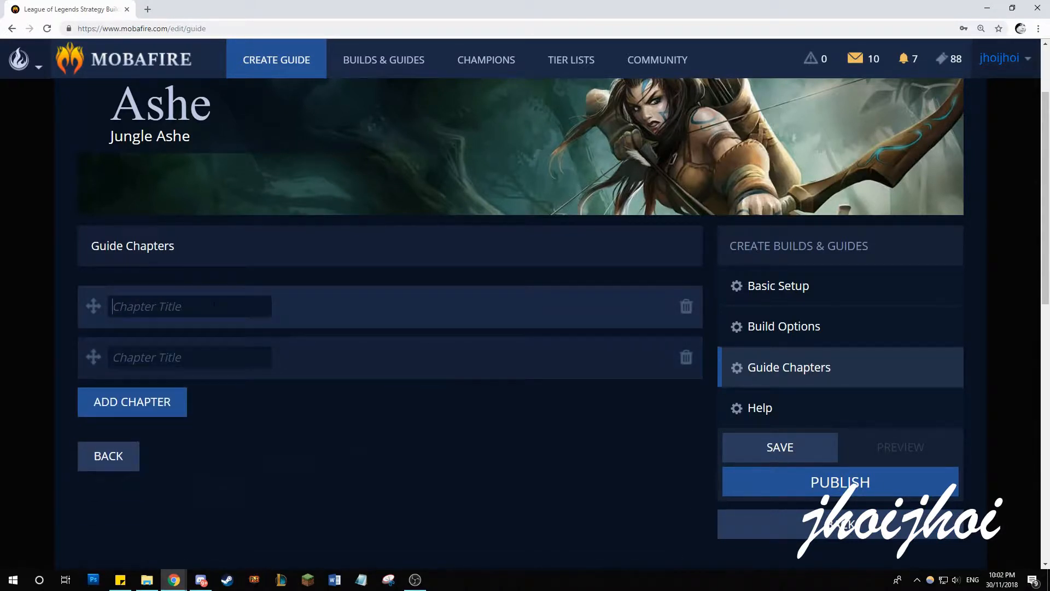
type("Introduction")
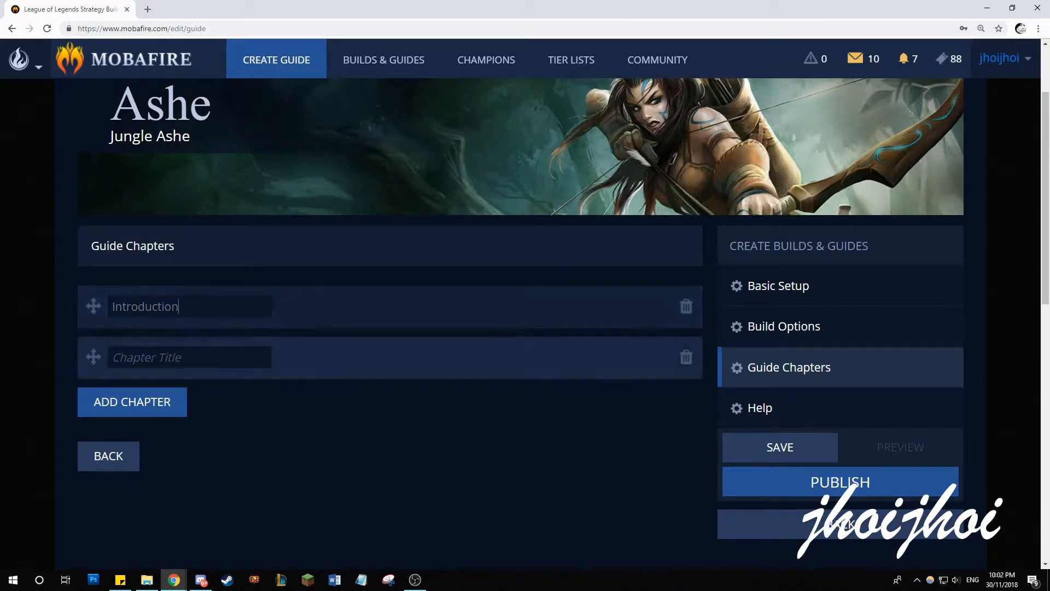
- Title the second chapter "Pros / Cons" and expand the Introduction chapter, ready to fill in its header image URL
type("Pros / Cons")
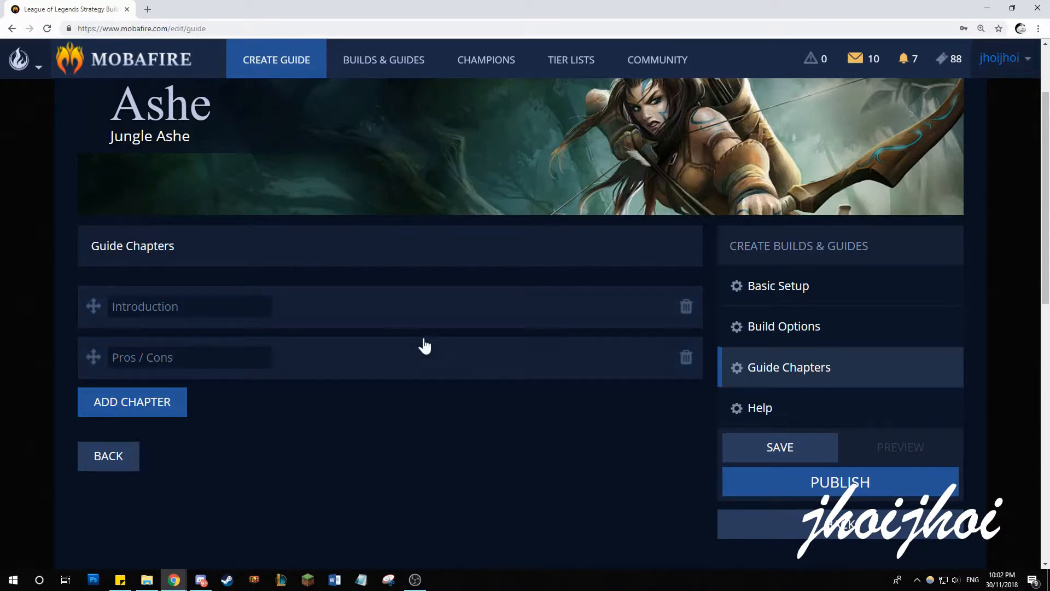
left_click(403, 318)
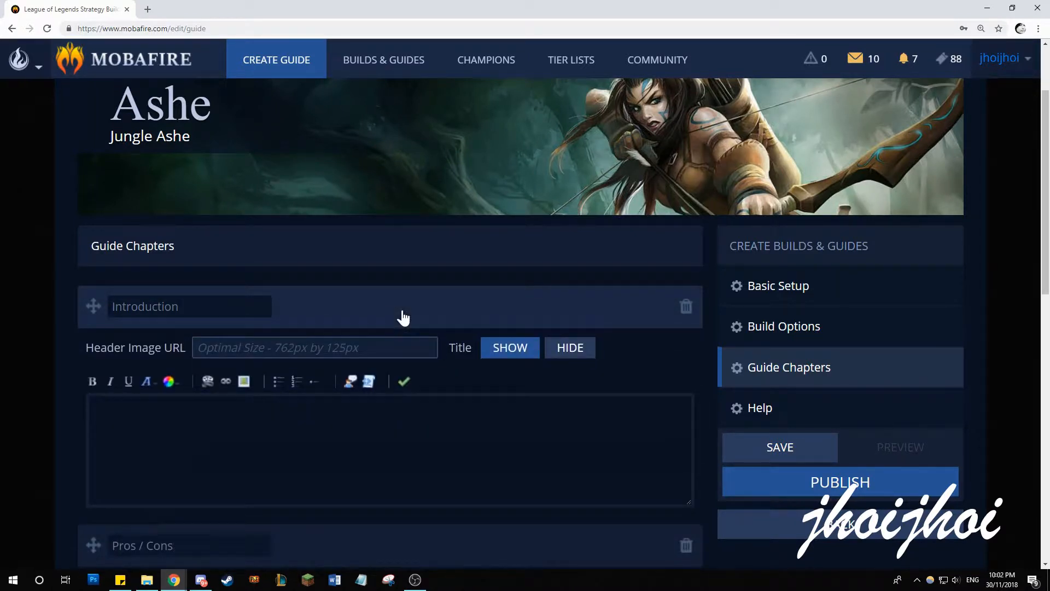
left_click_drag(179, 306, 112, 306)
key("BackSpace")
left_click(200, 347)
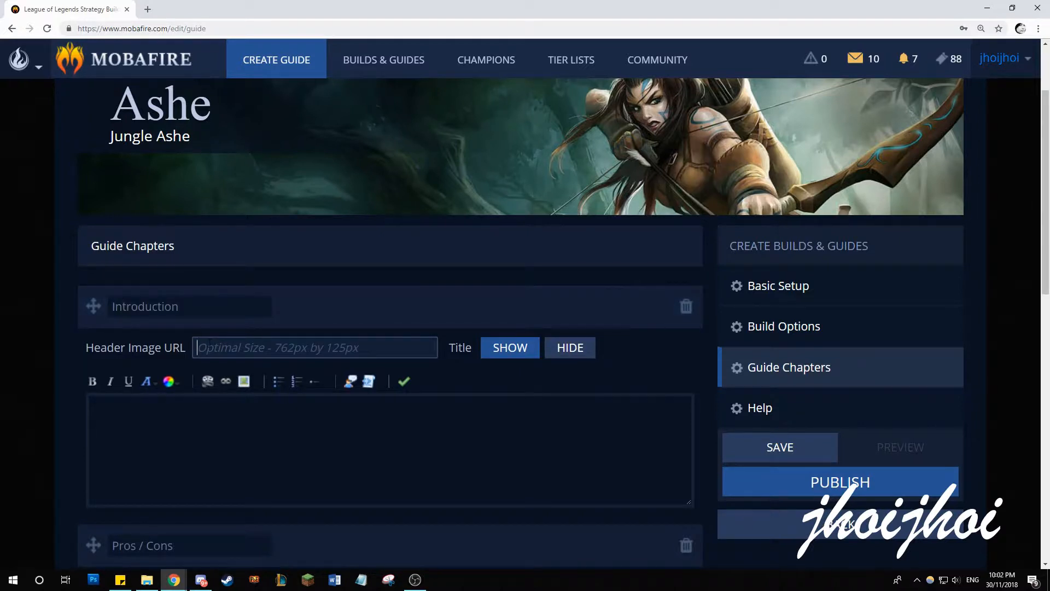
scroll(405, 250, "up", 1)
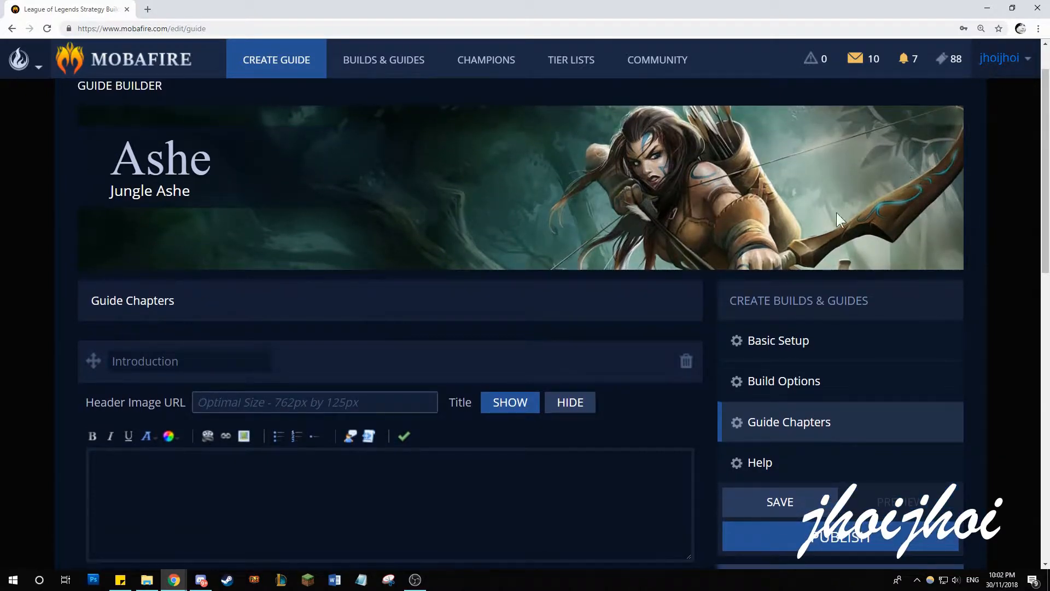
left_click_drag(673, 293, 673, 267)
right_click(579, 201)
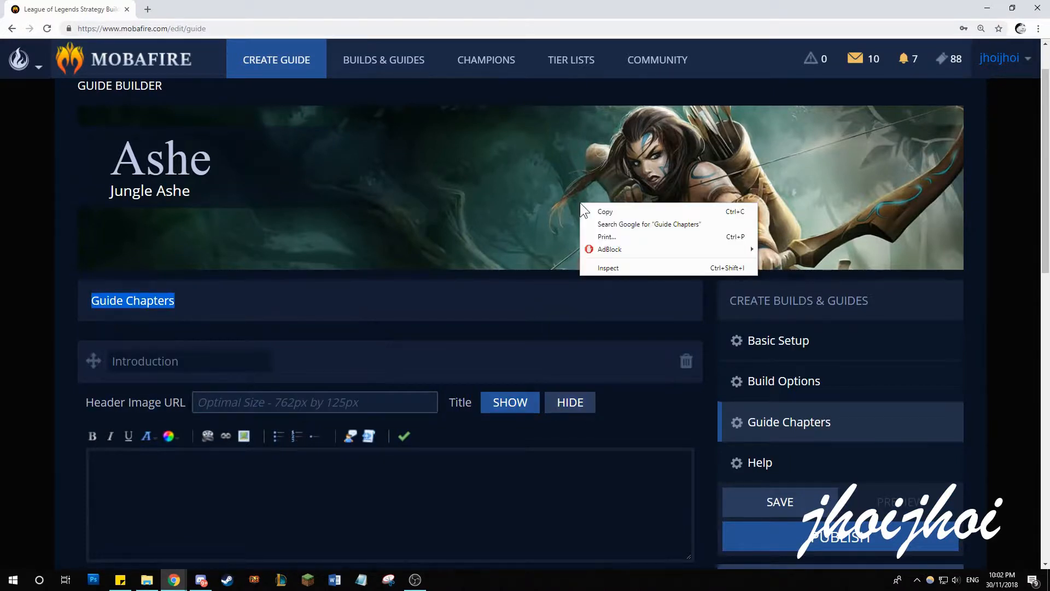
left_click(487, 189)
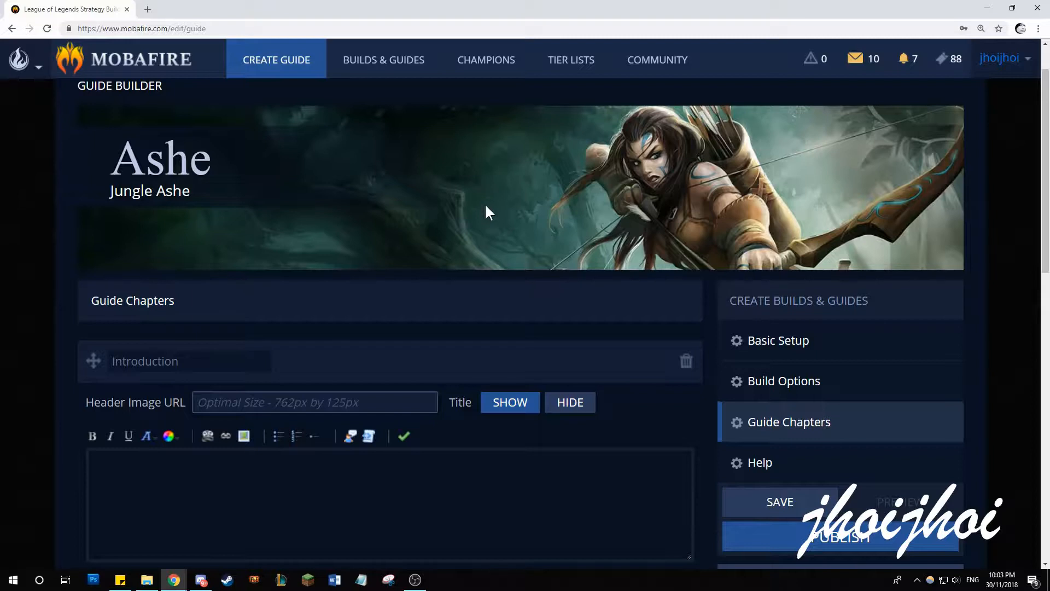
- Switch to Snipping Tool and capture the Ashe banner artwork above the guide chapters, leaving out the title text
left_click(389, 579)
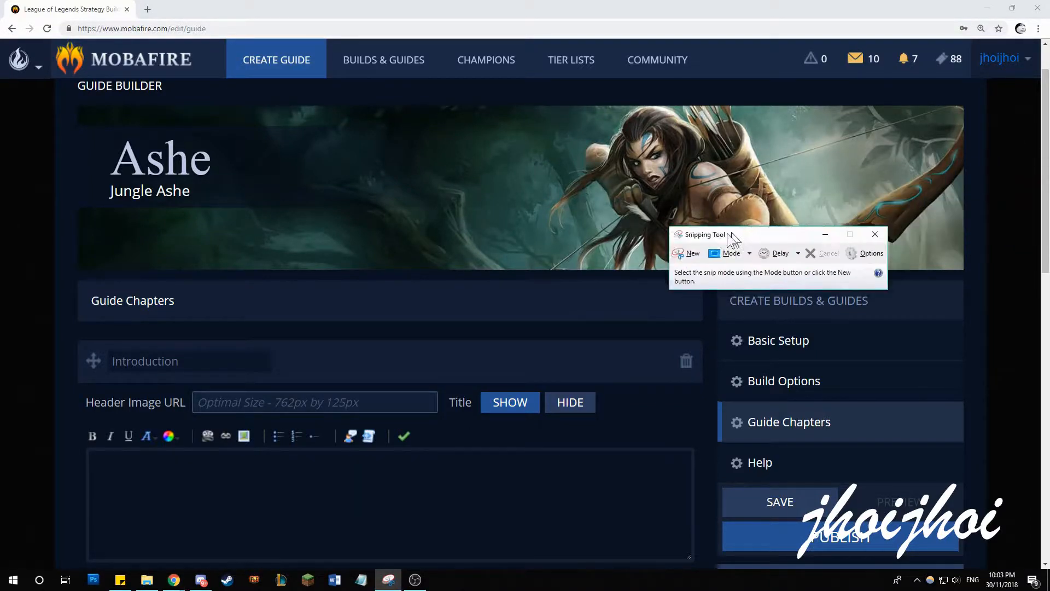
mouse_move(395, 586)
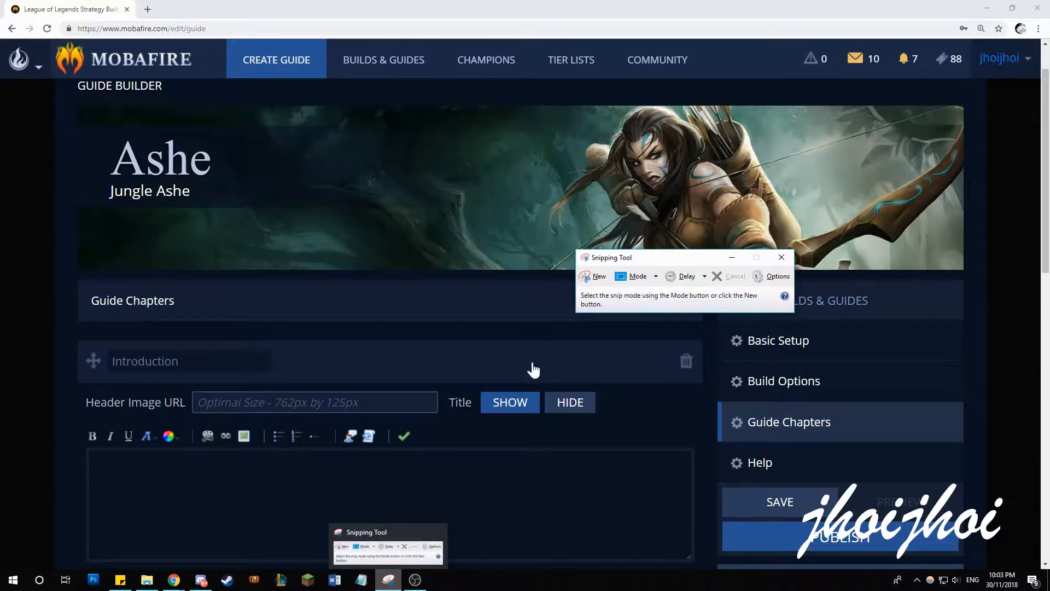
left_click(596, 276)
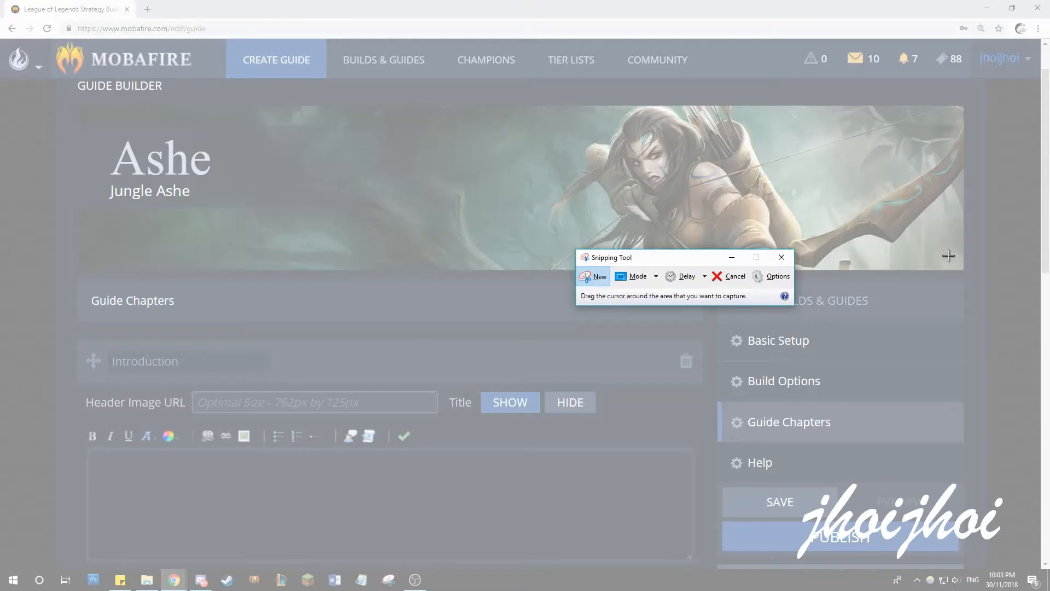
left_click_drag(960, 267, 316, 108)
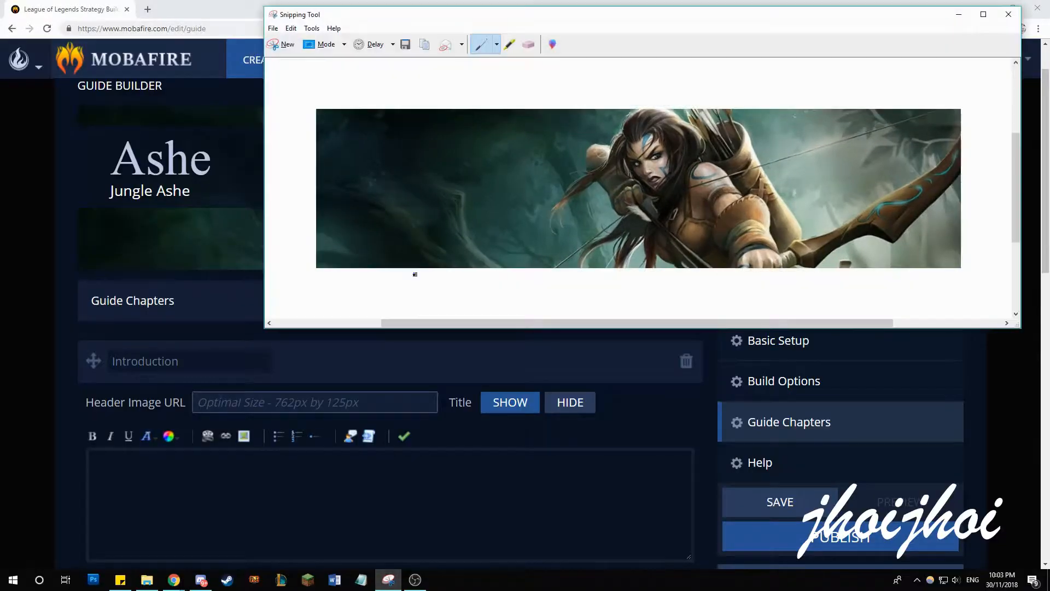
- Save the banner snip as a PNG named ASHEJUNGLE in the 2018 folder and close Snipping Tool
left_click(405, 44)
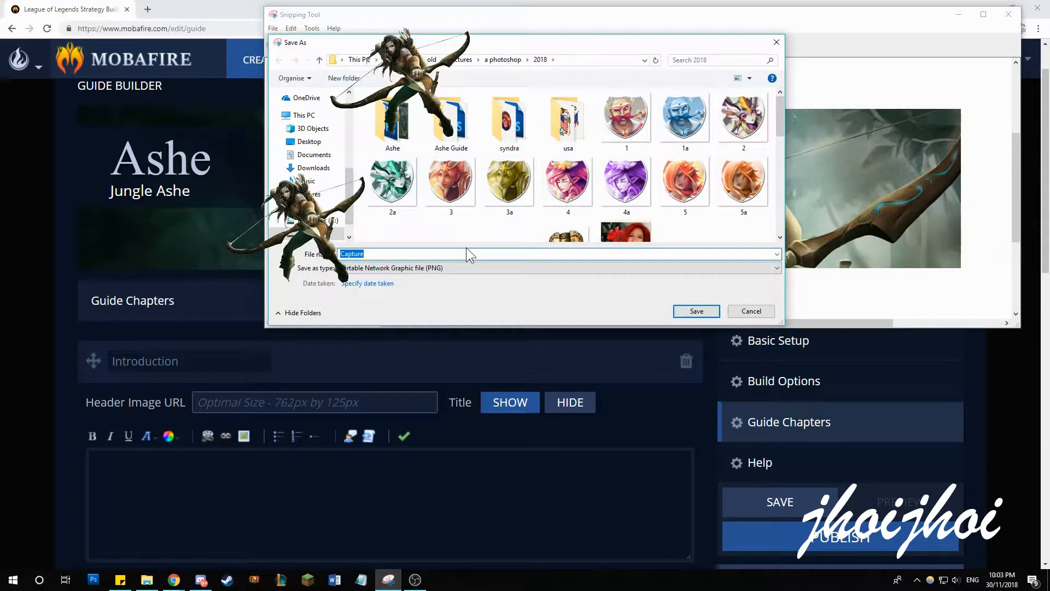
type("ASHE")
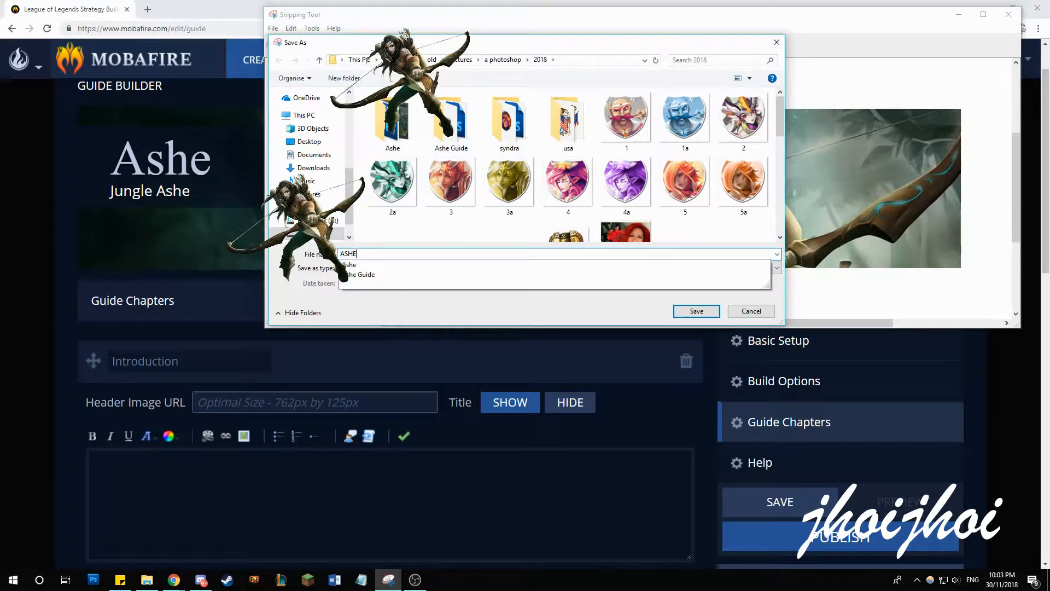
type(" INTRO")
key("Return")
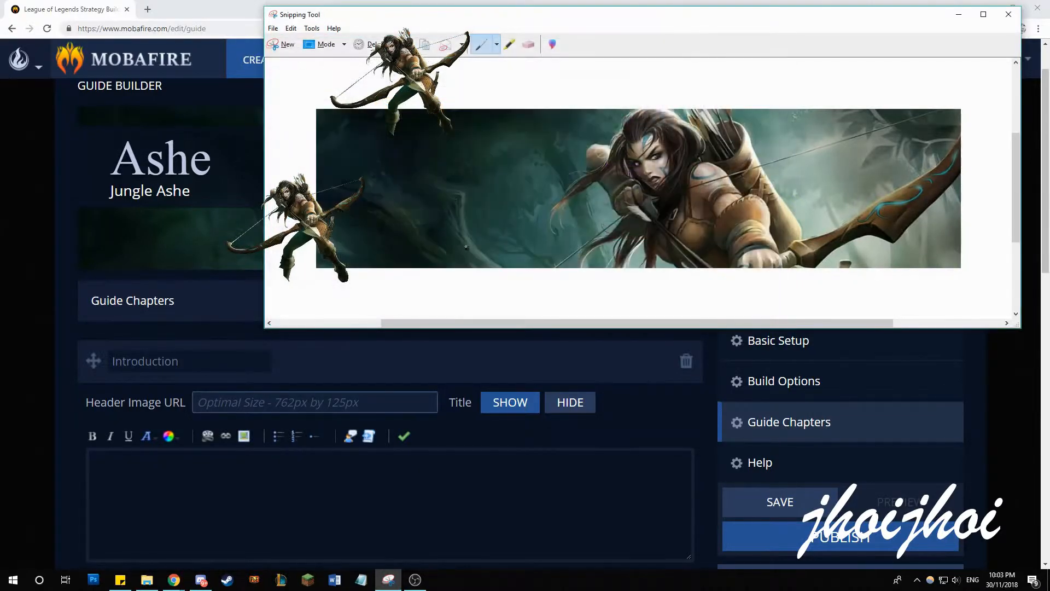
left_click(1003, 17)
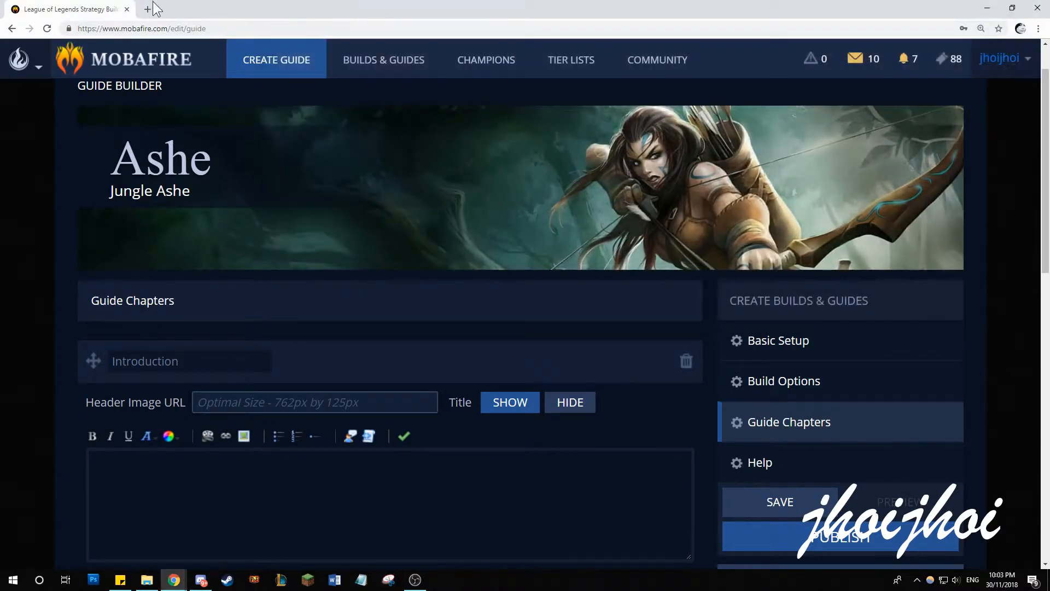
- Open Imgur in a new browser tab and upload the ASHEJUNGLE image as a new post
left_click(148, 9)
type("im")
left_click(163, 49)
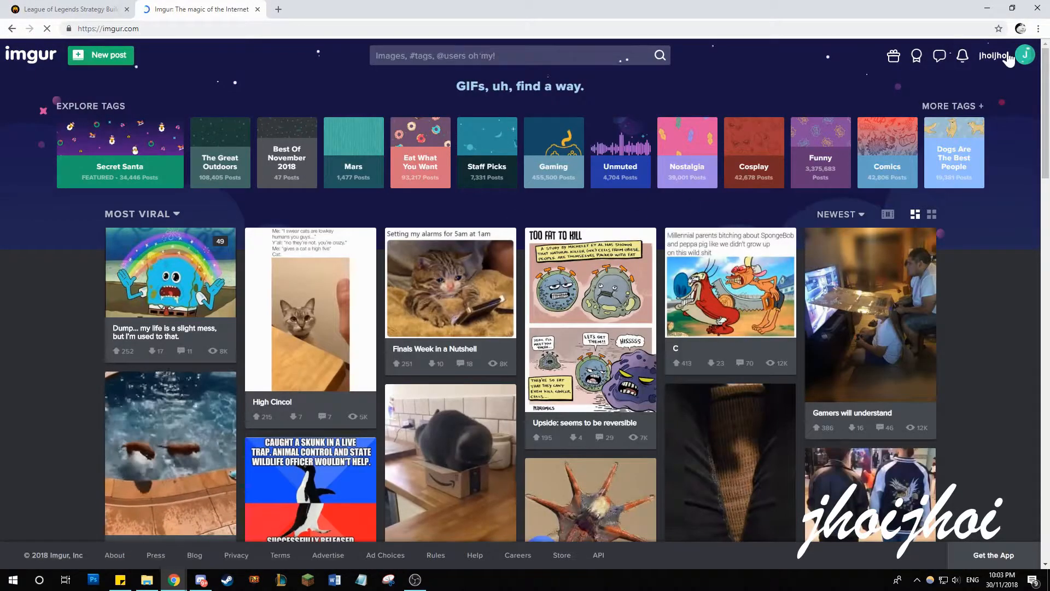
left_click(116, 56)
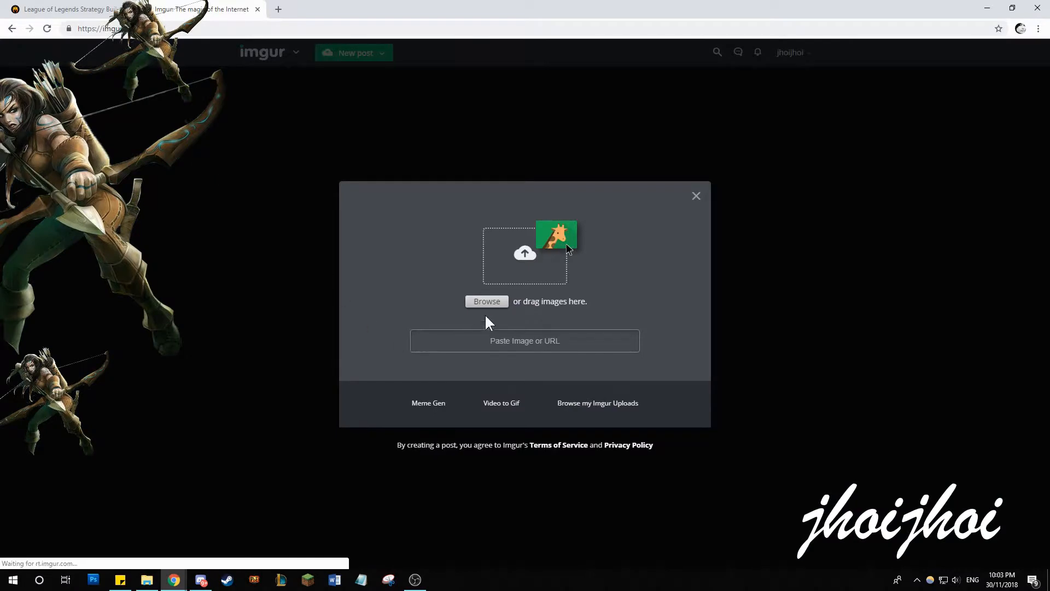
left_click(492, 307)
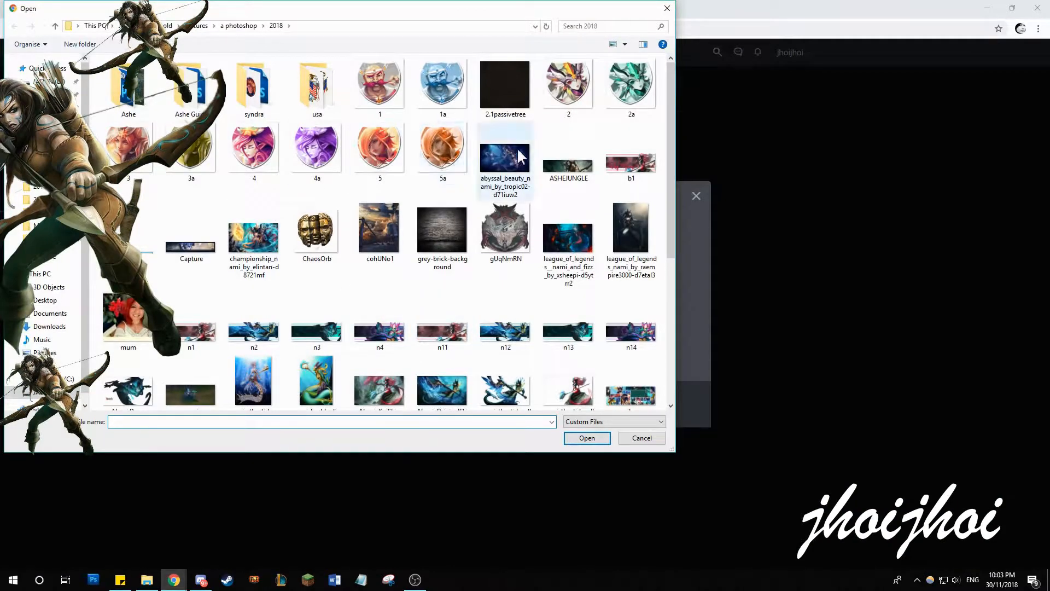
double_click(553, 159)
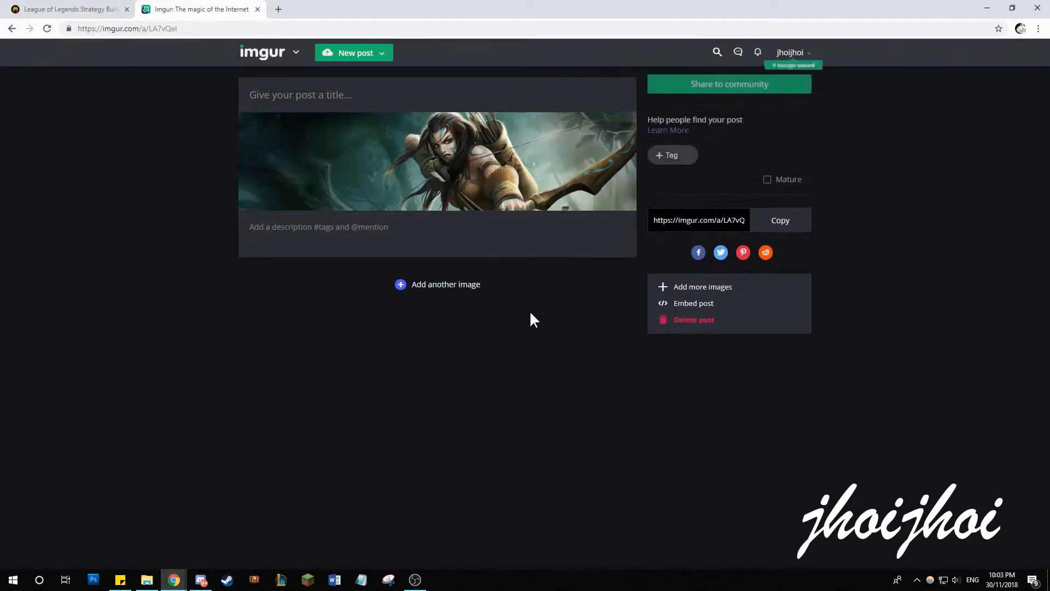
- Copy the uploaded image's BBCode share link and paste it as the Introduction chapter's header image URL on MOBAFire
left_click(617, 131)
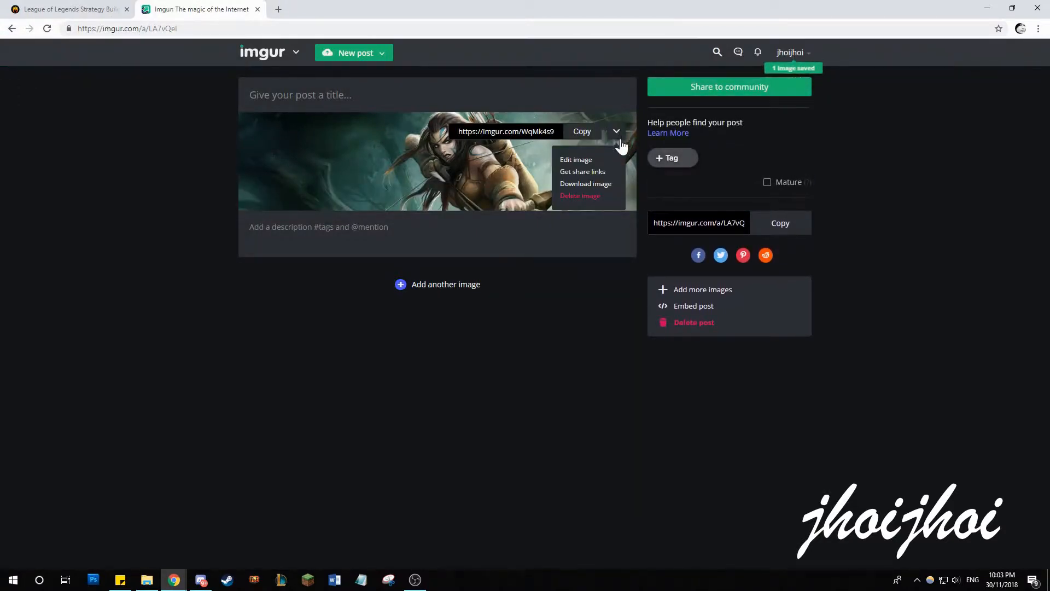
left_click(601, 174)
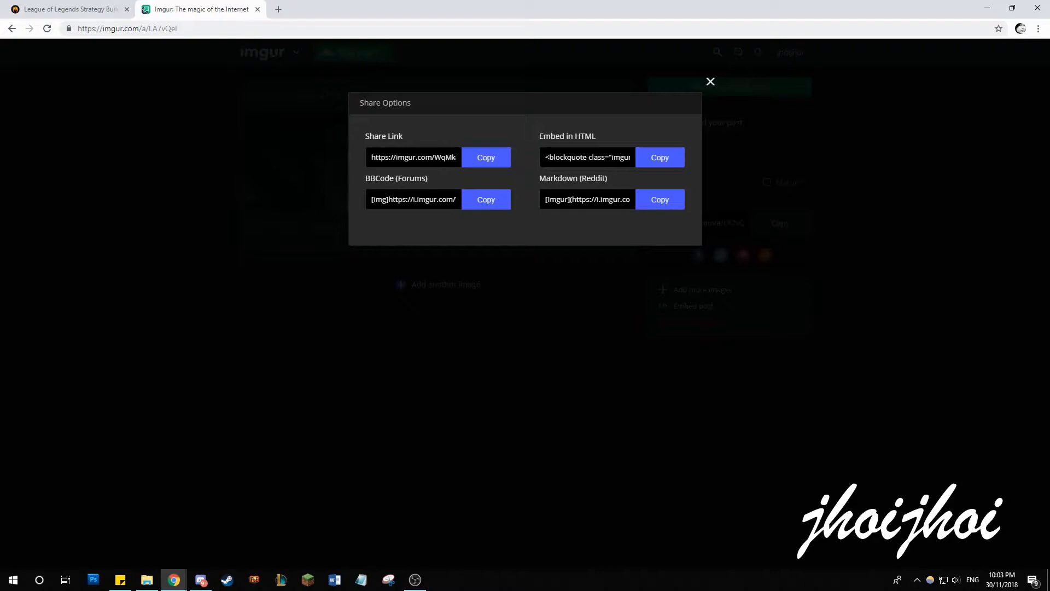
left_click(468, 202)
left_click(25, 8)
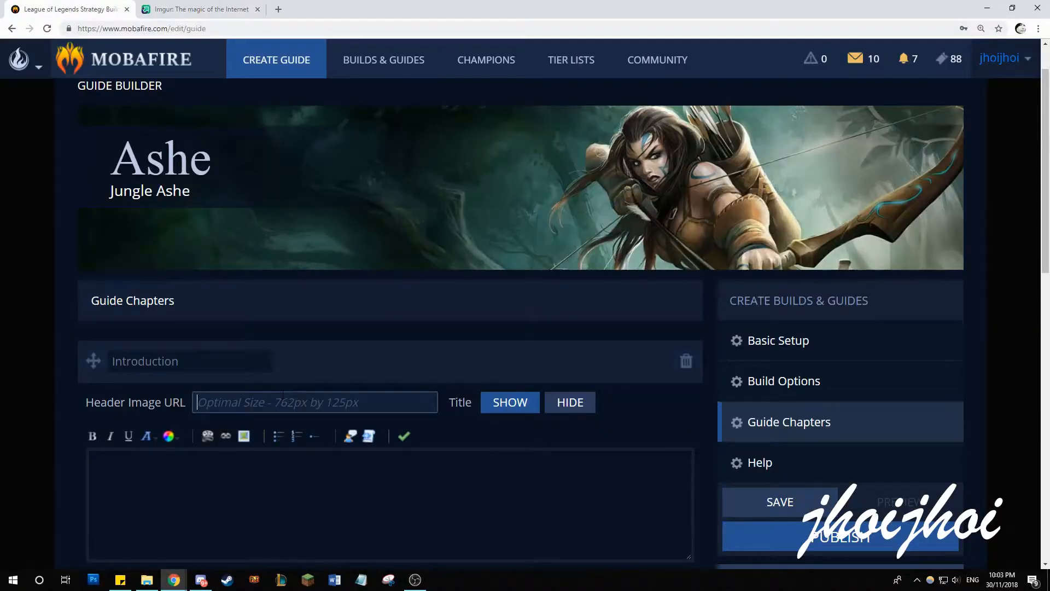
key("ctrl+v")
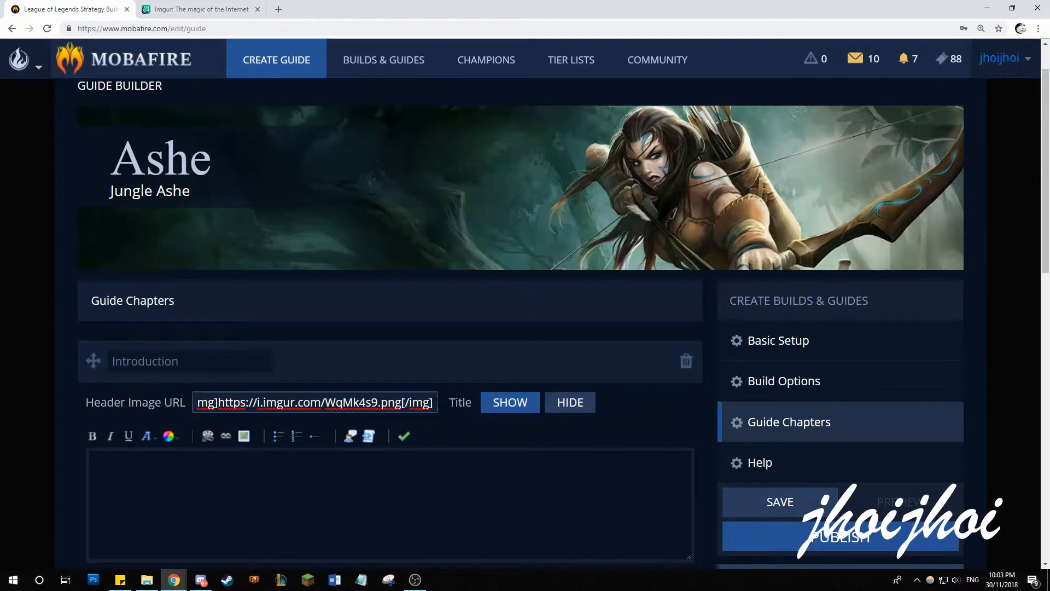
left_click_drag(433, 404, 404, 403)
key("BackSpace")
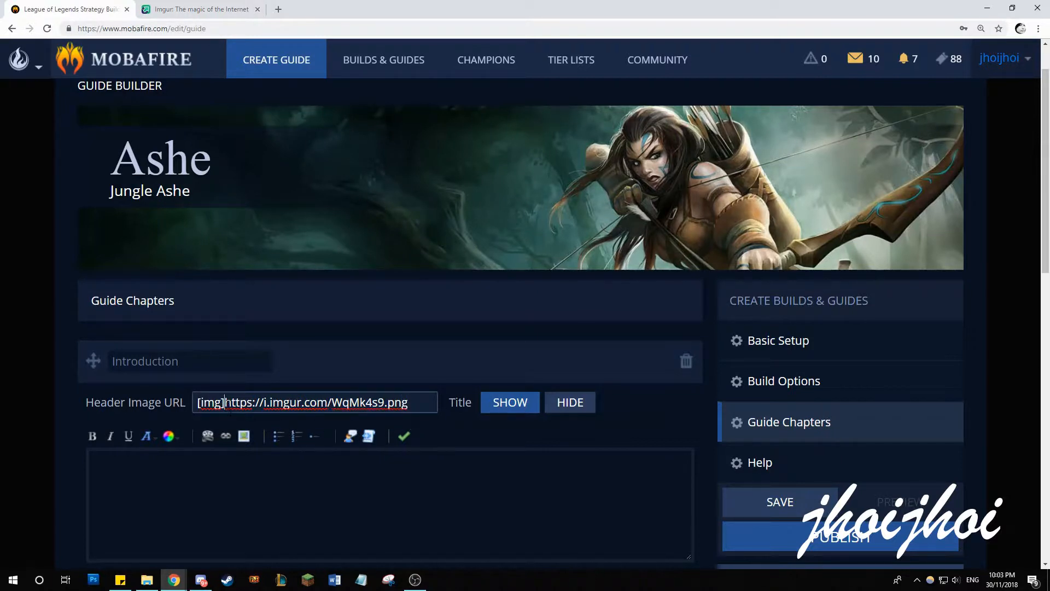
left_click_drag(225, 402, 197, 402)
key("BackSpace")
- Return to the Imgur post, copy the banner image's link address and paste it into a blank Notepad document
left_click(178, 9)
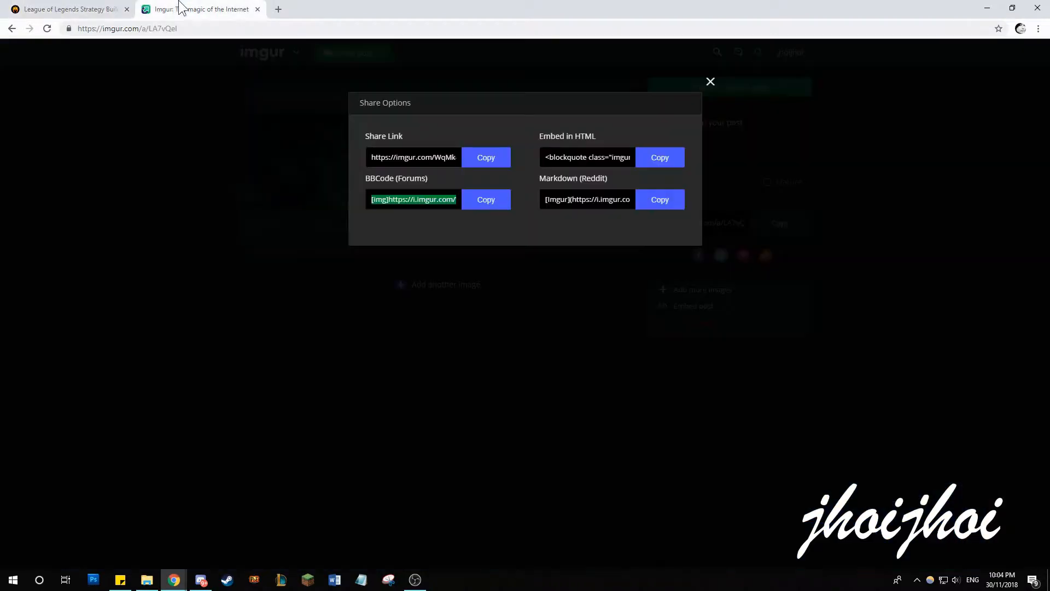
left_click(204, 244)
right_click(317, 170)
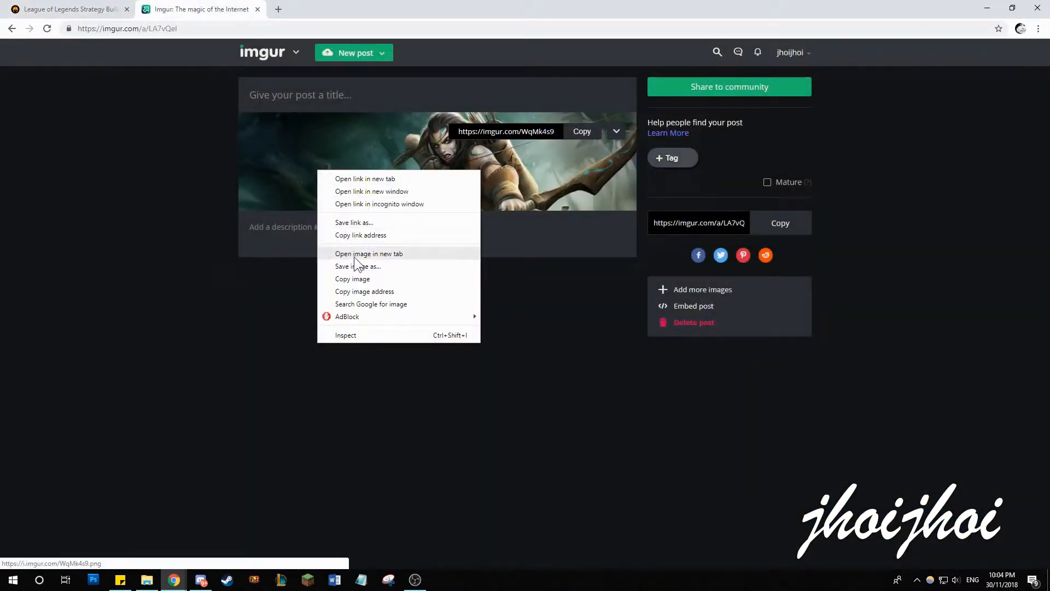
left_click(360, 235)
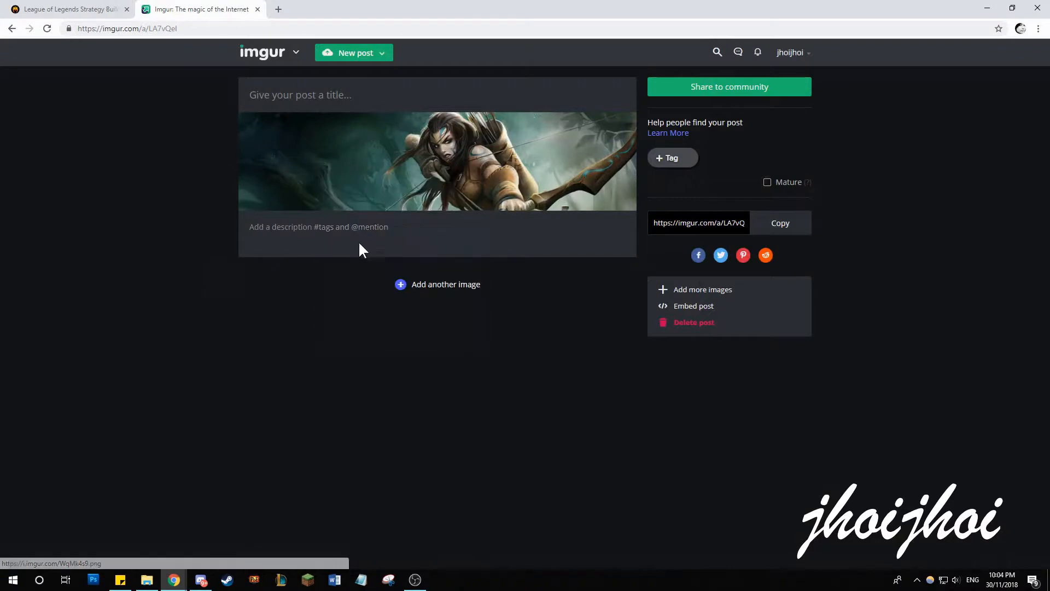
left_click(360, 583)
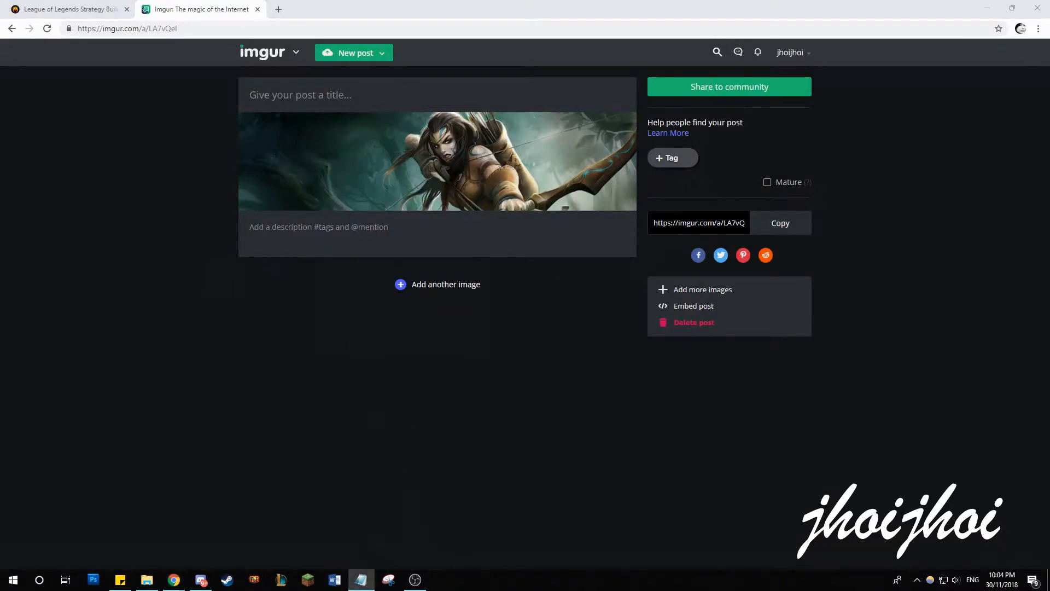
key("ctrl+v")
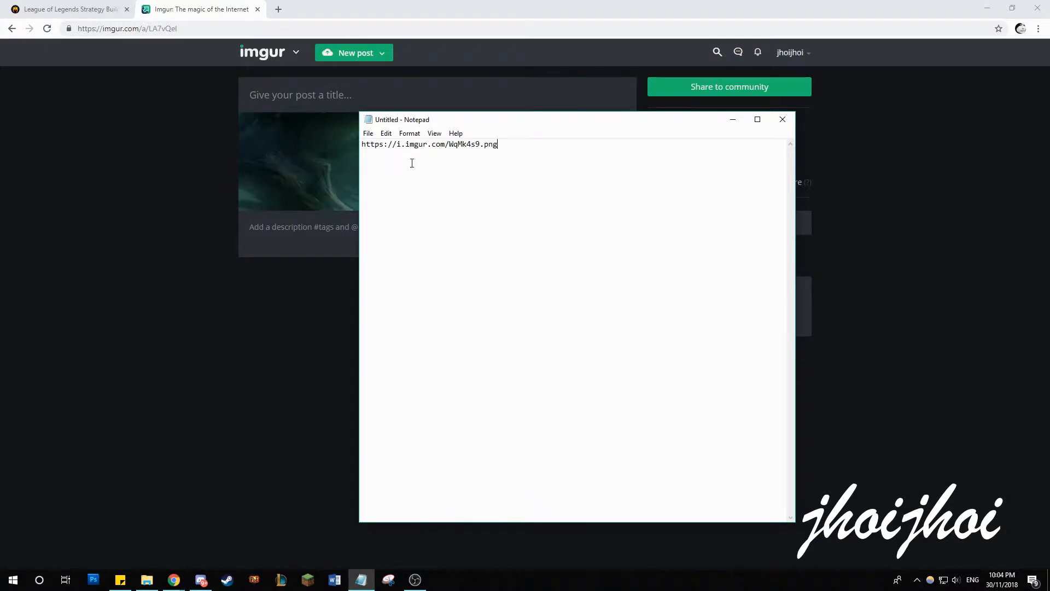
- Switch back to MOBAFire, write "Hi this is my dope jungle Ashe guide." as the Introduction's text, and save the guide
left_click(71, 9)
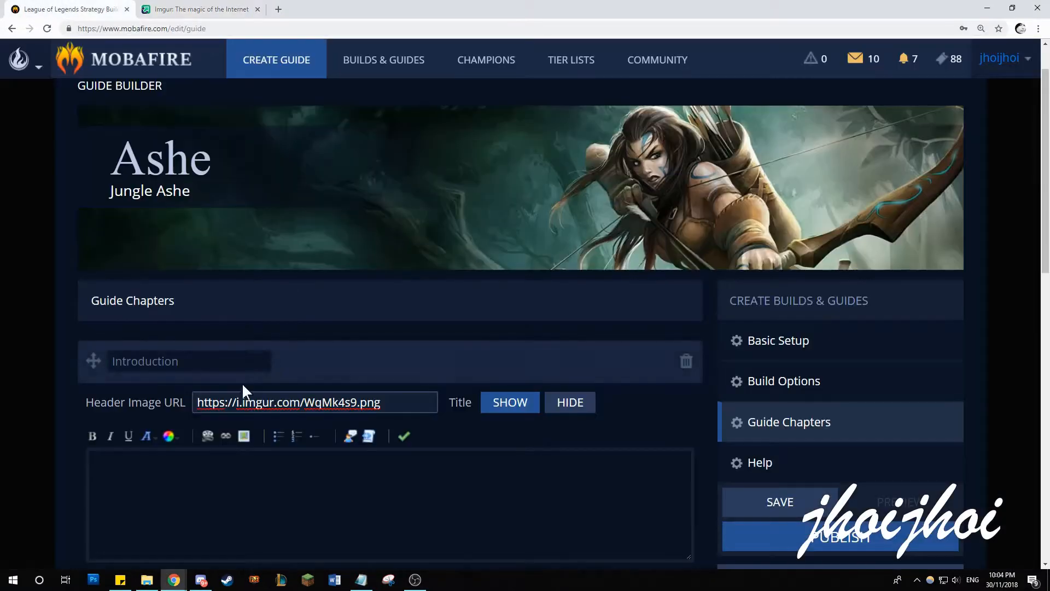
left_click(242, 402)
scroll(483, 437, "down", 1)
left_click(484, 455)
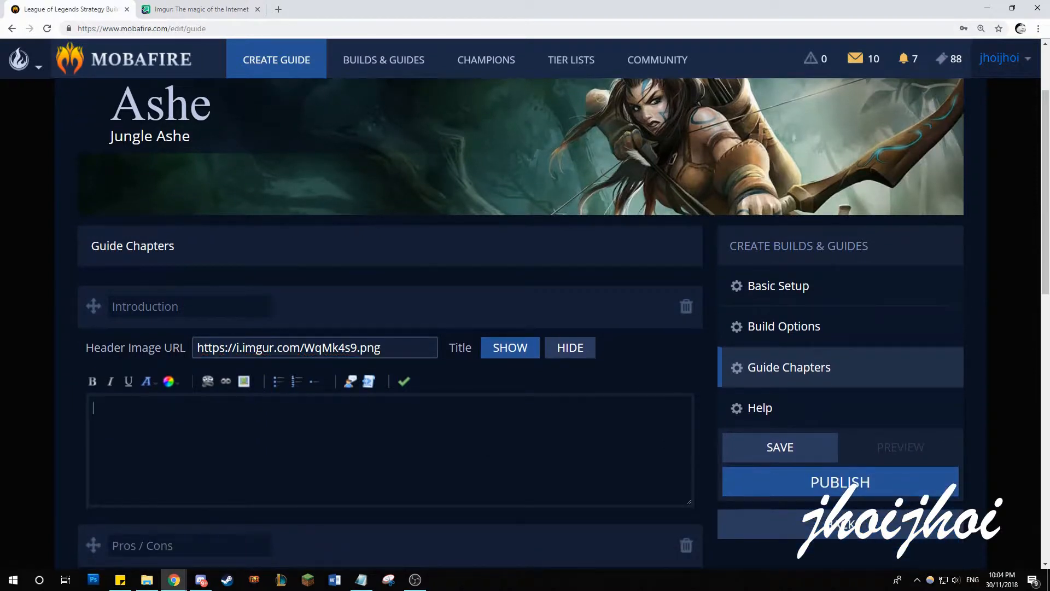
type("Hi this is my do")
type("pe jungle A")
type("she")
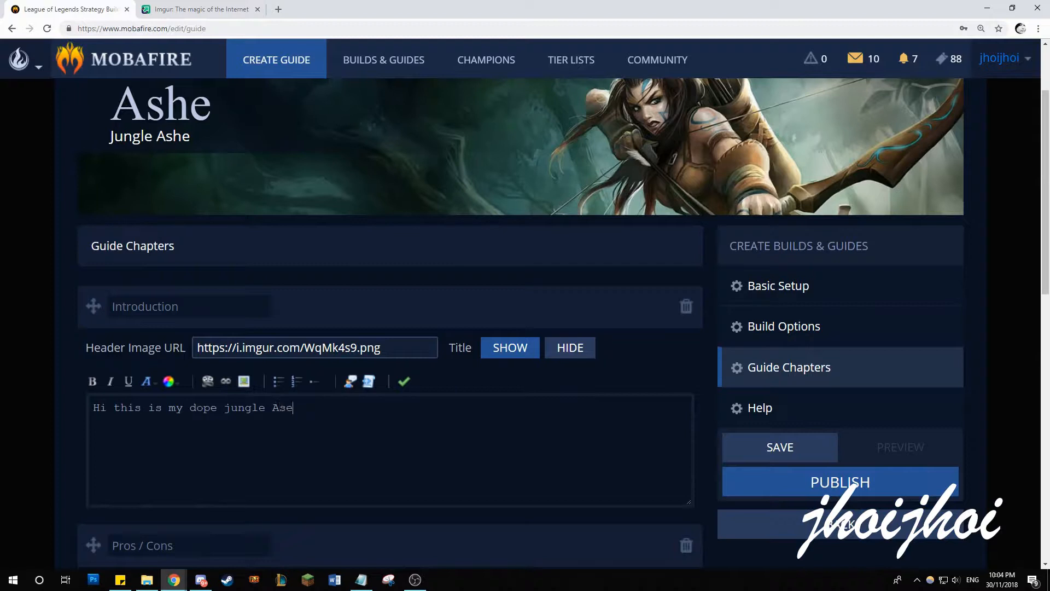
key("BackSpace")
type("he guide.")
left_click(802, 456)
- Expand the Pros / Cons chapter and give it the same header image URL as the Introduction chapter
scroll(494, 476, "down", 2)
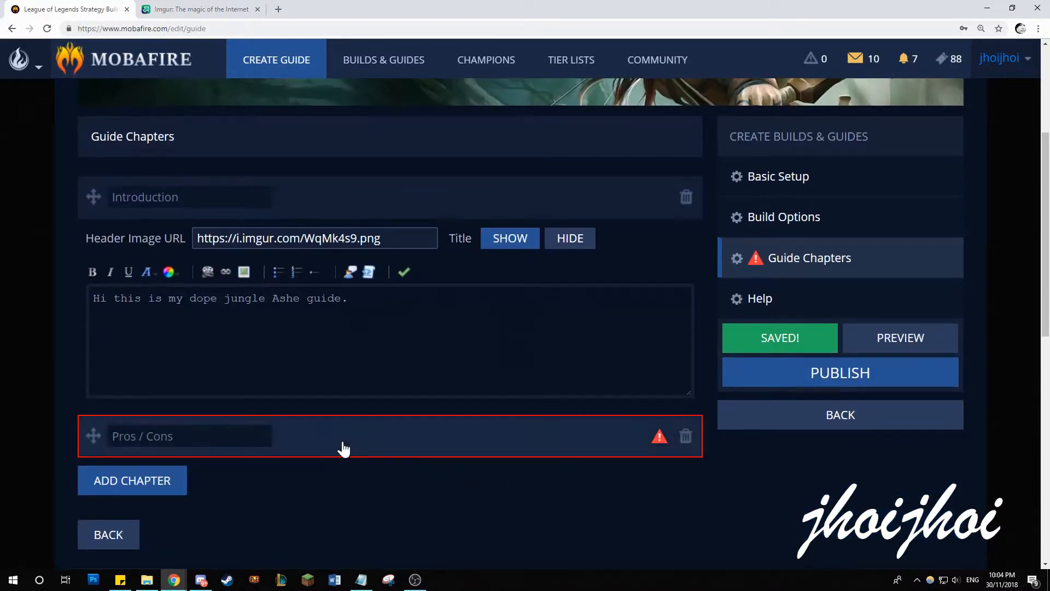
left_click(344, 449)
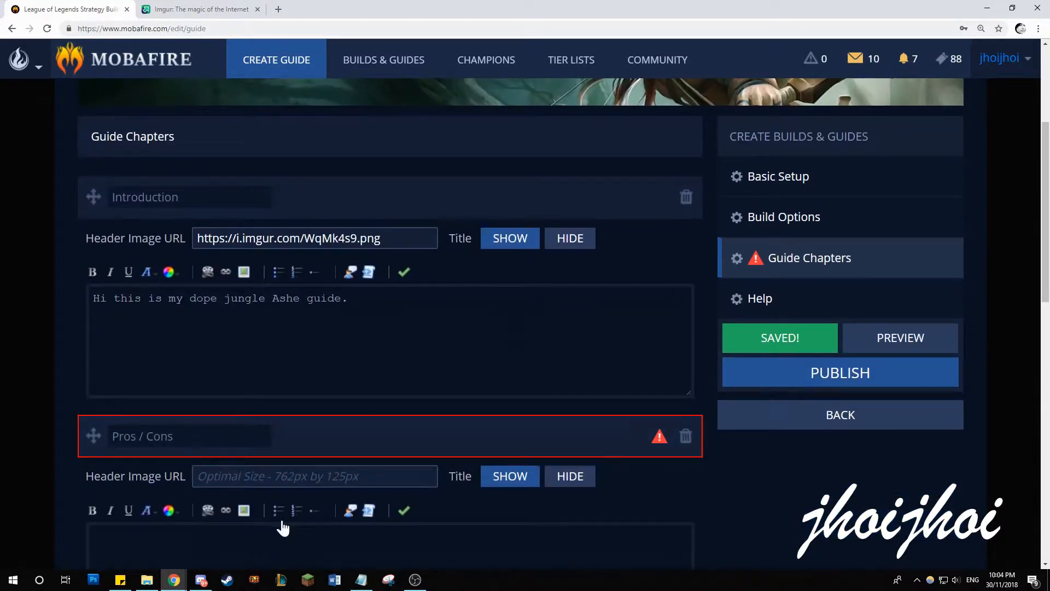
triple_click(291, 239)
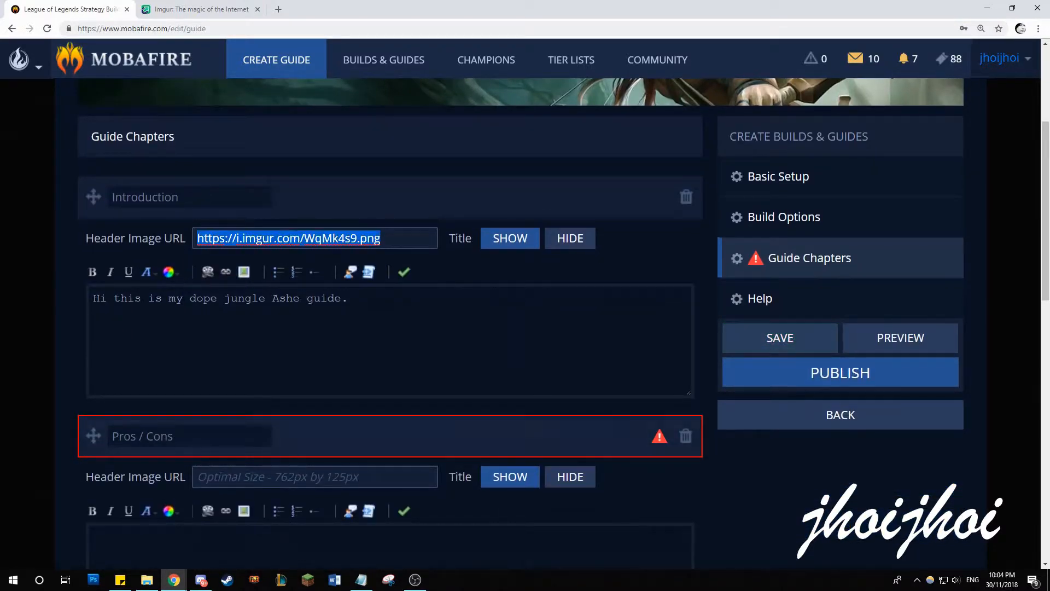
key("ctrl+c")
left_click(315, 477)
key("ctrl+v")
- Write "Jungle Ashe has no cons bro!" as the Pros / Cons chapter's text and save the guide
left_click(241, 547)
type("J")
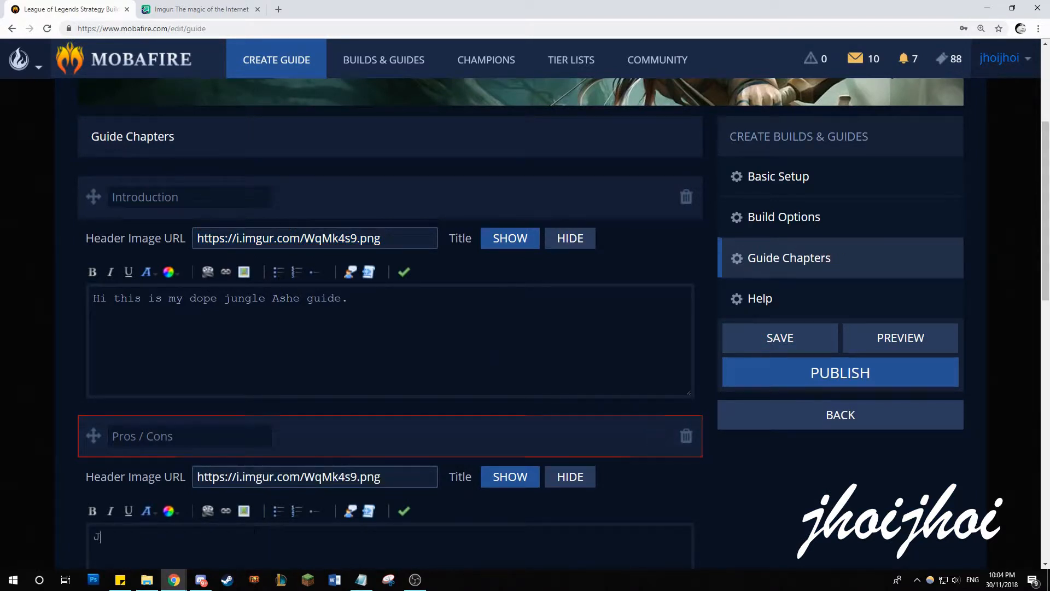
type("ungle Ashe has")
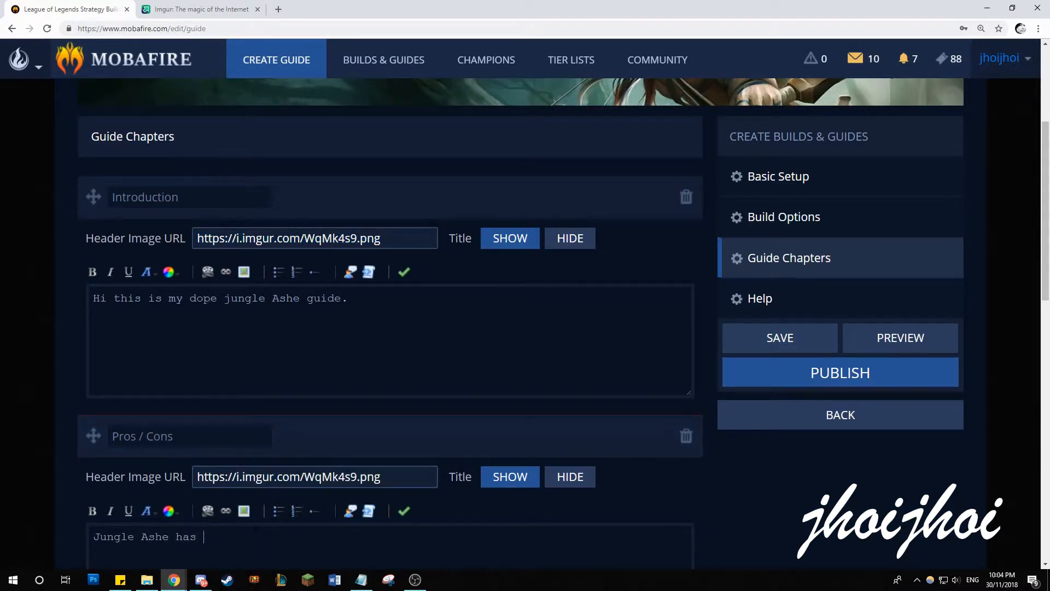
type(" no cons bro!")
left_click(776, 336)
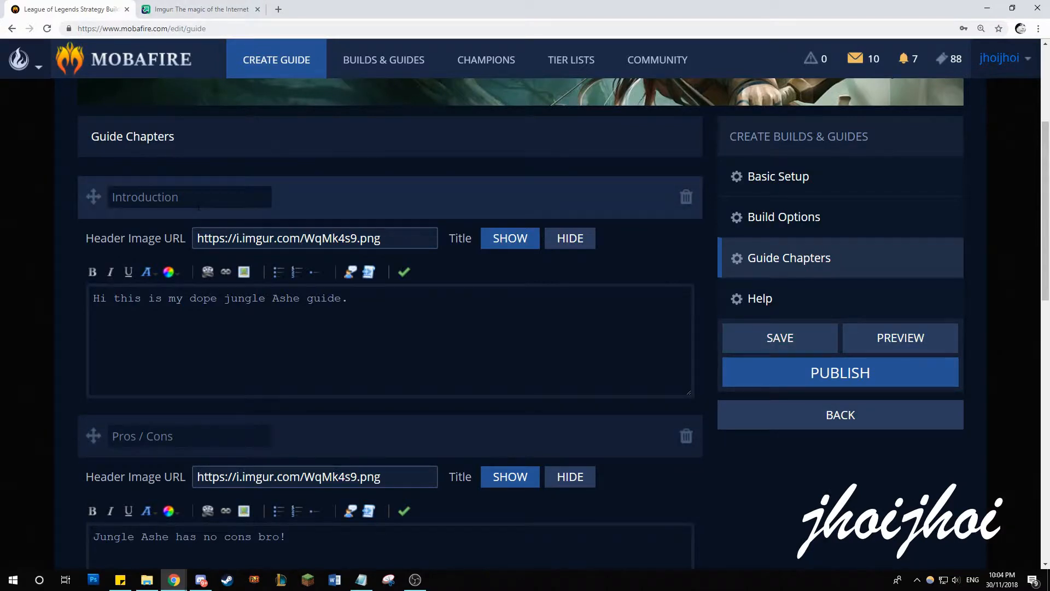
- Open a preview of the saved Jungle Ashe guide
left_click_drag(183, 198, 108, 207)
left_click(261, 239)
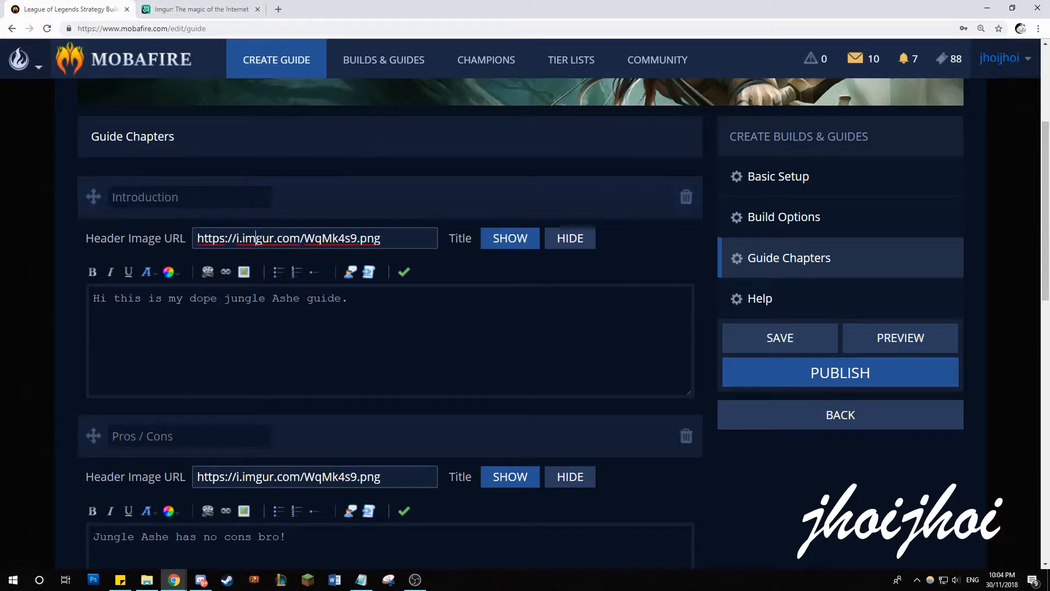
scroll(684, 219, "up", 4)
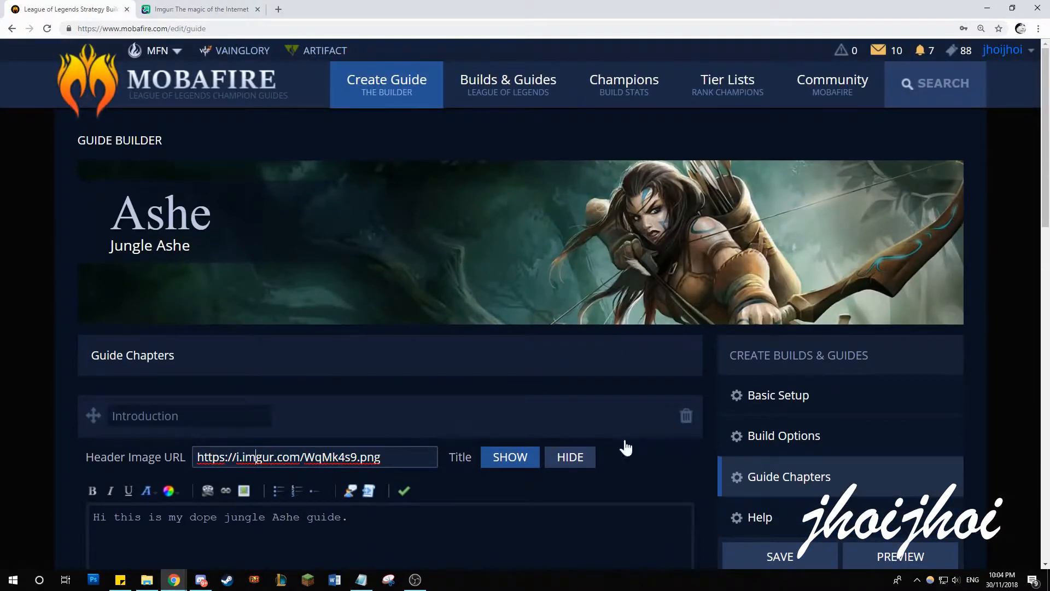
scroll(624, 445, "down", 3)
left_click(938, 394)
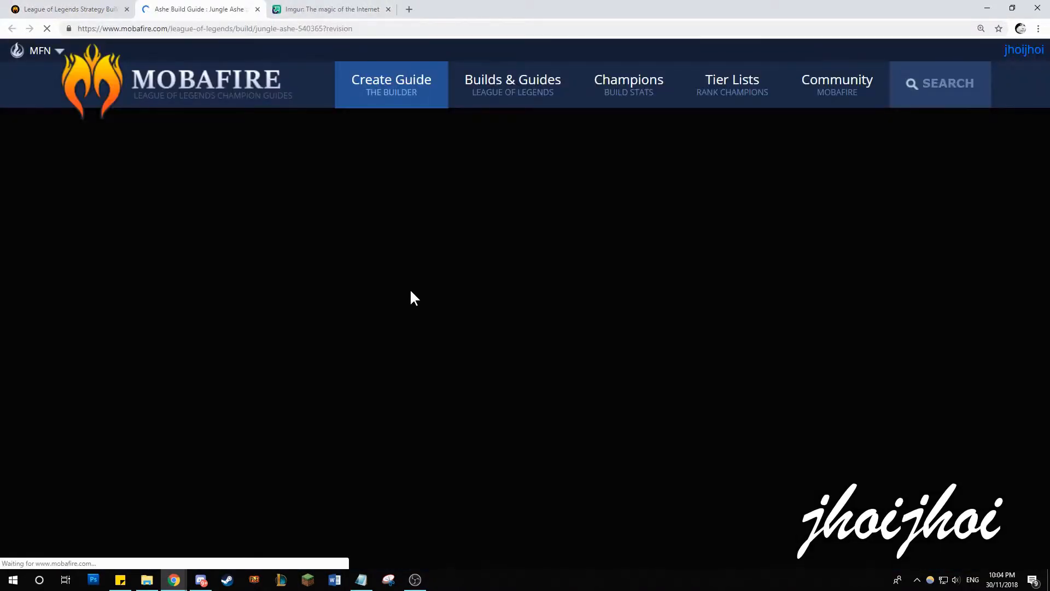
scroll(407, 300, "down", 2)
scroll(407, 300, "up", 1)
scroll(406, 307, "up", 1)
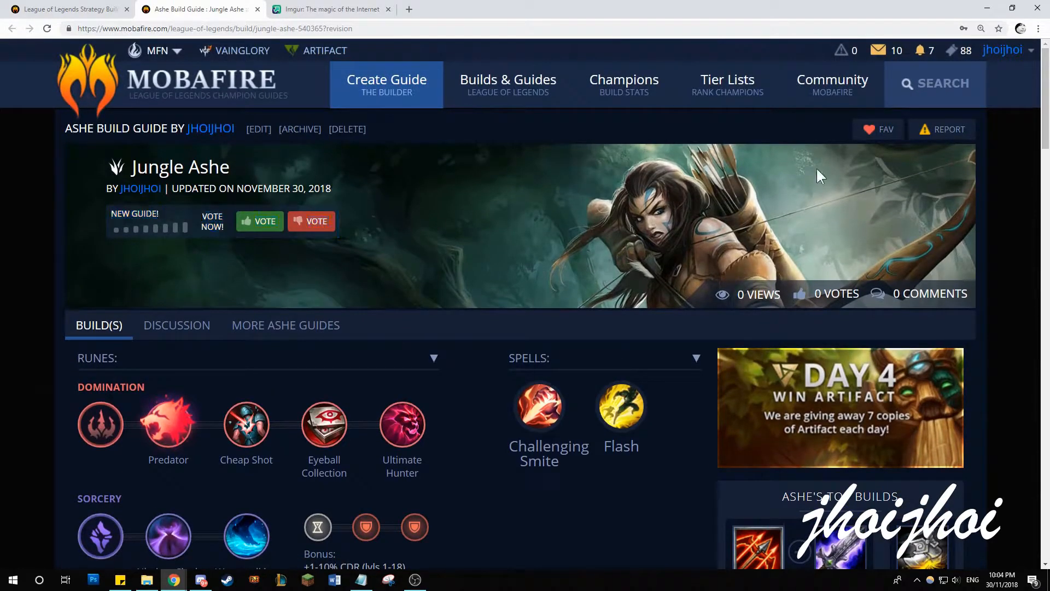
- Collapse and re-expand the Runes section of the previewed guide to check how it folds
left_click_drag(248, 167, 112, 167)
left_click(243, 360)
left_click(244, 359)
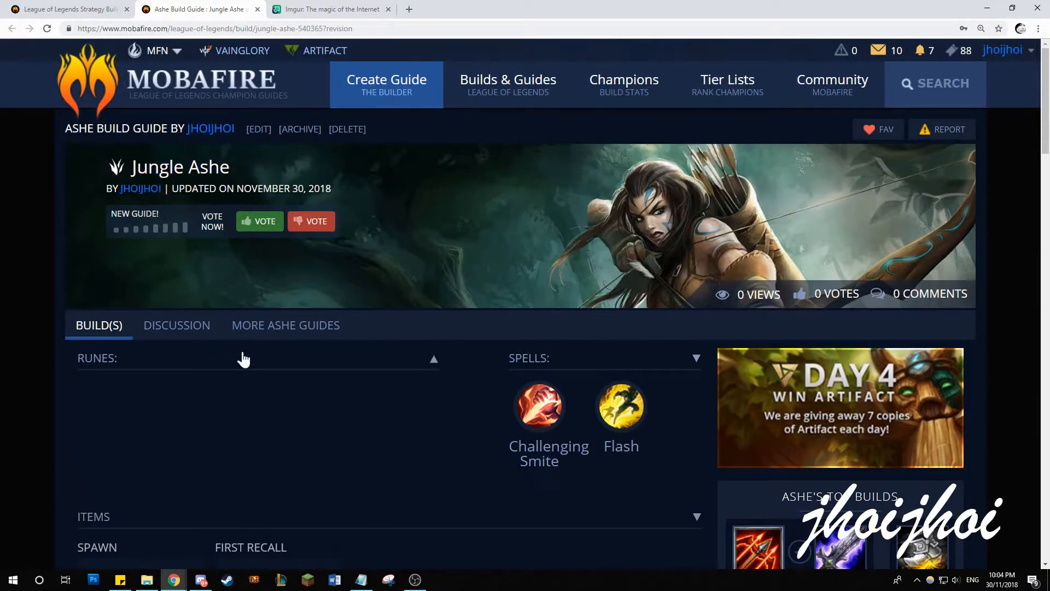
left_click(244, 360)
scroll(243, 358, "down", 2)
left_click(242, 253)
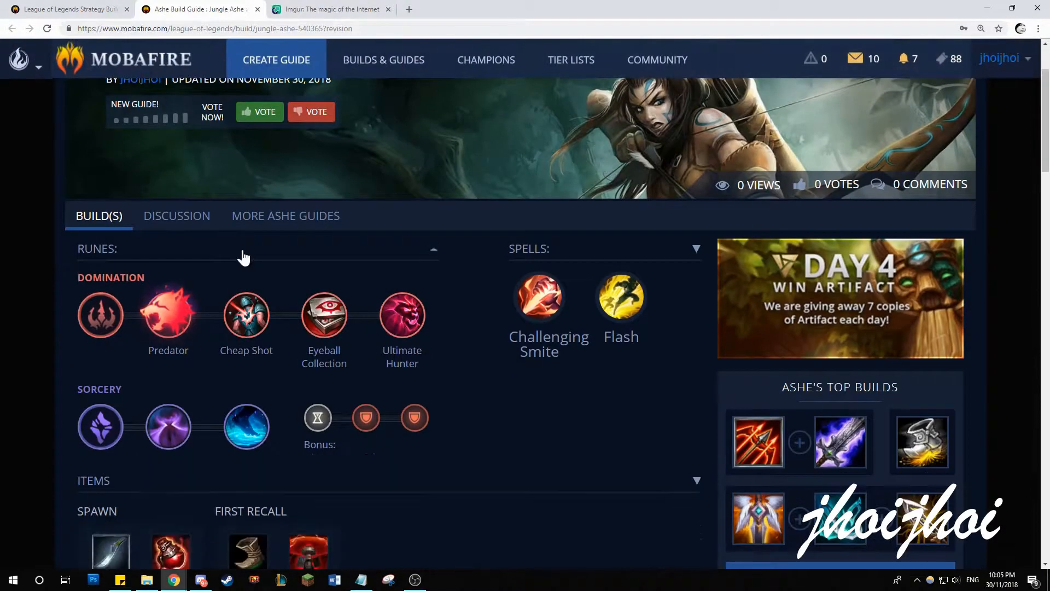
left_click(283, 256)
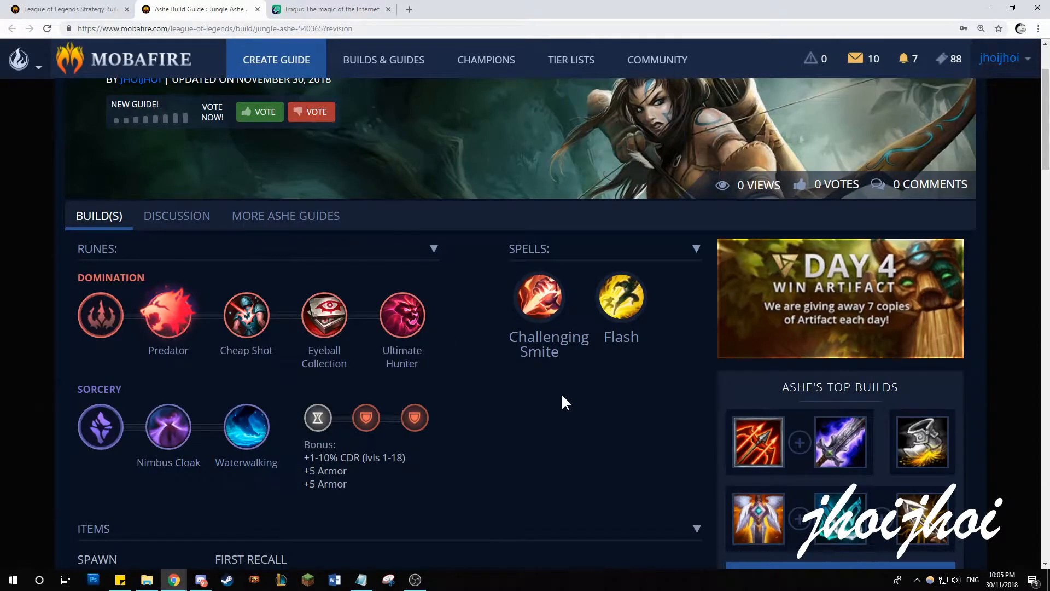
- Review the previewed guide's items, Final Build notes, ability order, threats and synergies, and chapters
scroll(563, 396, "down", 3)
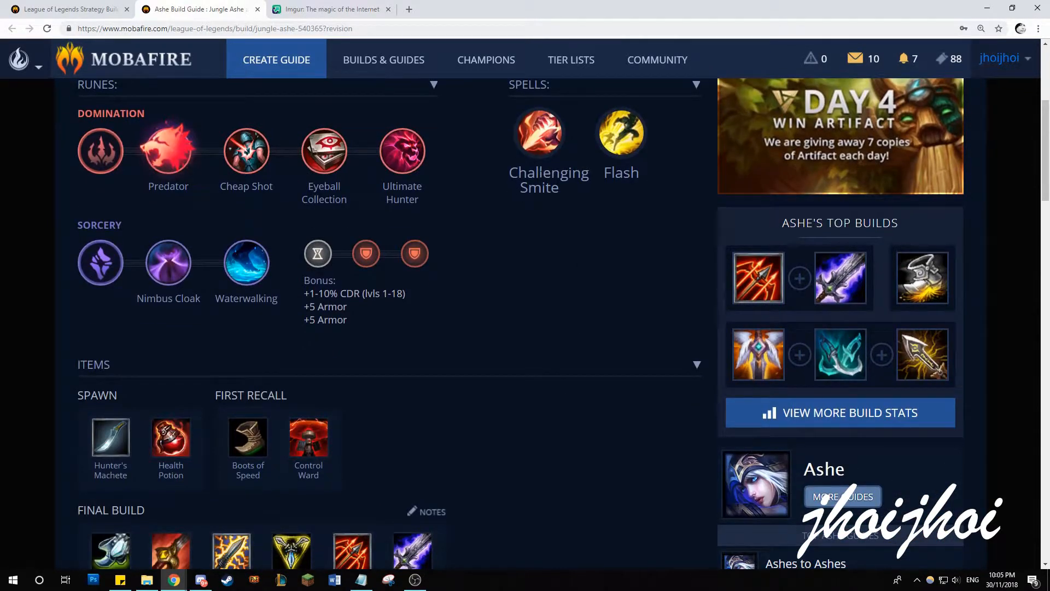
scroll(546, 289, "down", 2)
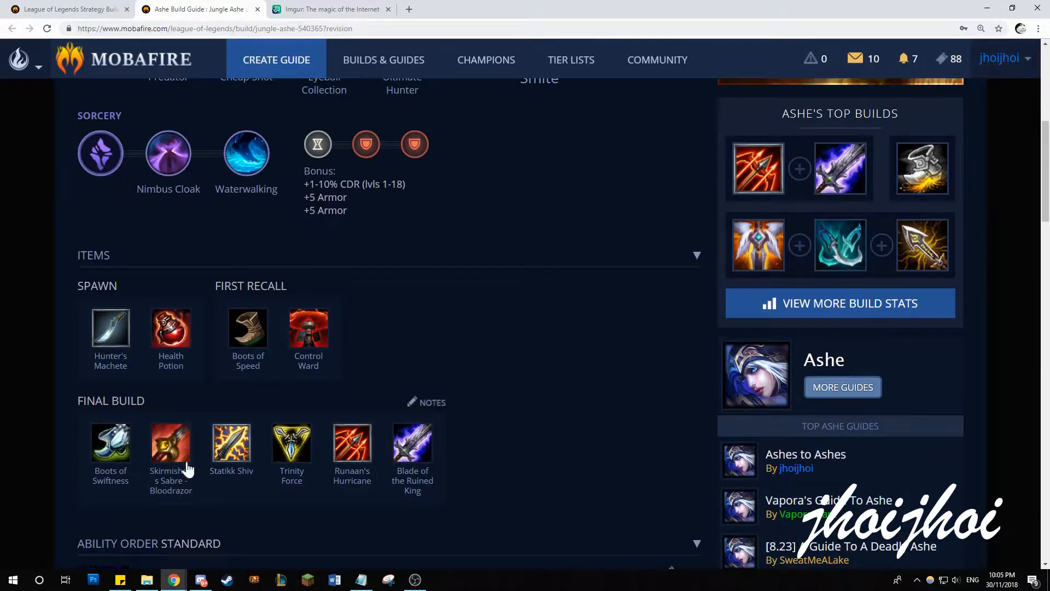
scroll(585, 358, "up", 4)
scroll(545, 452, "down", 4)
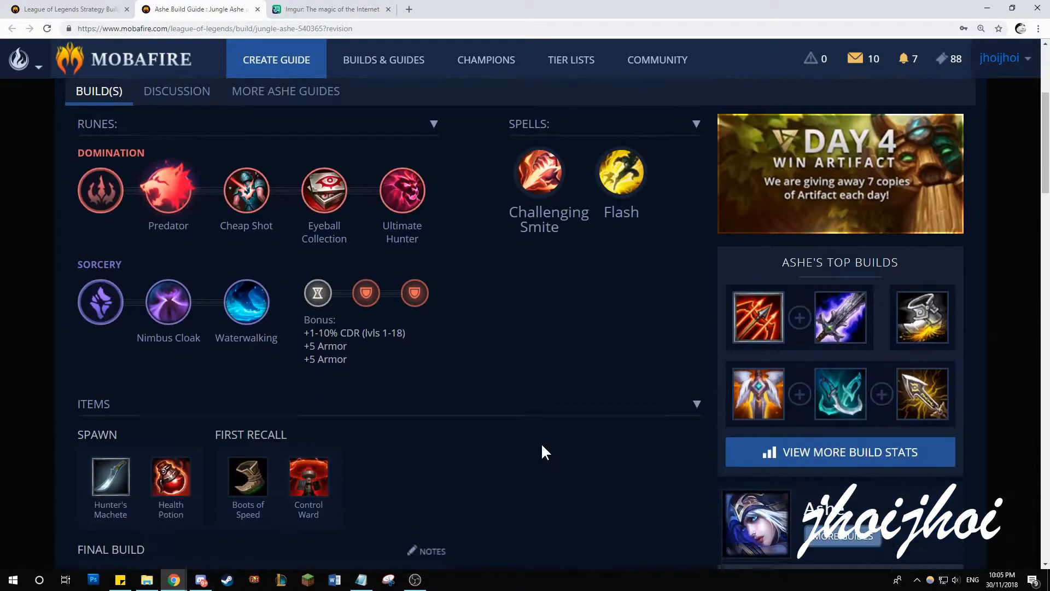
scroll(544, 451, "down", 3)
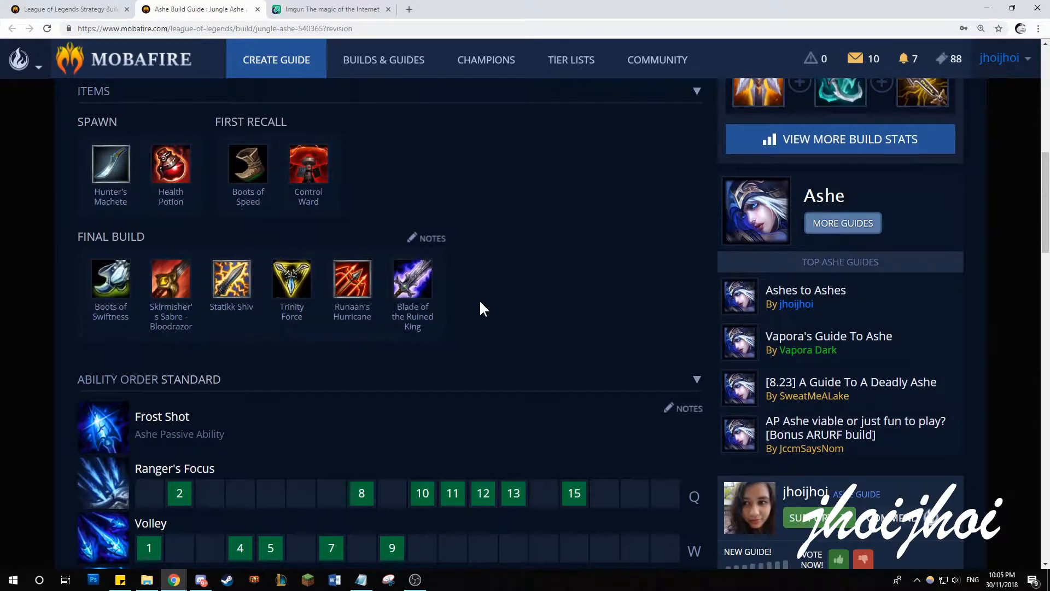
mouse_move(430, 246)
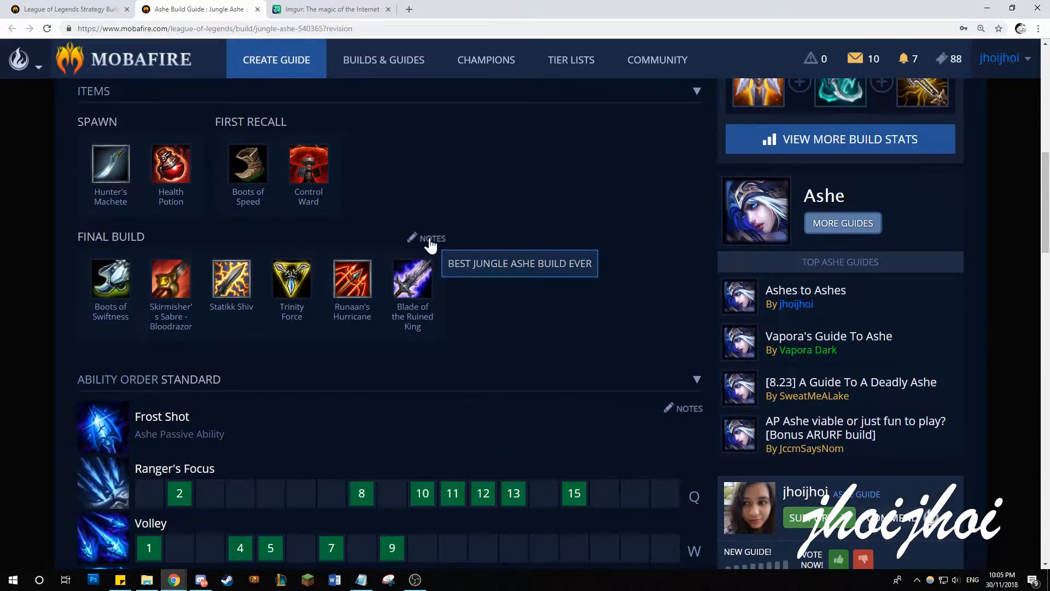
scroll(551, 229, "down", 3)
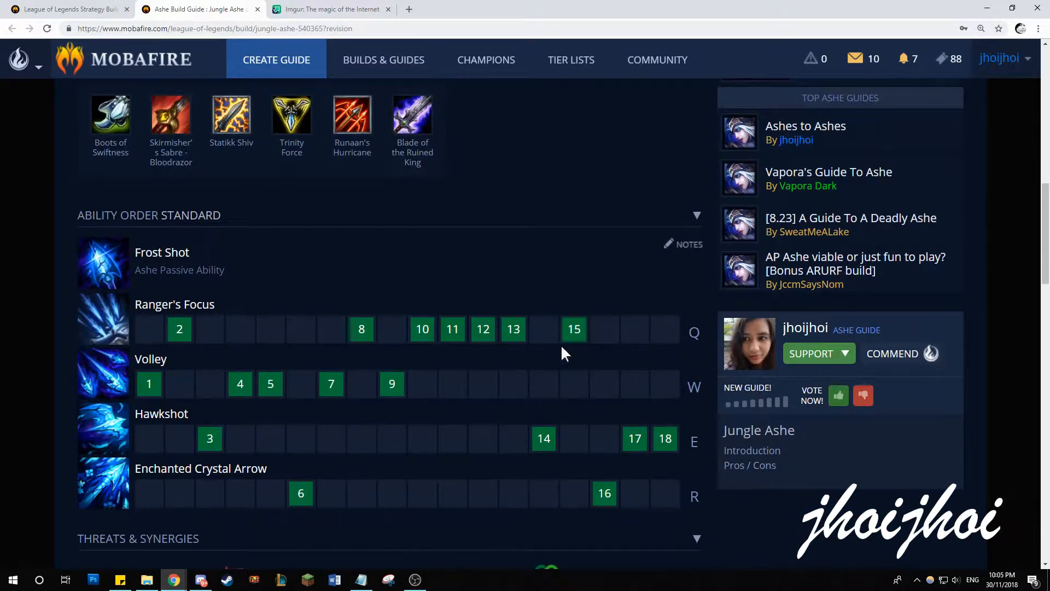
scroll(545, 251, "down", 5)
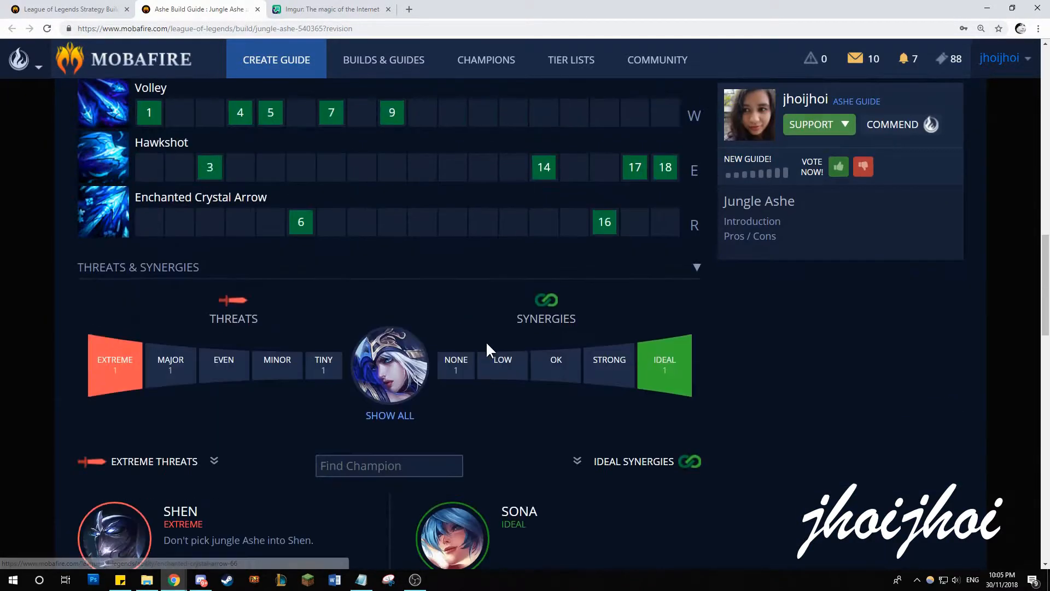
scroll(487, 348, "down", 2)
scroll(725, 465, "down", 1)
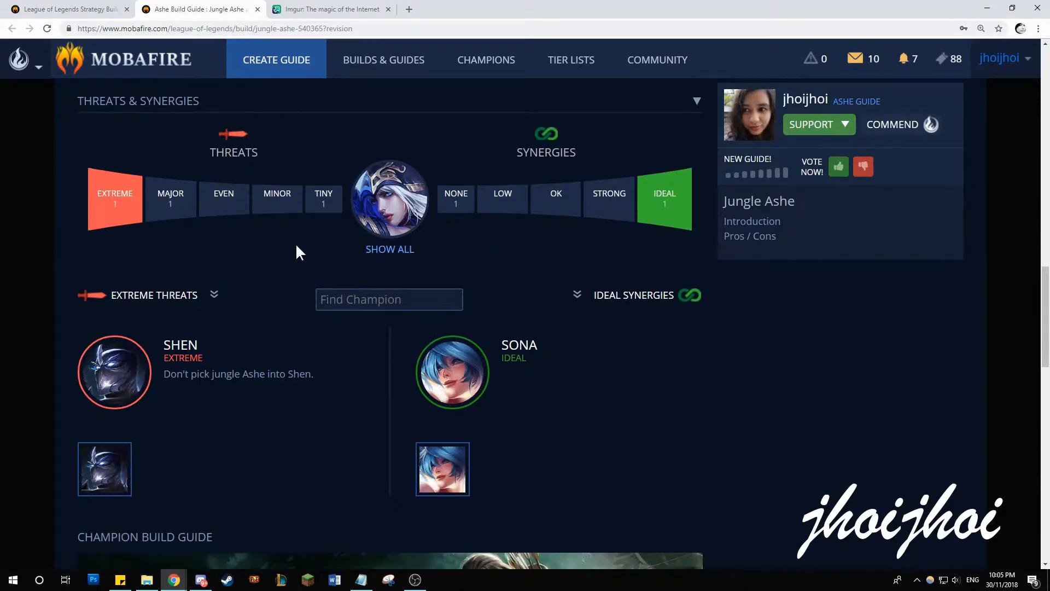
scroll(821, 387, "down", 8)
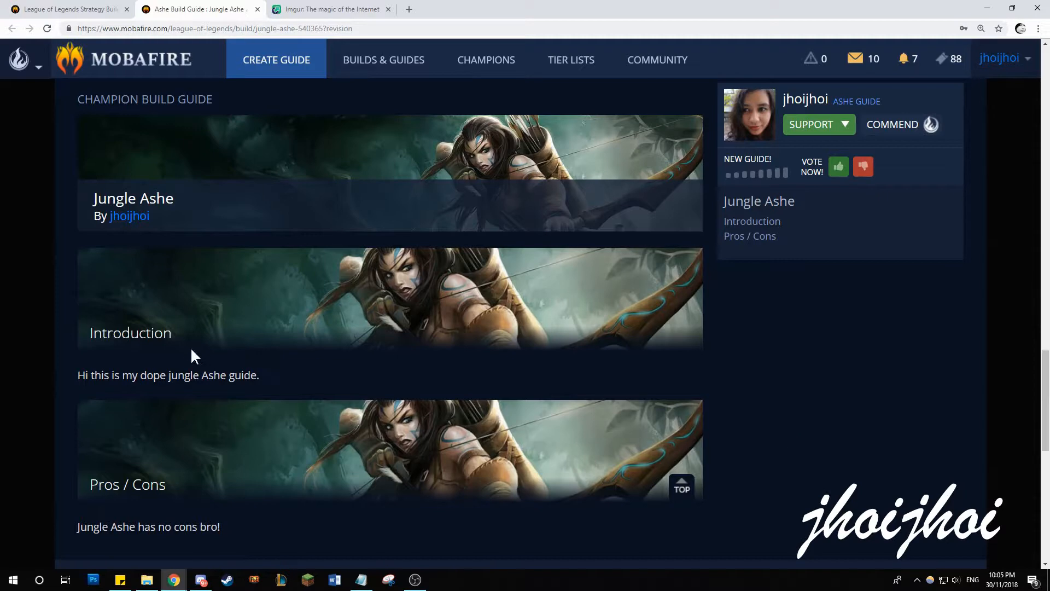
- Compare the Introduction chapter's title and header image URL in the editor with how they appear in the preview
left_click_drag(153, 333, 94, 334)
left_click(56, 6)
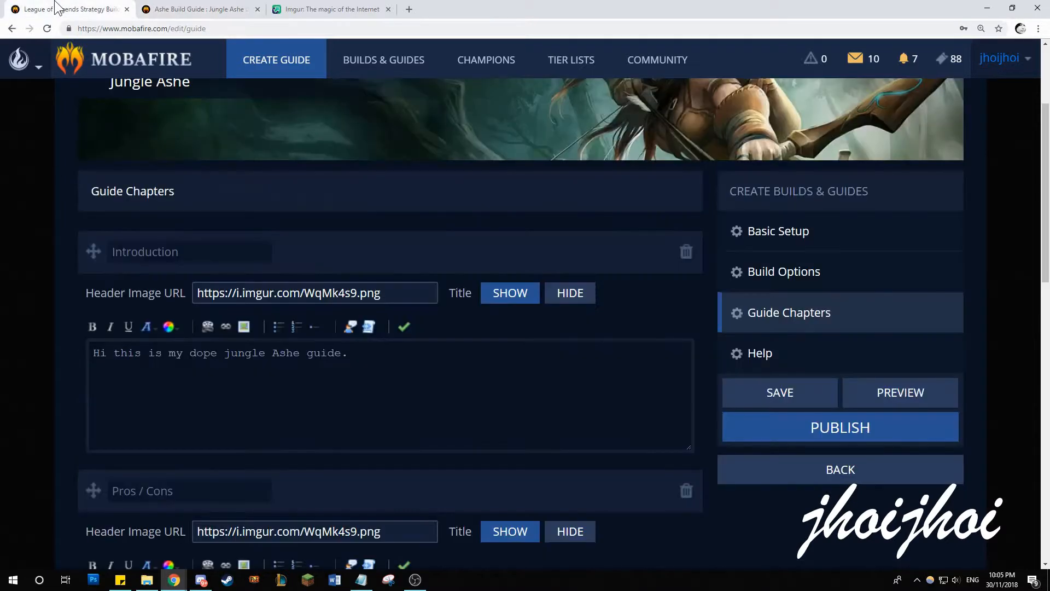
double_click(147, 252)
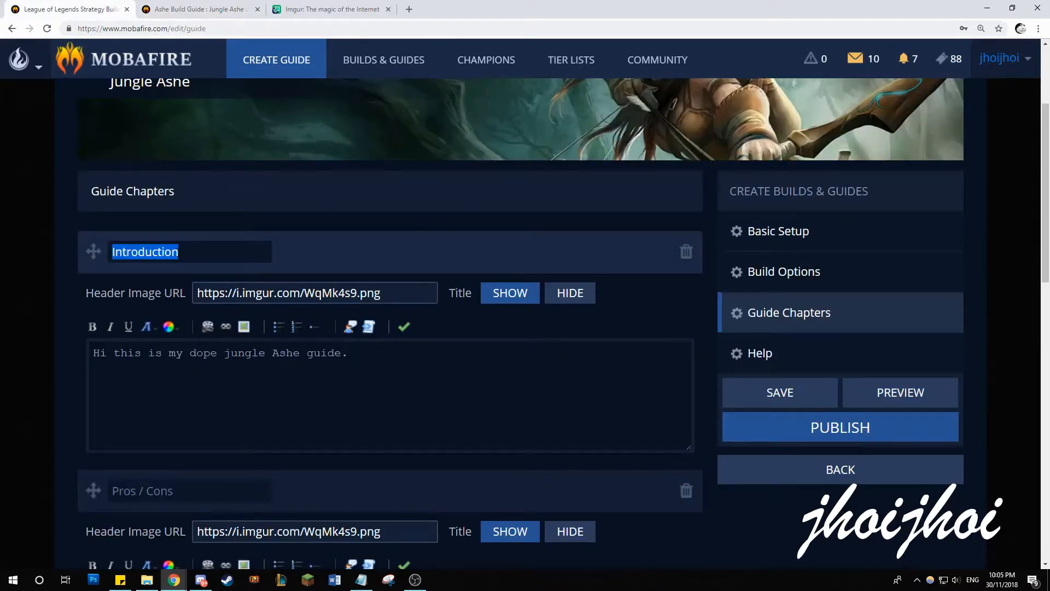
left_click(183, 9)
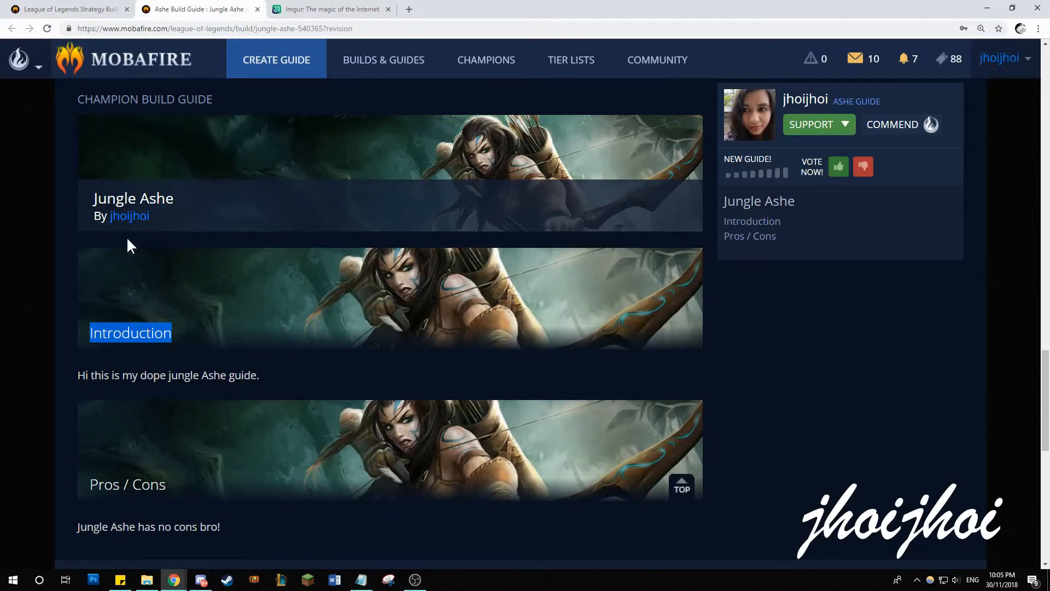
left_click(71, 9)
triple_click(331, 293)
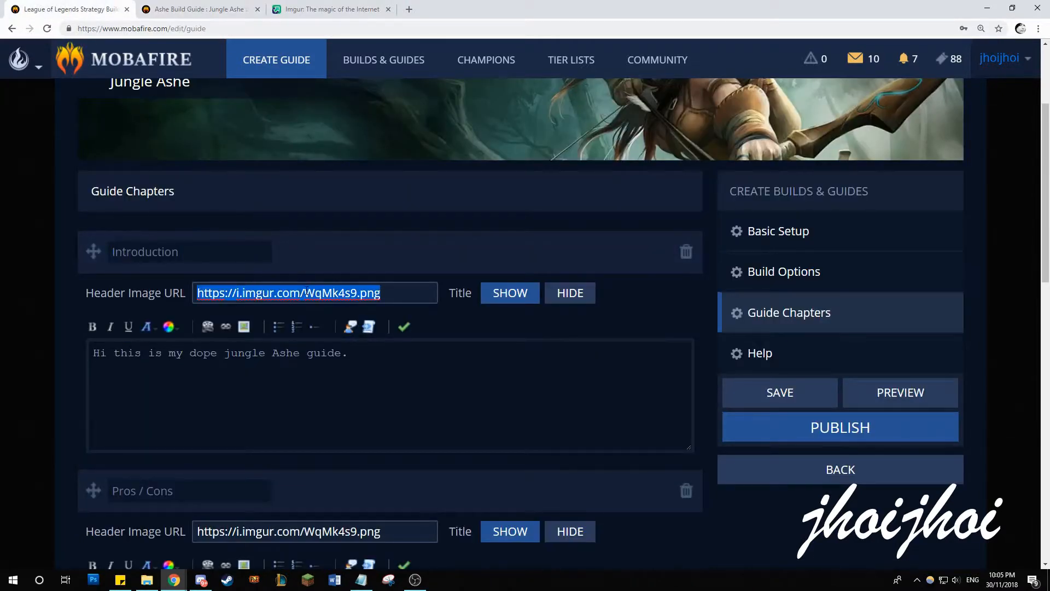
left_click(218, 9)
left_click_drag(239, 284, 405, 304)
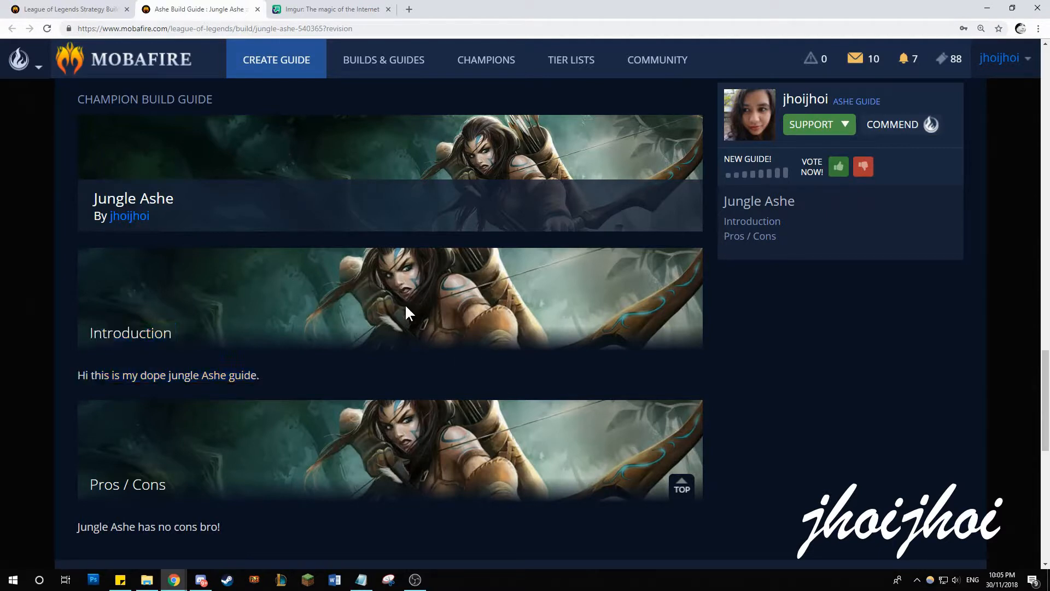
right_click(372, 281)
mouse_move(333, 283)
left_mouse_down()
mouse_move(481, 350)
mouse_move(434, 363)
mouse_move(335, 294)
left_mouse_up()
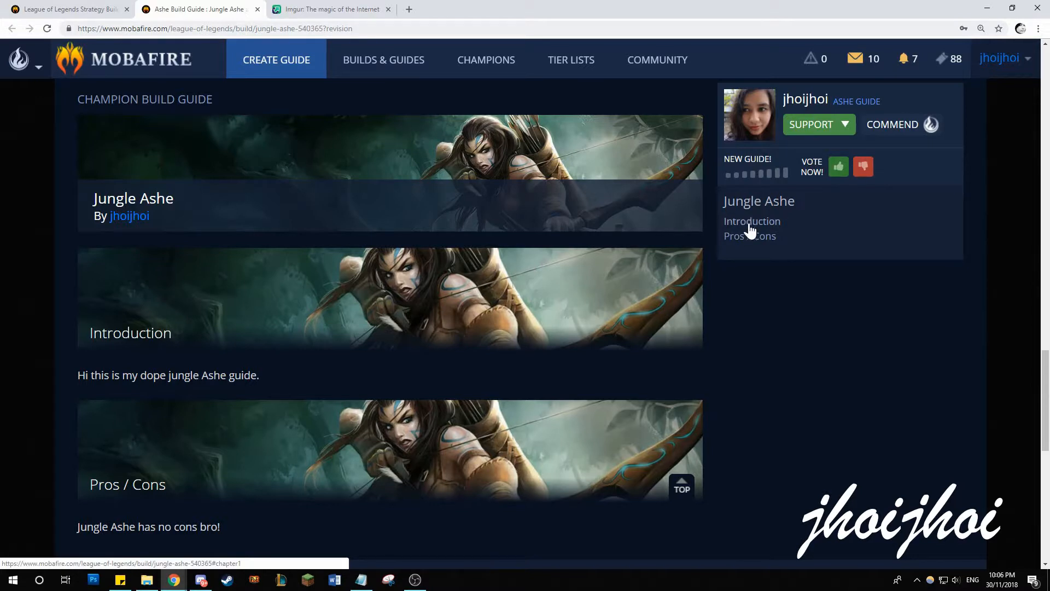
- Test the preview's navigation by jumping to the guide's top, the Pros / Cons chapter and the Introduction chapter
left_click(681, 483)
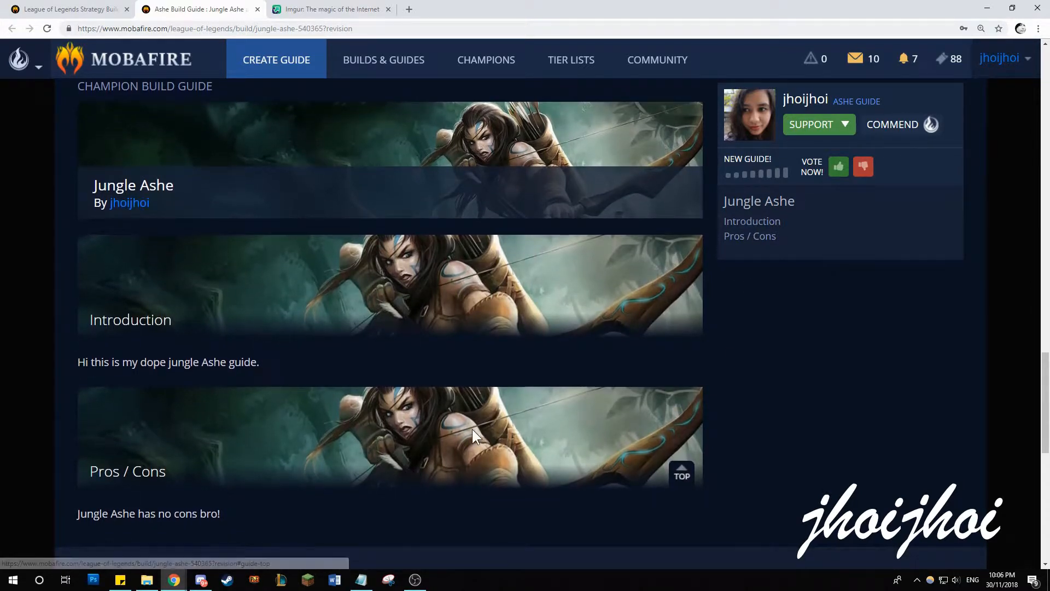
left_click(747, 240)
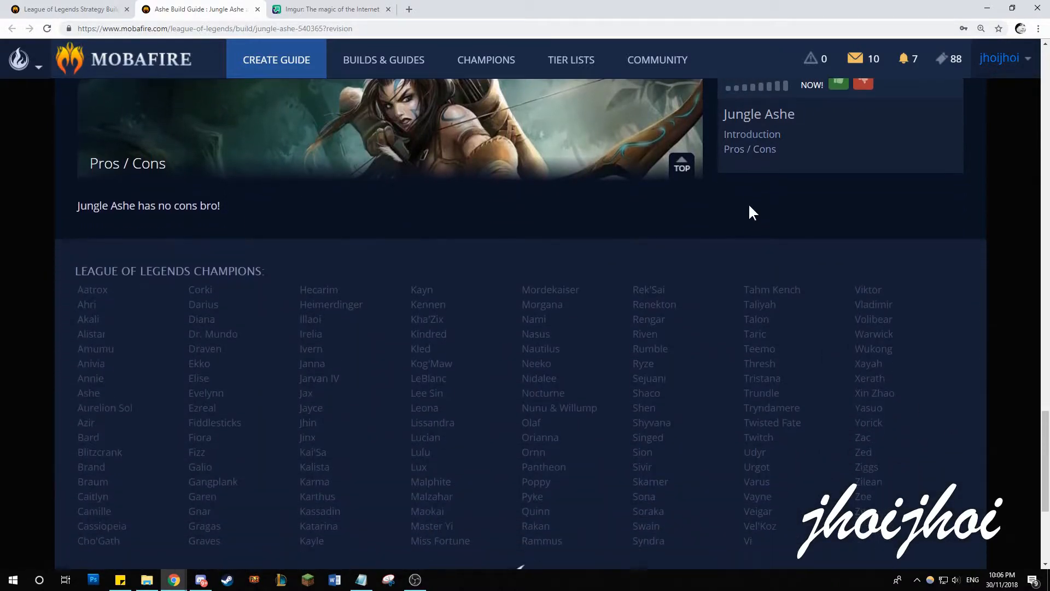
left_click(752, 137)
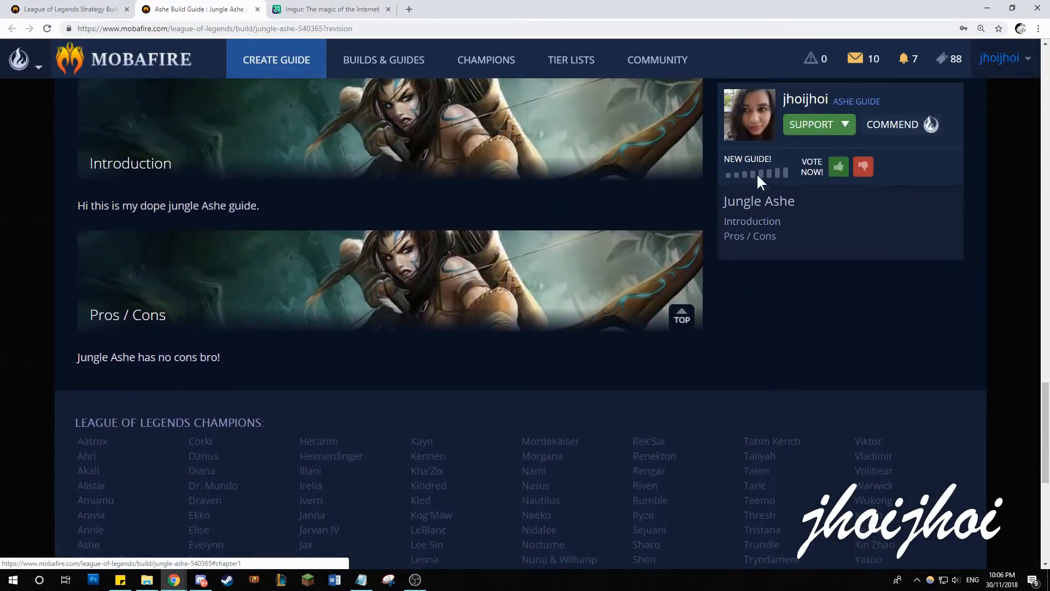
scroll(747, 306, "up", 2)
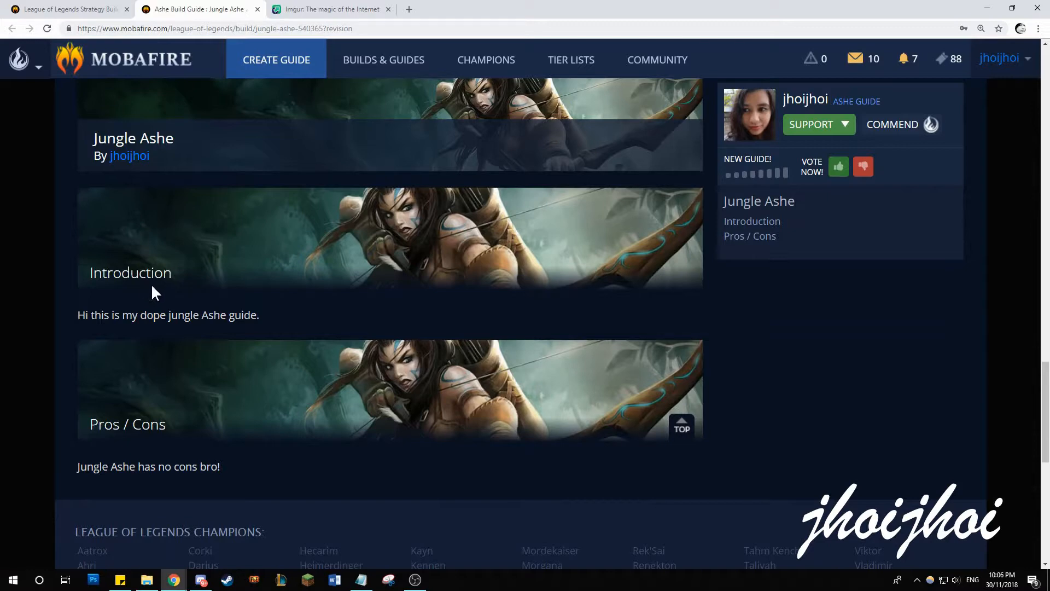
- Back in the guide editor, change Ashe to [[Ashe]] in the Introduction's text, check its BBCode preview and save the guide
left_click(26, 7)
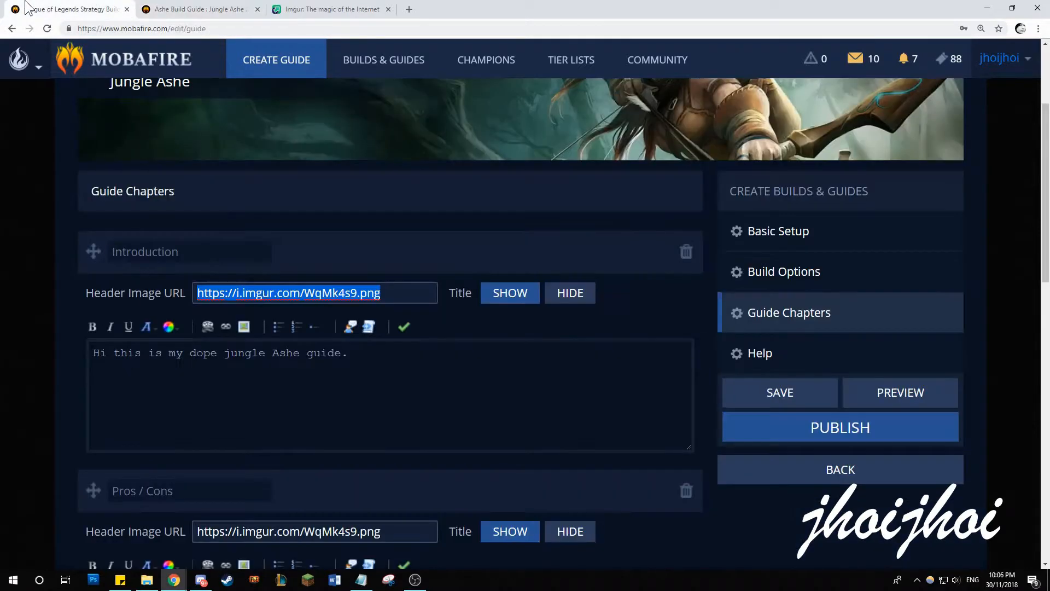
left_click(286, 353)
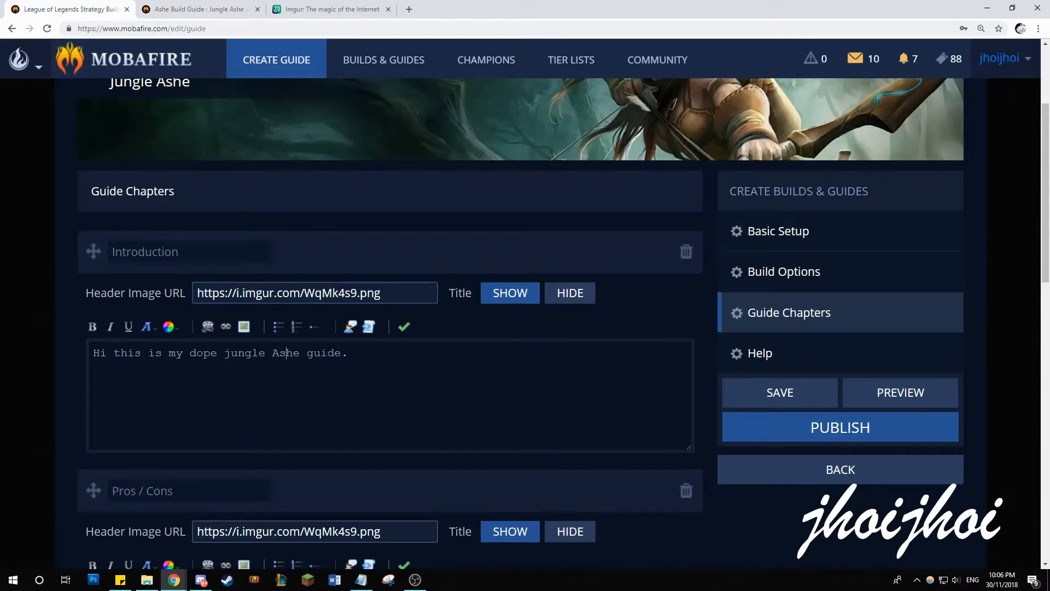
type("[[Ashe]]")
left_click(414, 325)
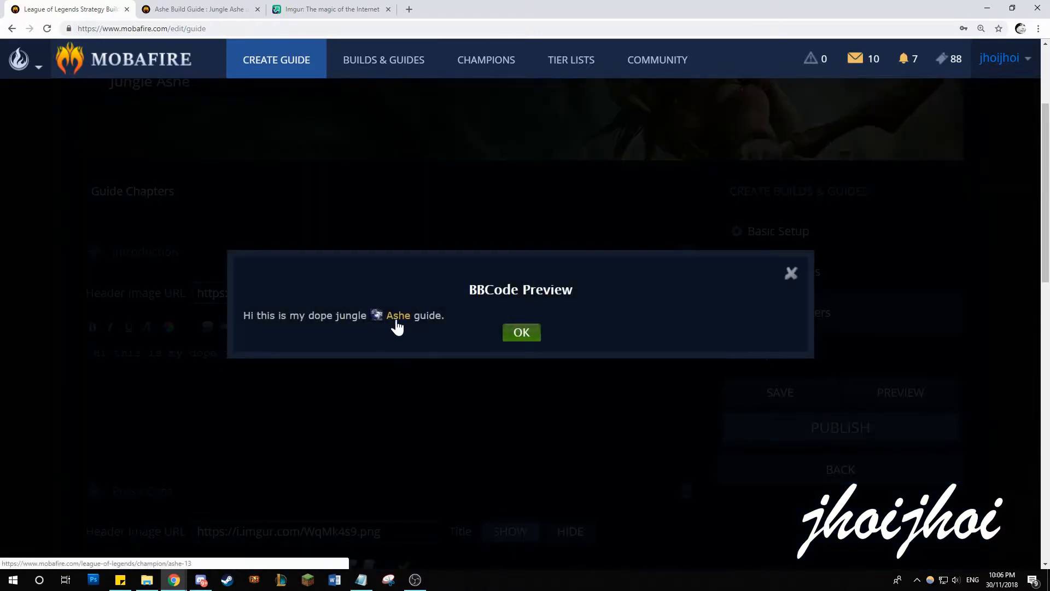
left_click(502, 332)
left_click(768, 394)
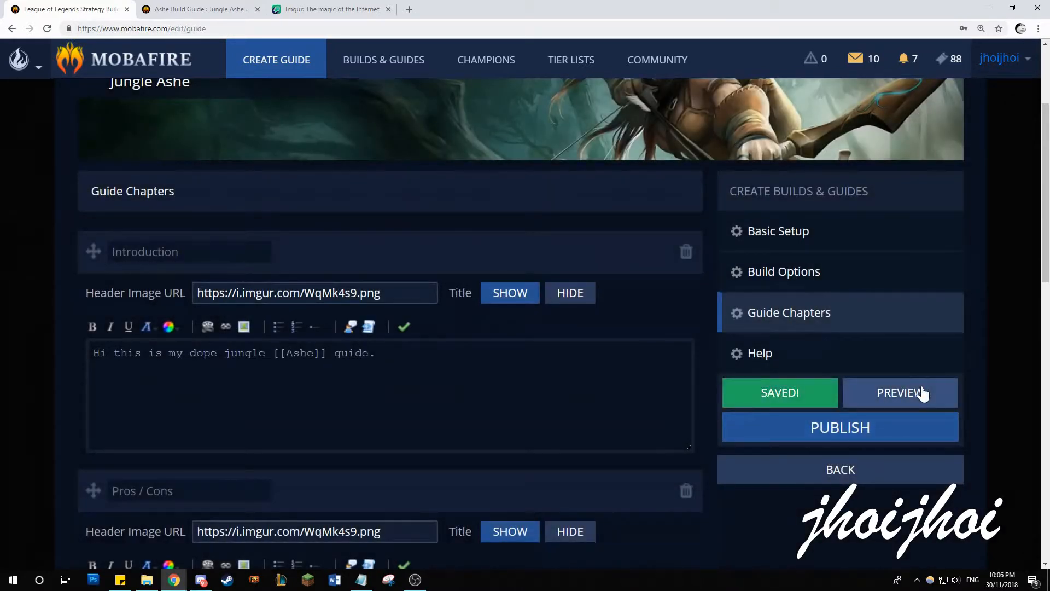
- Preview the guide again to check the Ashe link in the Introduction's text, then return to the editor
left_click(919, 394)
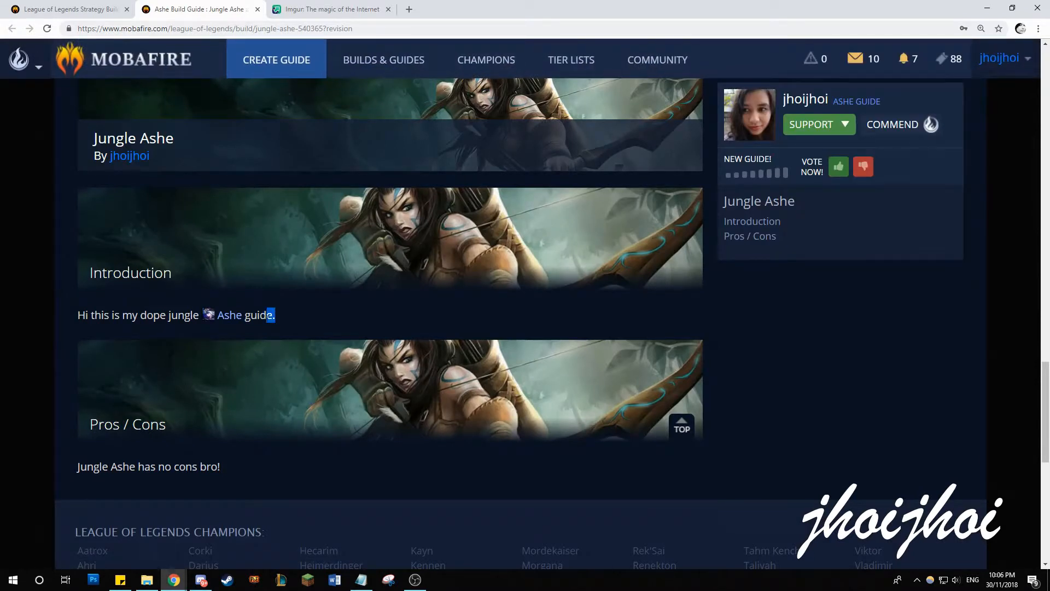
left_click_drag(200, 324, 169, 316)
left_click(272, 333)
left_click(23, 3)
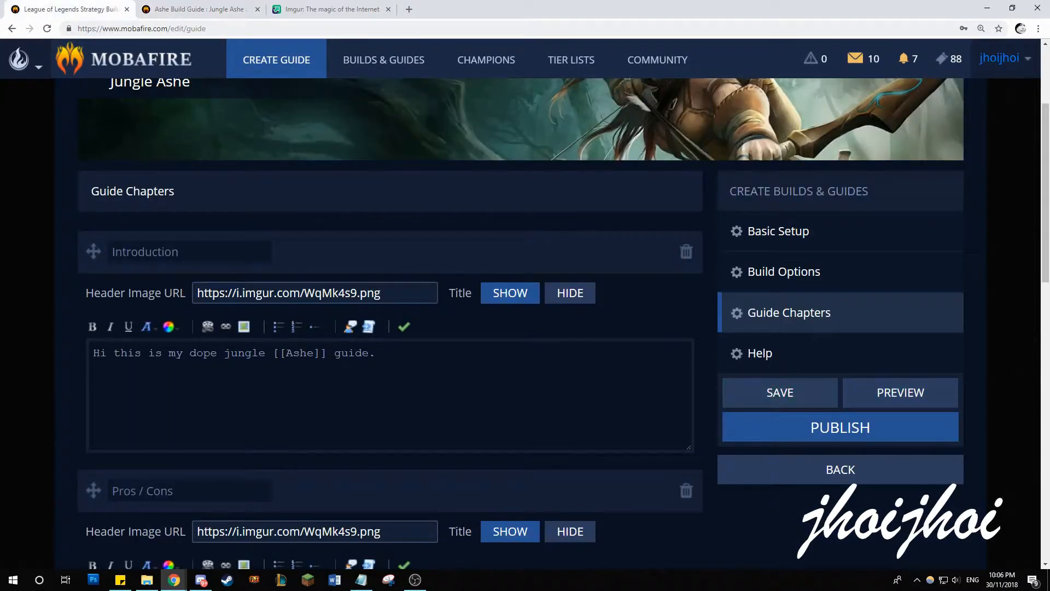
- Extend the Introduction's text with "featuring [[smite]] and [[trinity force]]" before the full stop
type("featuring")
type(" [[smite]] a")
type("nd ")
type("[[")
type("trinity force")
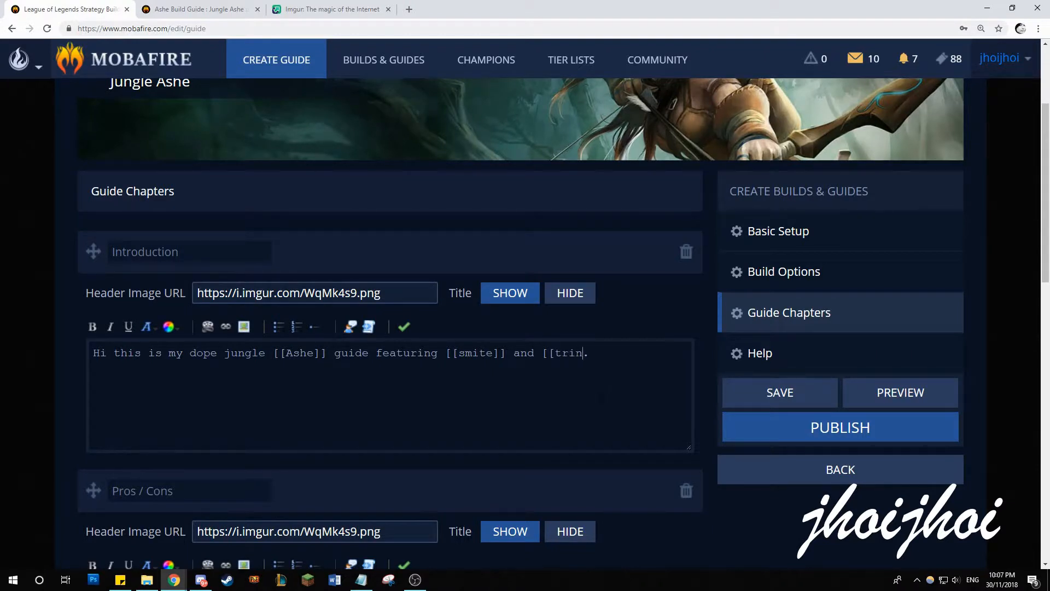
type("]]")
- Check the chosen runes in the preview and add "with [[predator]] as the main rune choice" to the Introduction's sentence
key("ctrl+Tab")
scroll(300, 265, "up", 15)
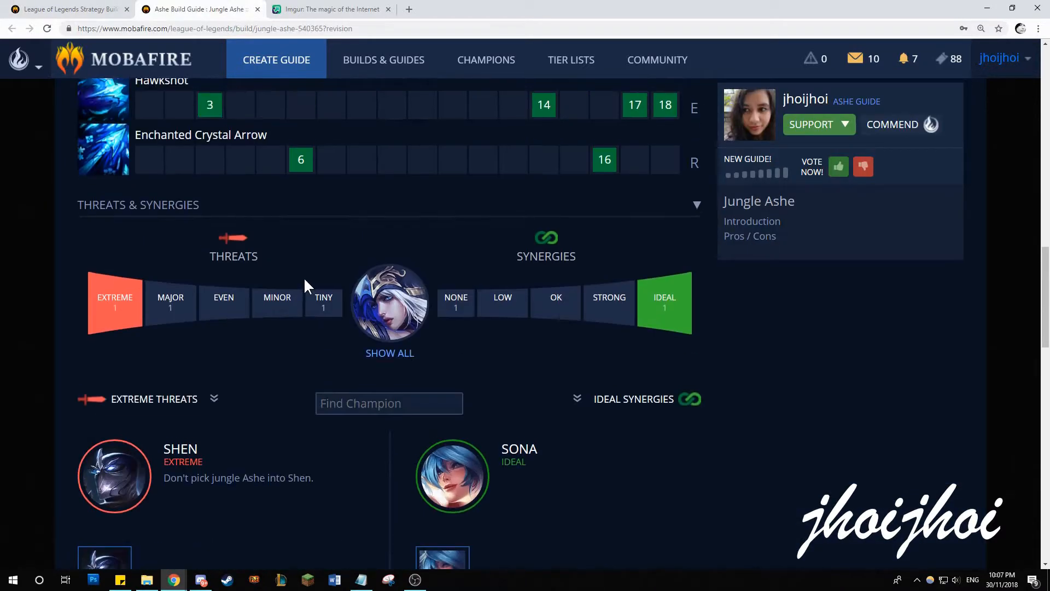
scroll(305, 283, "up", 10)
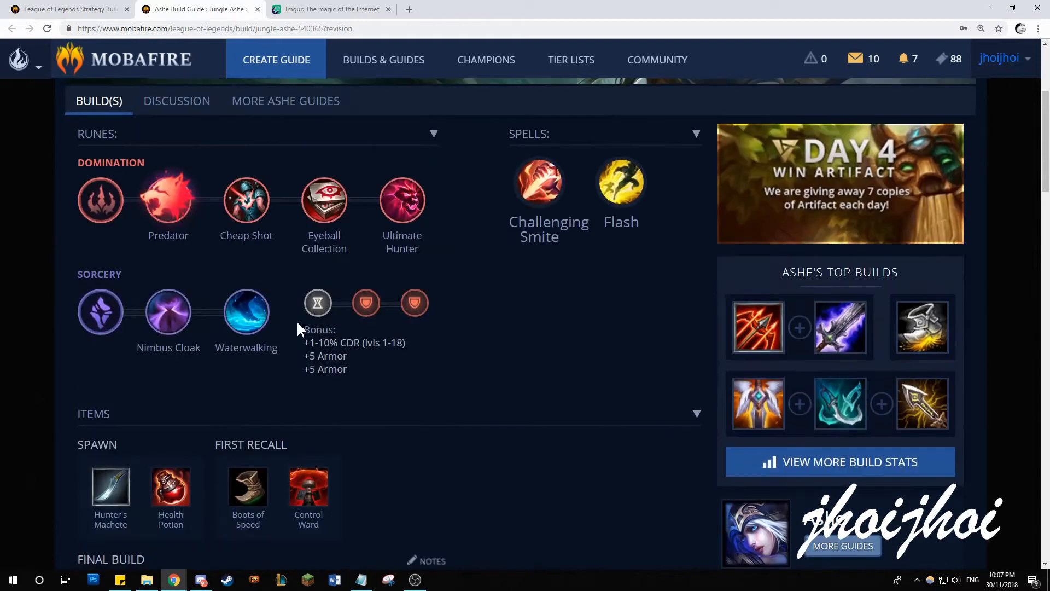
key("ctrl+shift+Tab")
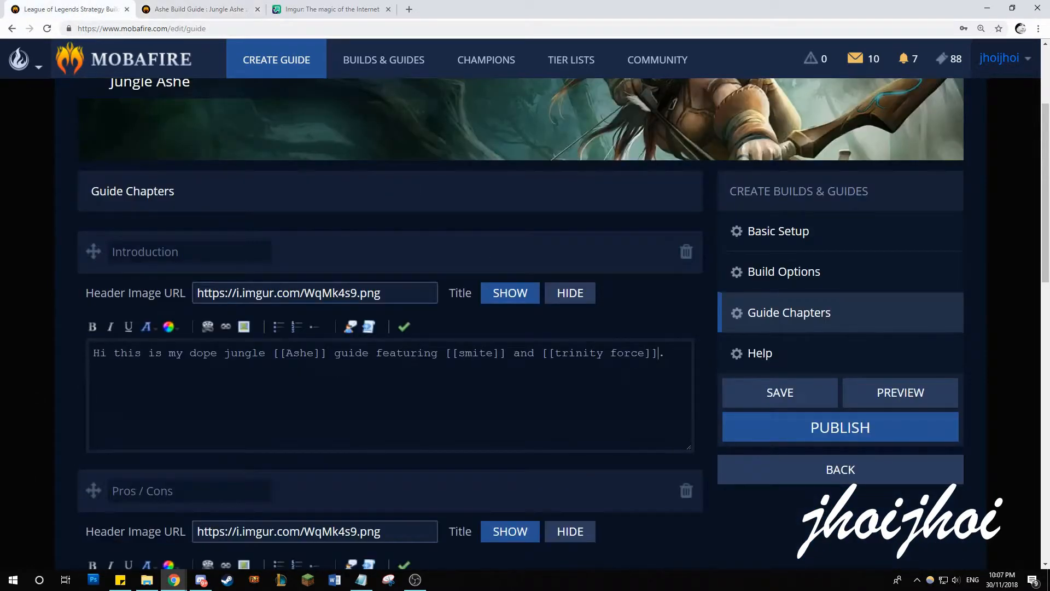
type("with [[predator]] as the main")
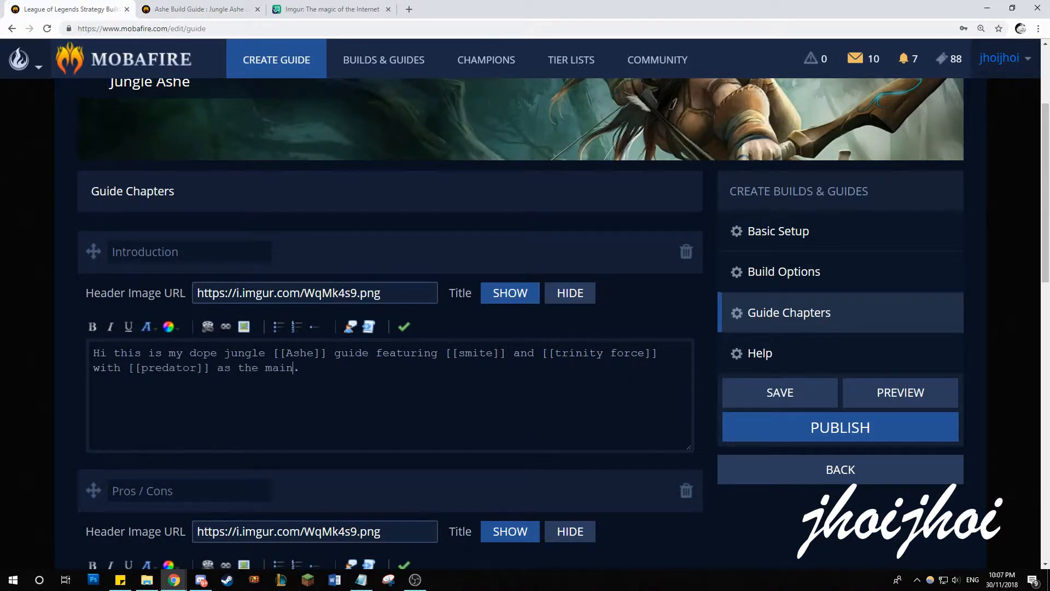
type(" rune choice")
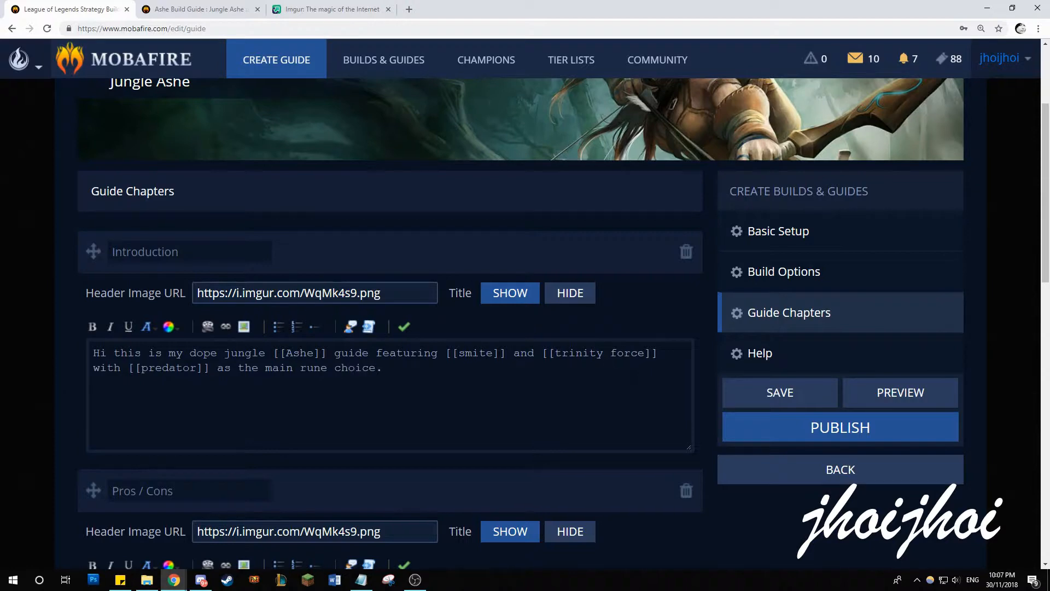
- Save the guide and preview it to check the Smite, Trinity Force and Predator links in the Introduction
left_click(753, 402)
left_click(904, 397)
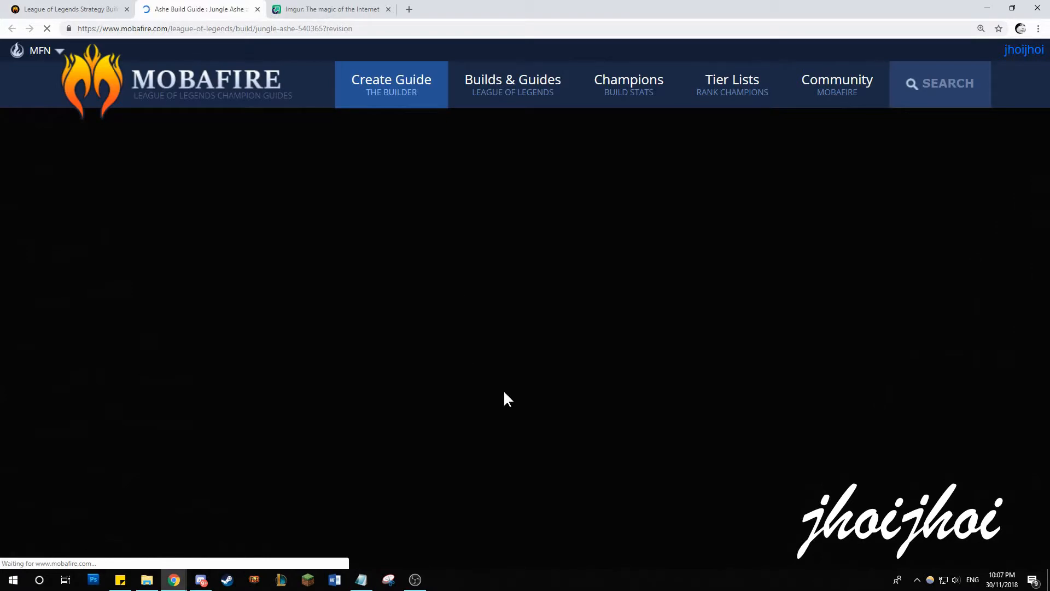
scroll(503, 399, "down", 20)
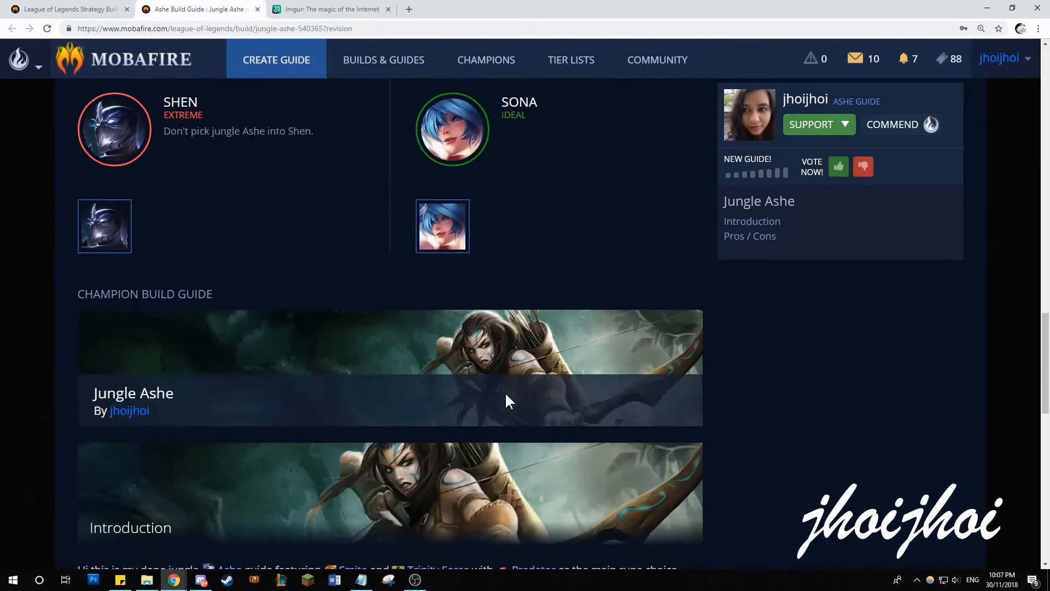
scroll(506, 393, "down", 8)
scroll(583, 337, "up", 3)
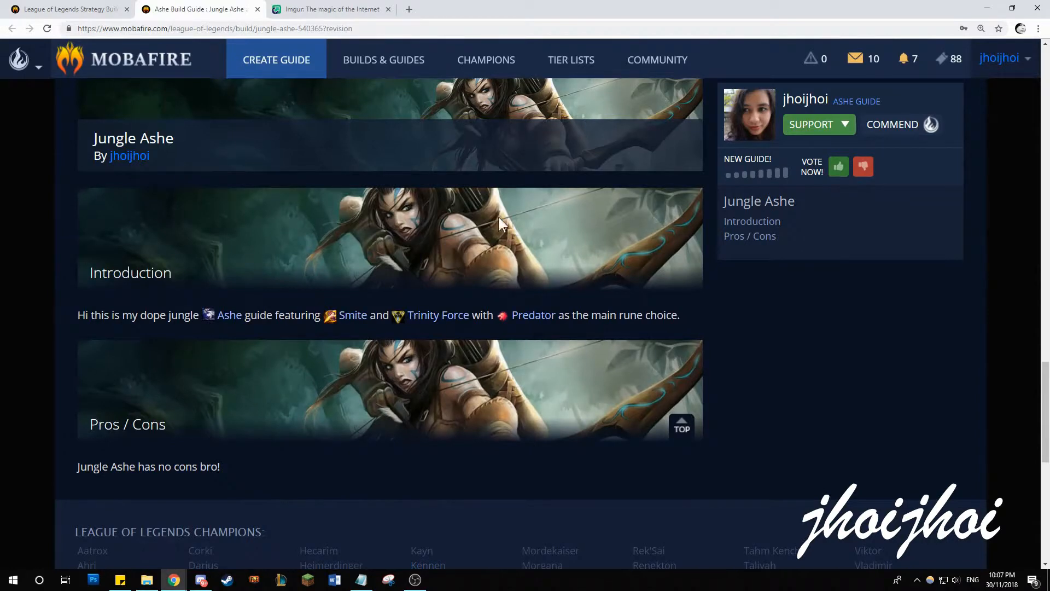
- In the guide editor, add [icon=ashe size=70] with a blank line above the Introduction's text and save the guide
left_click(90, 5)
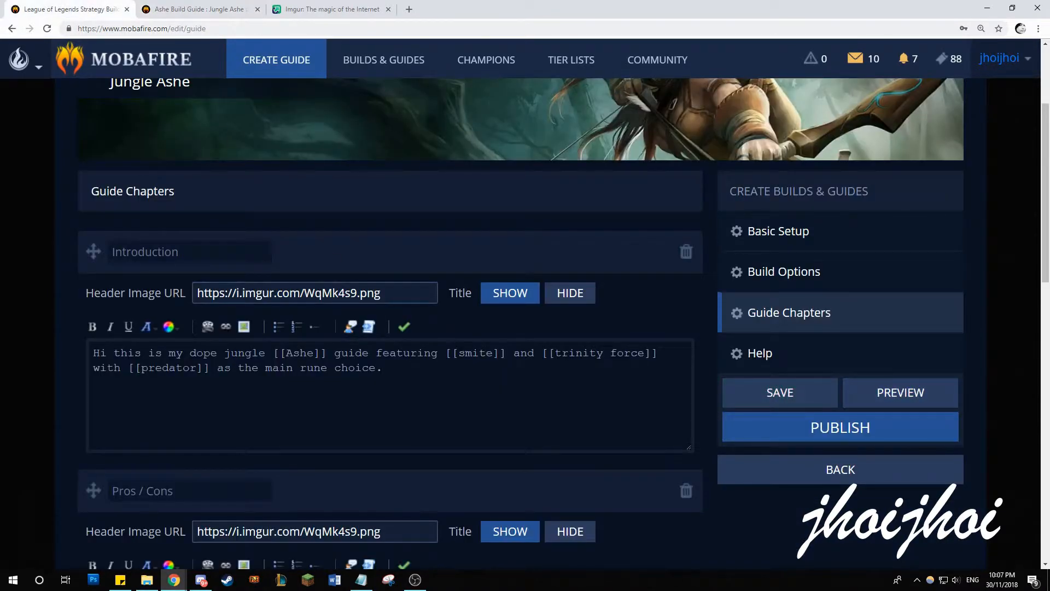
key("Return")
key("Return")
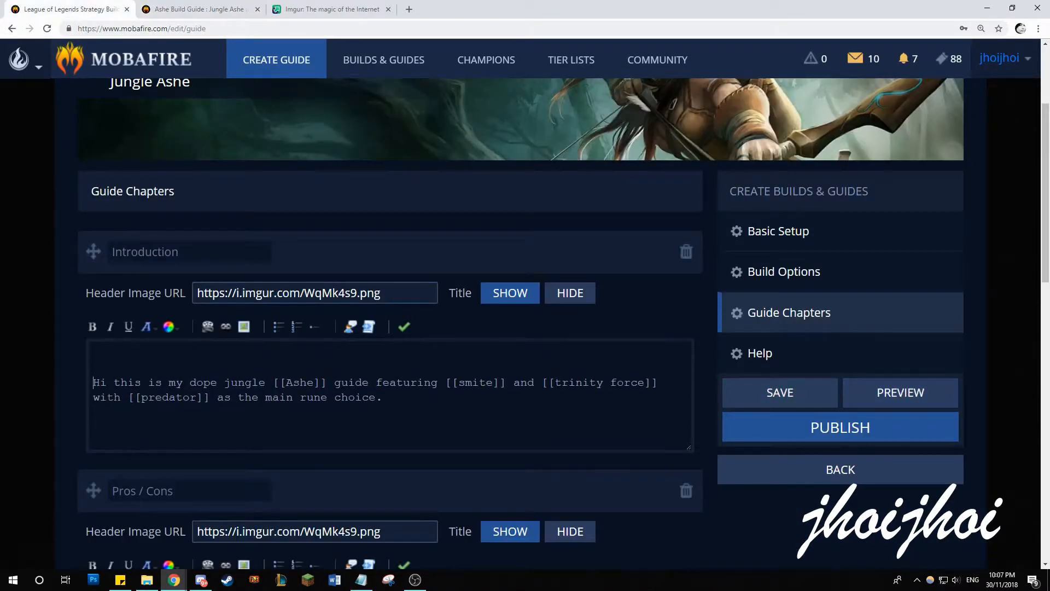
type("icon=ashe")
type("size=70")
key("shift+Down")
key("Right")
left_click(787, 392)
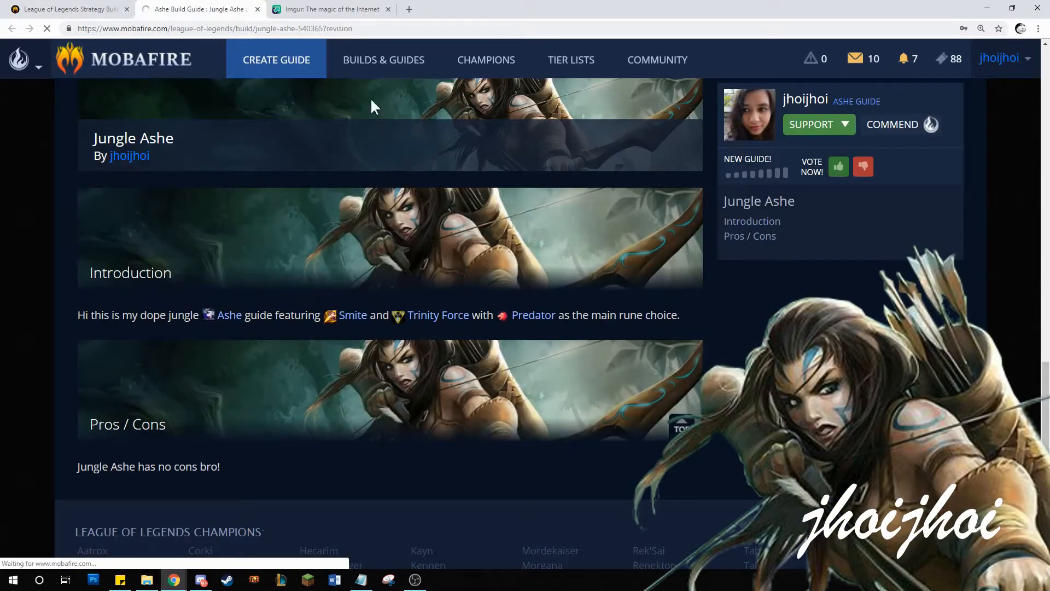
- Close the Imgur page and examine the Introduction's Ashe icon and the link tooltips in the refreshed preview
left_click(388, 10)
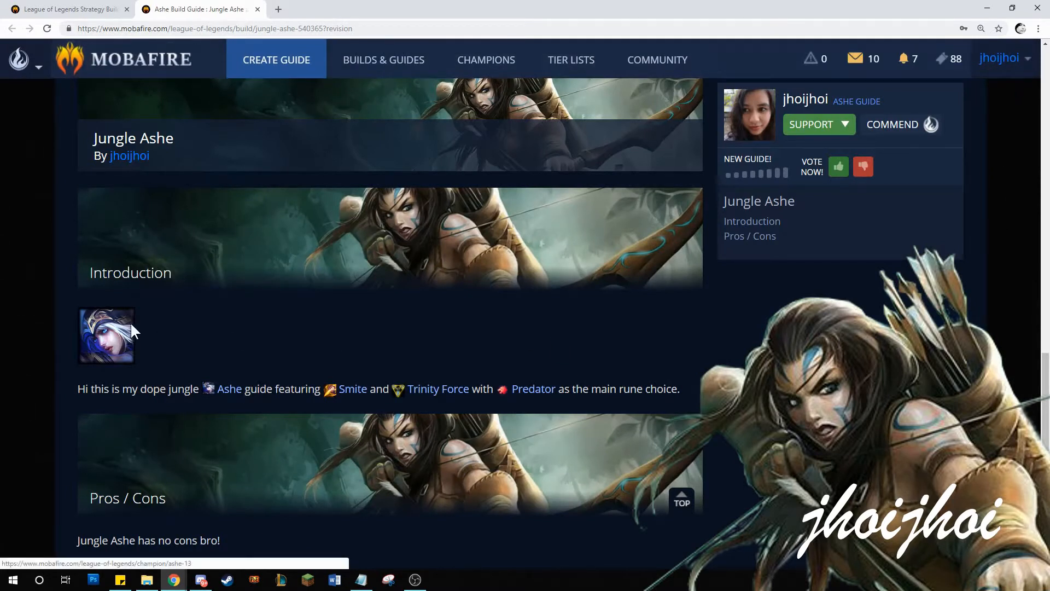
left_click_drag(142, 326, 73, 315)
left_click(208, 335)
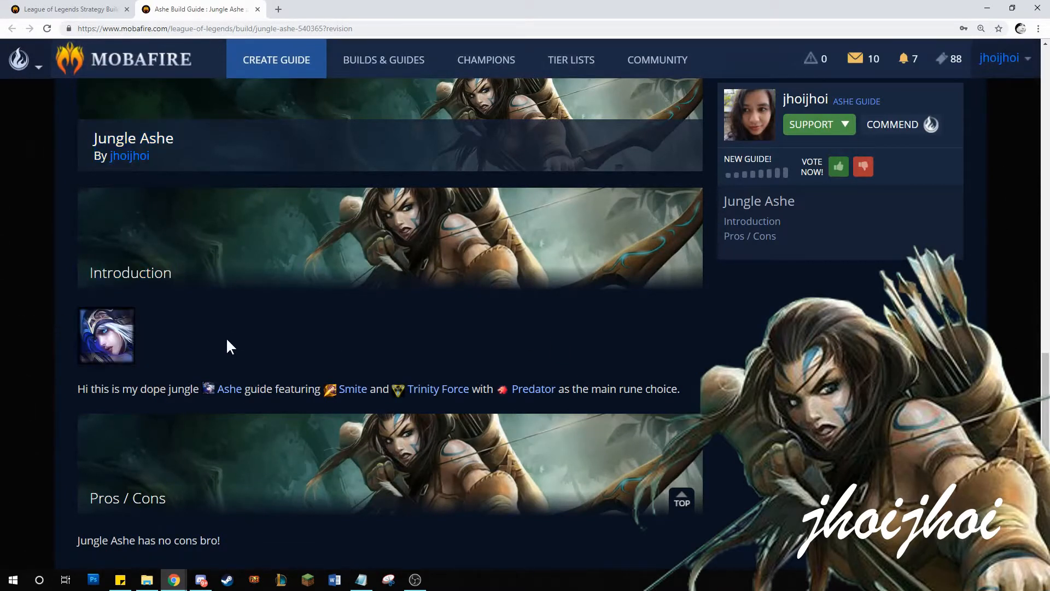
mouse_move(126, 342)
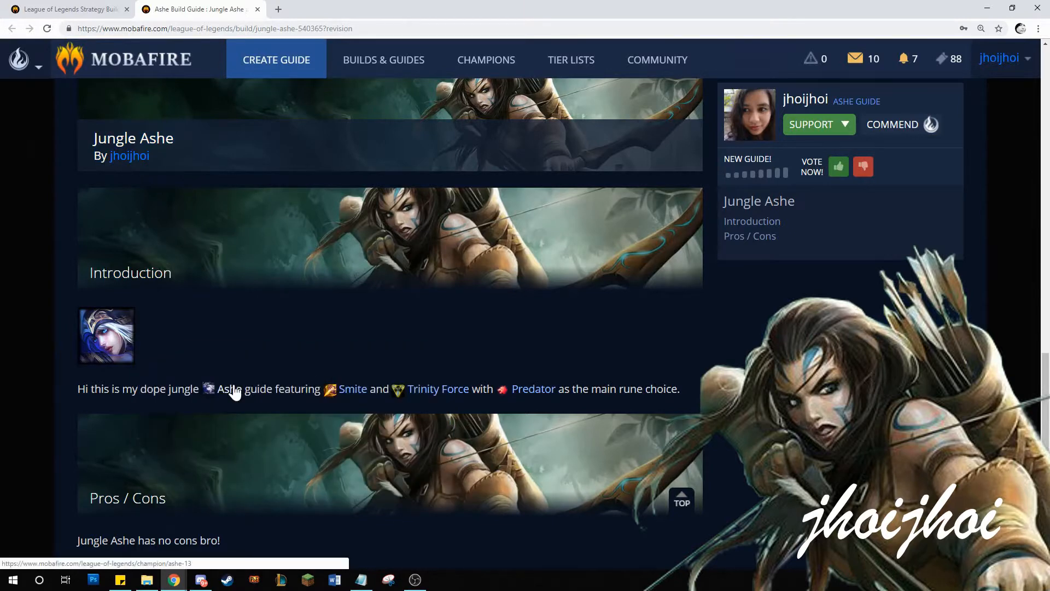
mouse_move(340, 392)
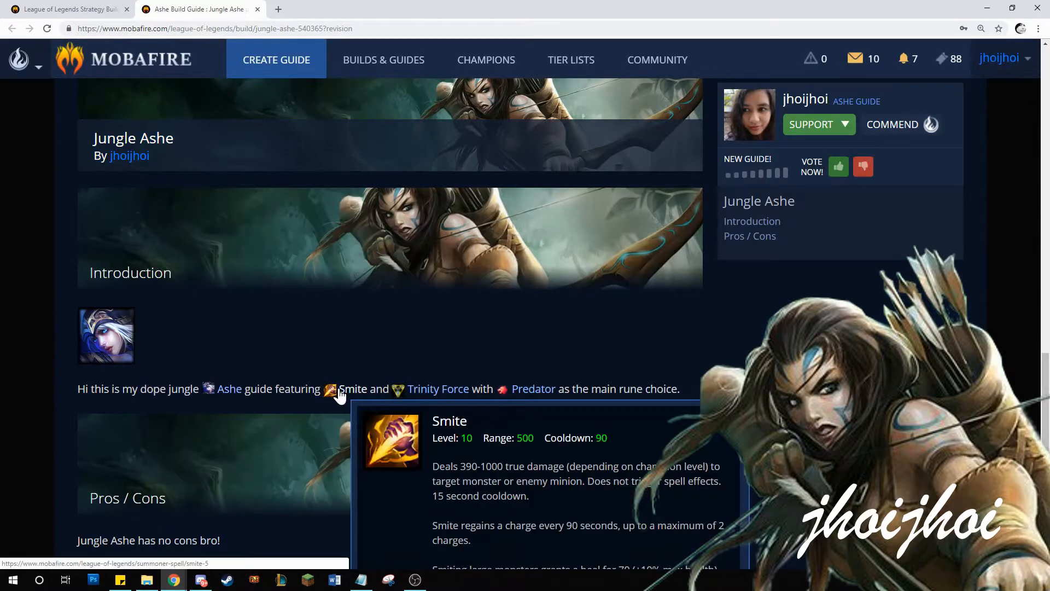
mouse_move(403, 392)
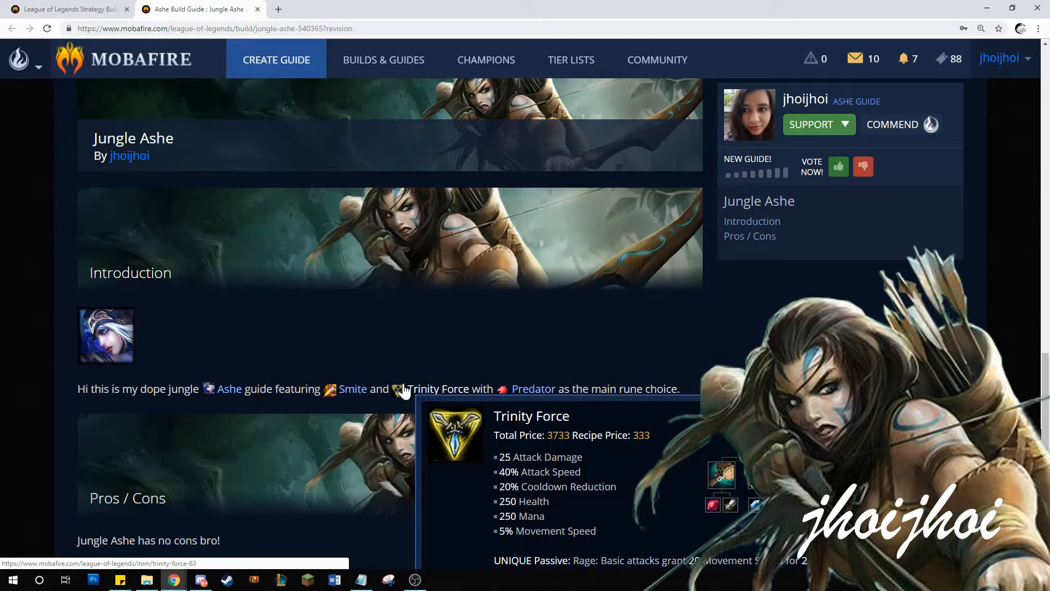
- Back in the guide editor, wrap the Ashe icon code in [center] tags and add another blank line below it
left_click(117, 10)
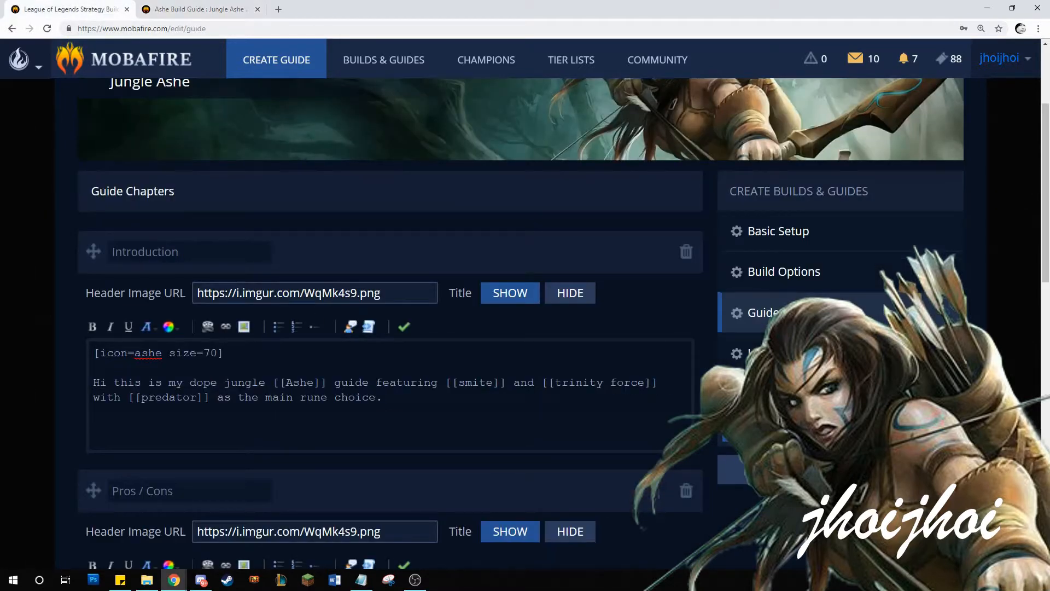
left_click(723, 546)
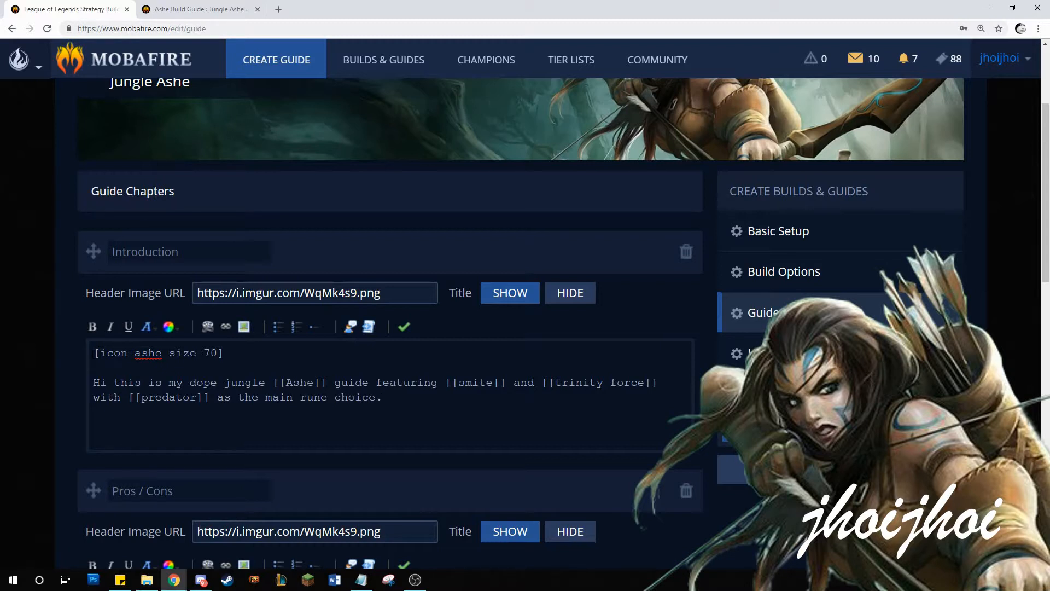
type("[center]")
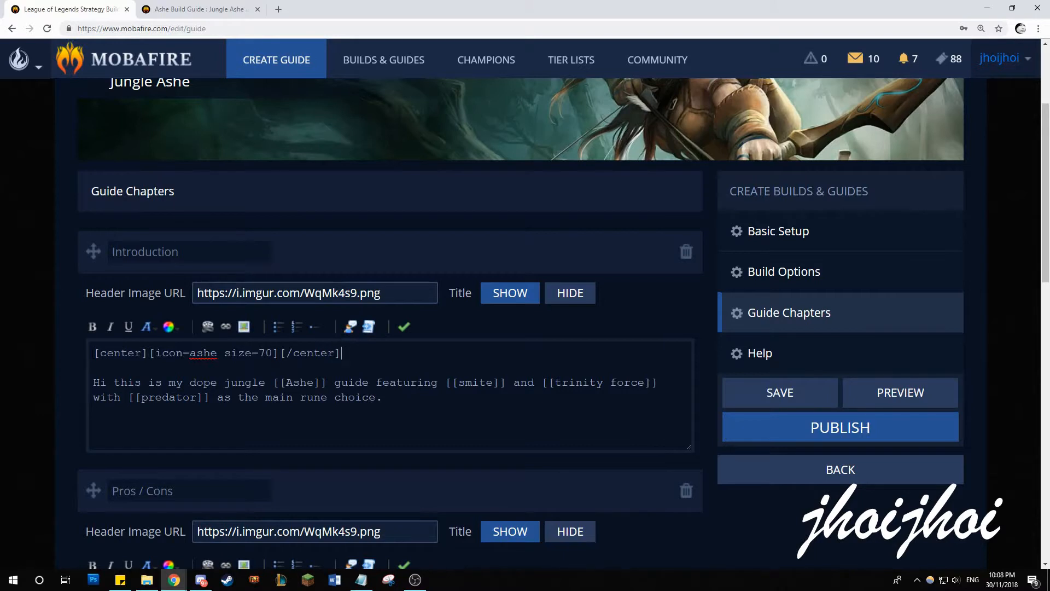
key("Return")
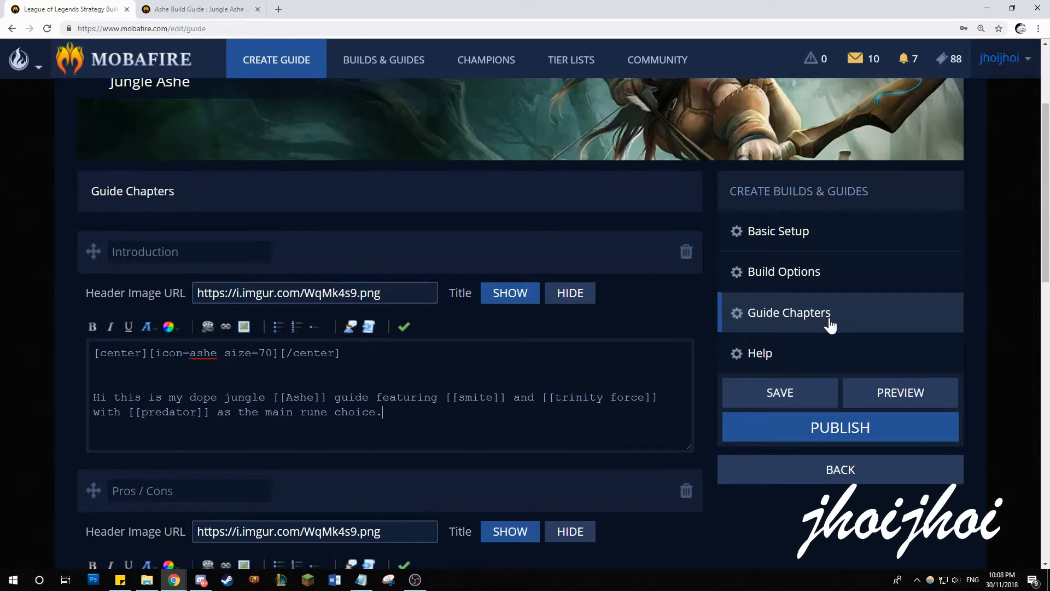
- Open the editor's help and read the guide creation overview, the full guide requirements and the tooltip and icon codes
left_click(755, 352)
scroll(389, 307, "down", 2)
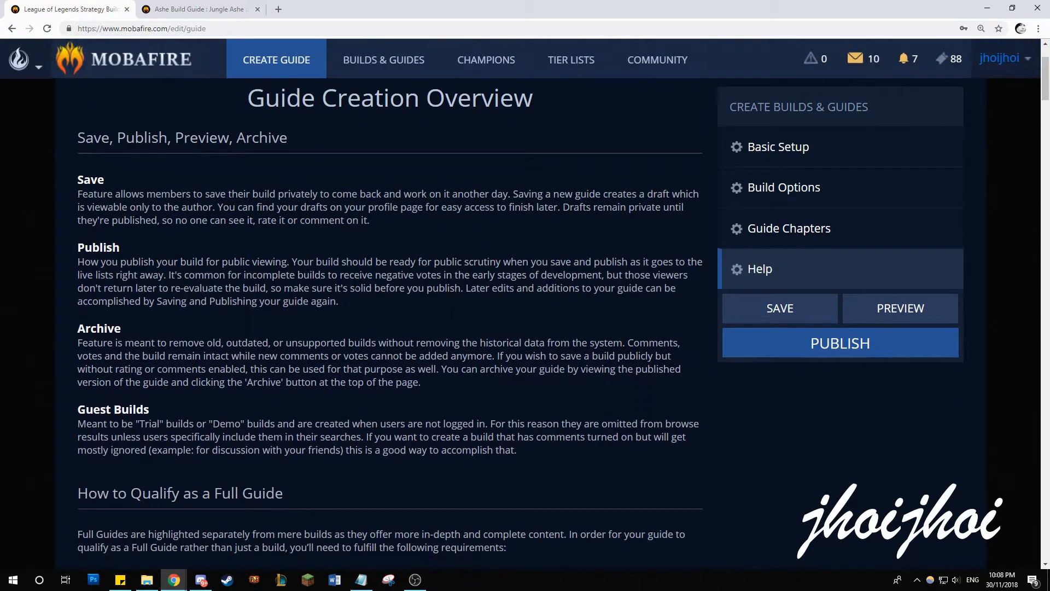
scroll(445, 298, "down", 5)
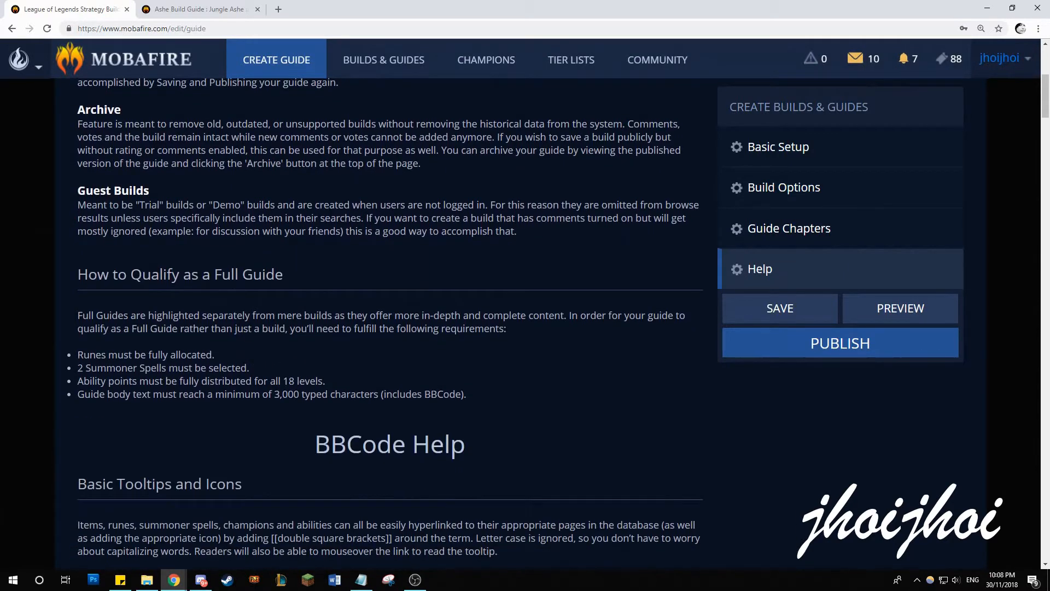
scroll(445, 299, "down", 5)
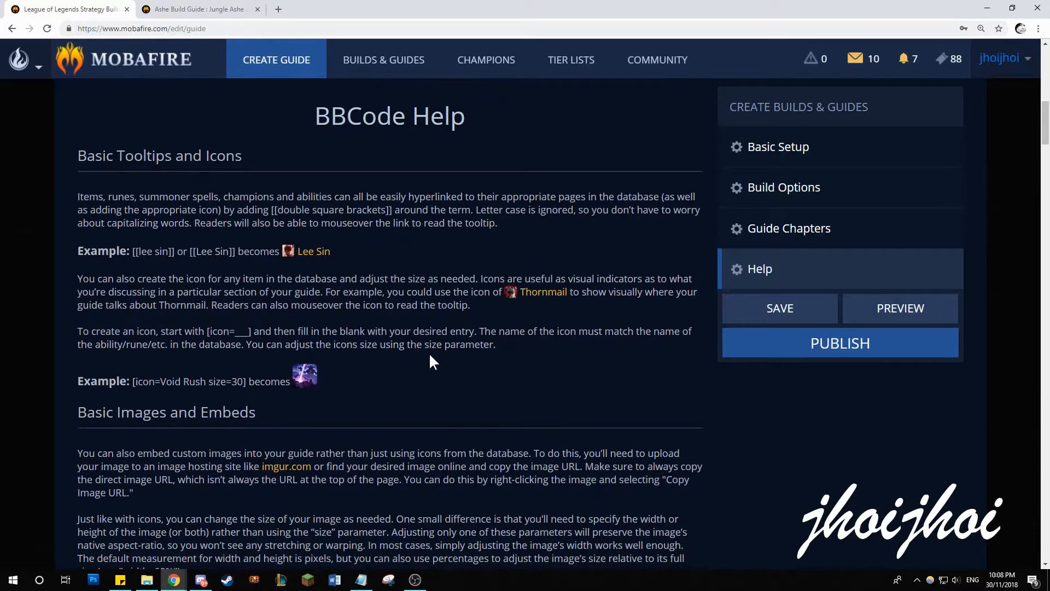
- From the preview page, open the "Guide to Making a Guide" help in a separate browser tab
left_click(197, 9)
mouse_move(293, 64)
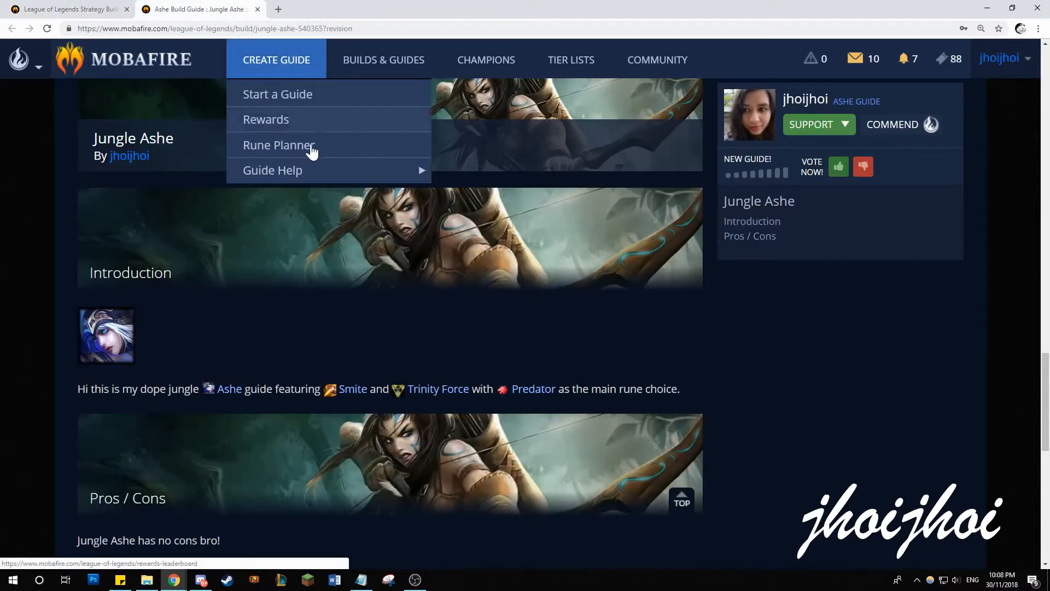
mouse_move(307, 170)
right_click(486, 171)
left_click(499, 174)
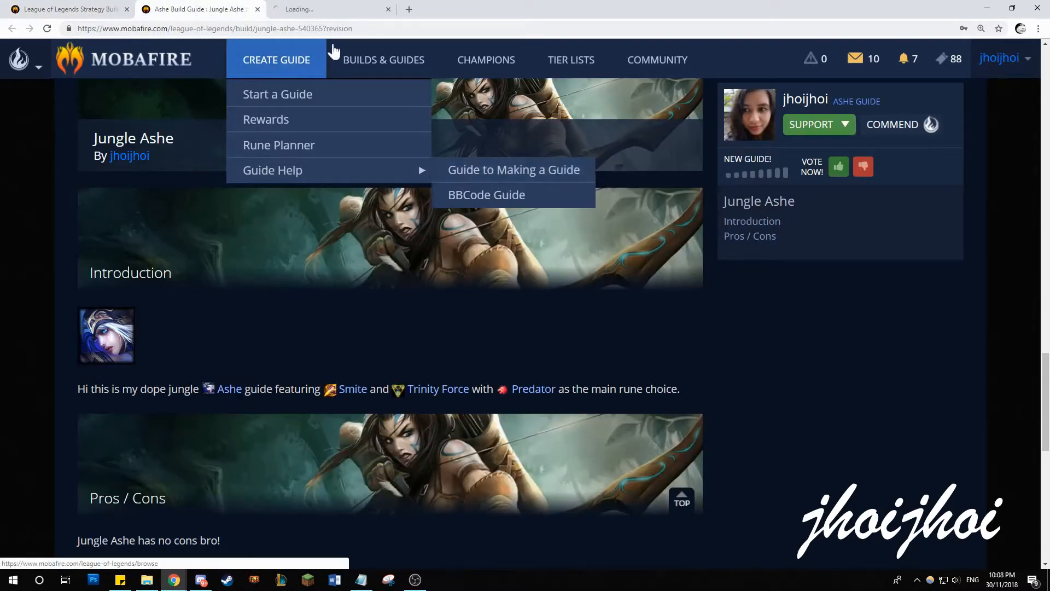
- Return to the editor's help and study the BBCode examples for embedding images and placing icons or images beside text with columns and tables
left_click(93, 10)
scroll(402, 297, "down", 8)
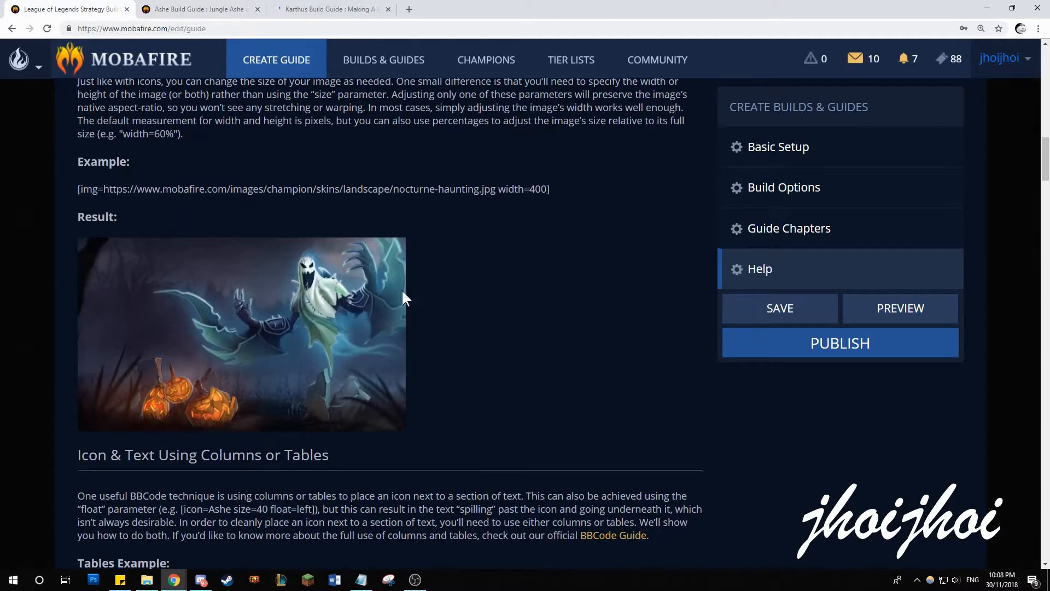
left_click_drag(489, 136, 457, 235)
left_click(463, 241)
scroll(481, 260, "down", 8)
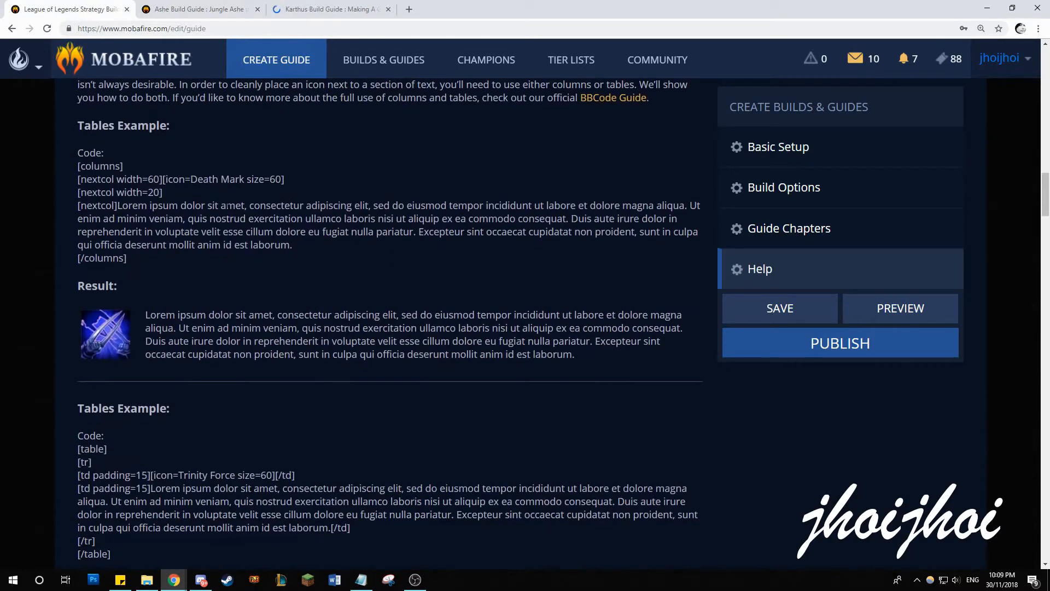
left_click_drag(262, 112, 246, 286)
scroll(245, 286, "down", 5)
left_click_drag(110, 186, 350, 337)
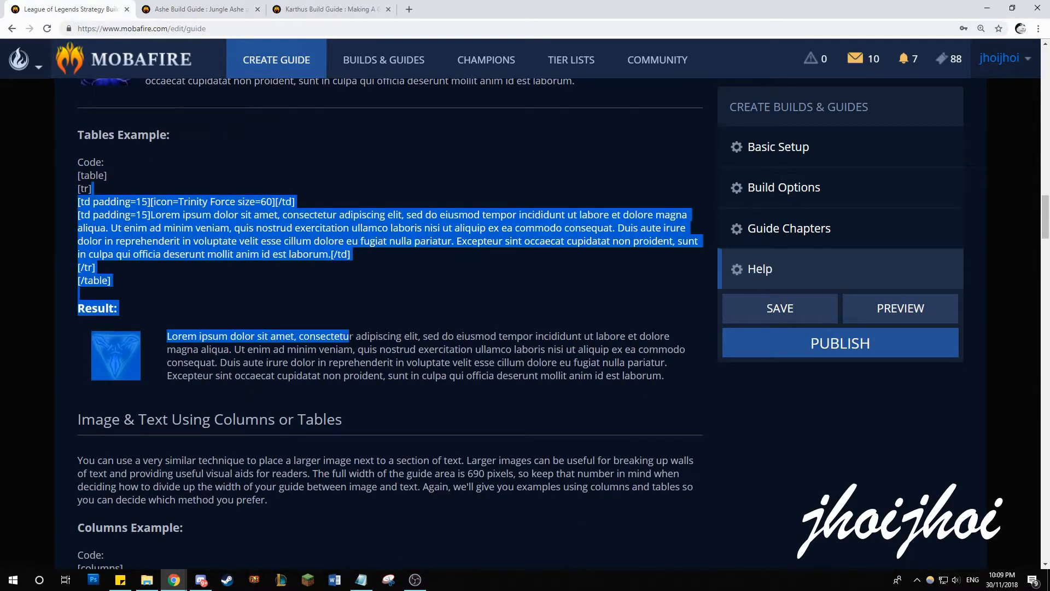
left_click(351, 337)
scroll(389, 401, "down", 6)
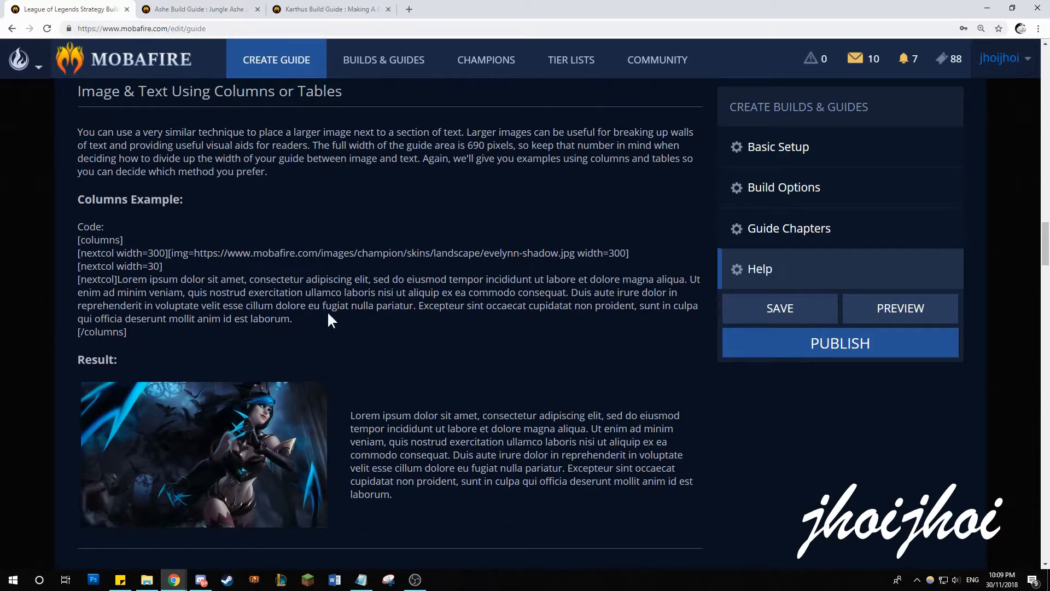
left_click_drag(77, 355, 524, 470)
left_click(524, 469)
scroll(524, 469, "down", 5)
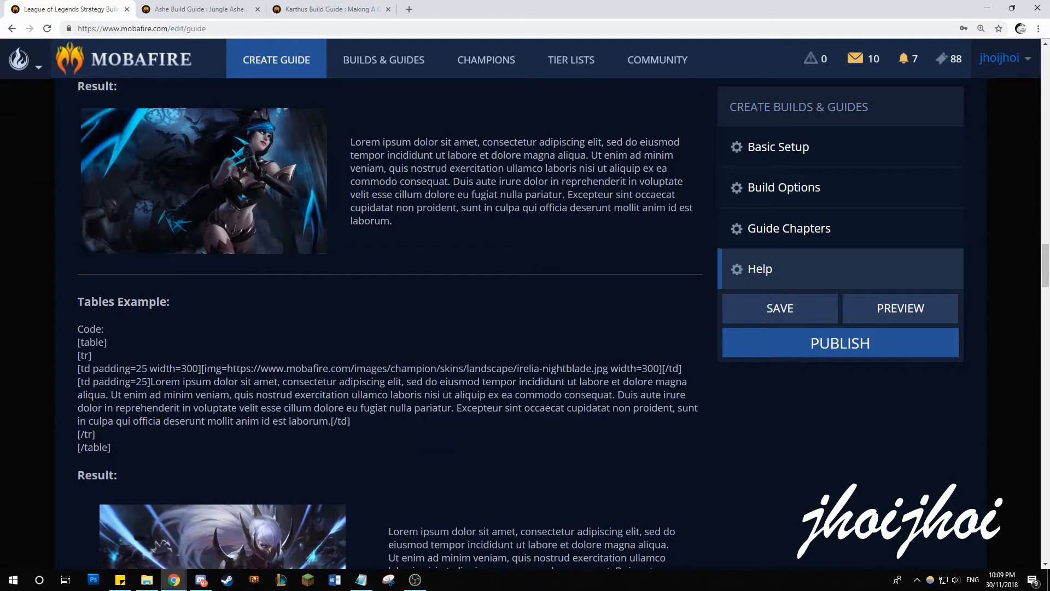
- Review the help's suggested chapter outline through the Conclusion, the writing tips, and the useful resources and subforums
scroll(492, 393, "down", 15)
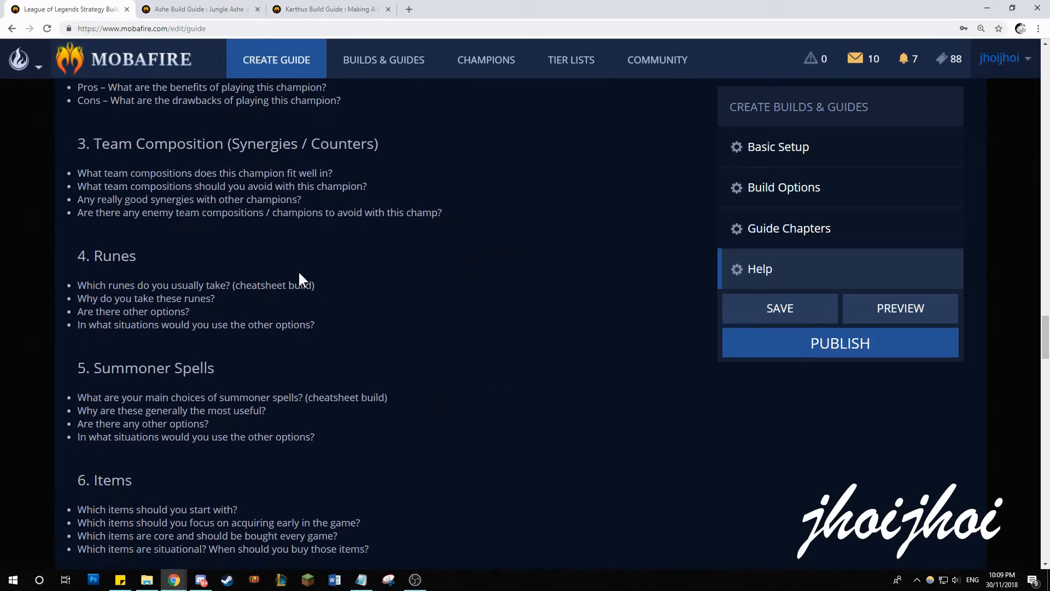
left_click_drag(124, 199, 199, 423)
scroll(232, 417, "down", 5)
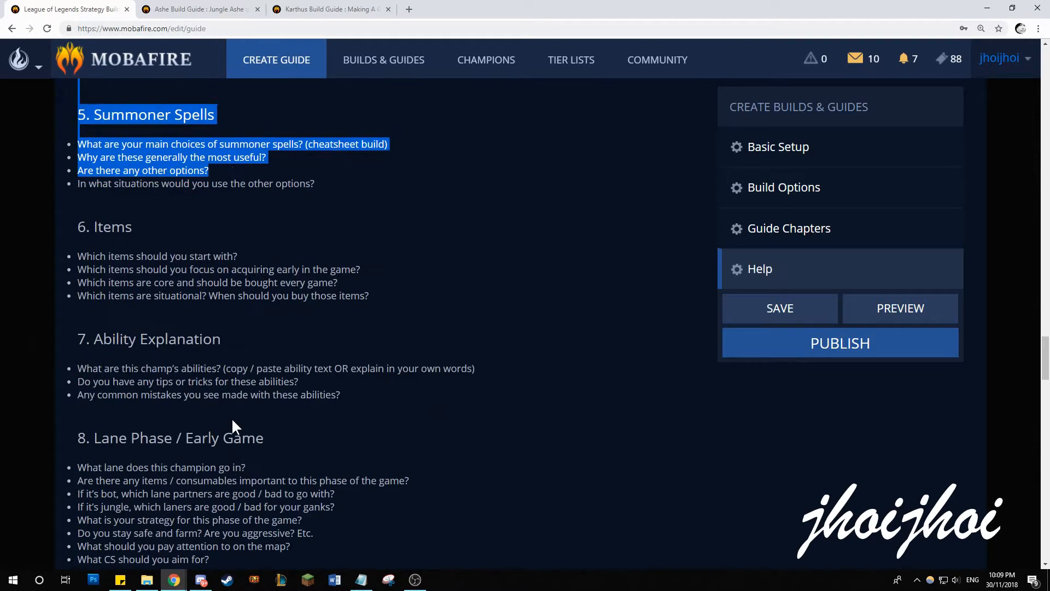
left_click(232, 418)
scroll(232, 418, "down", 2)
scroll(231, 417, "down", 13)
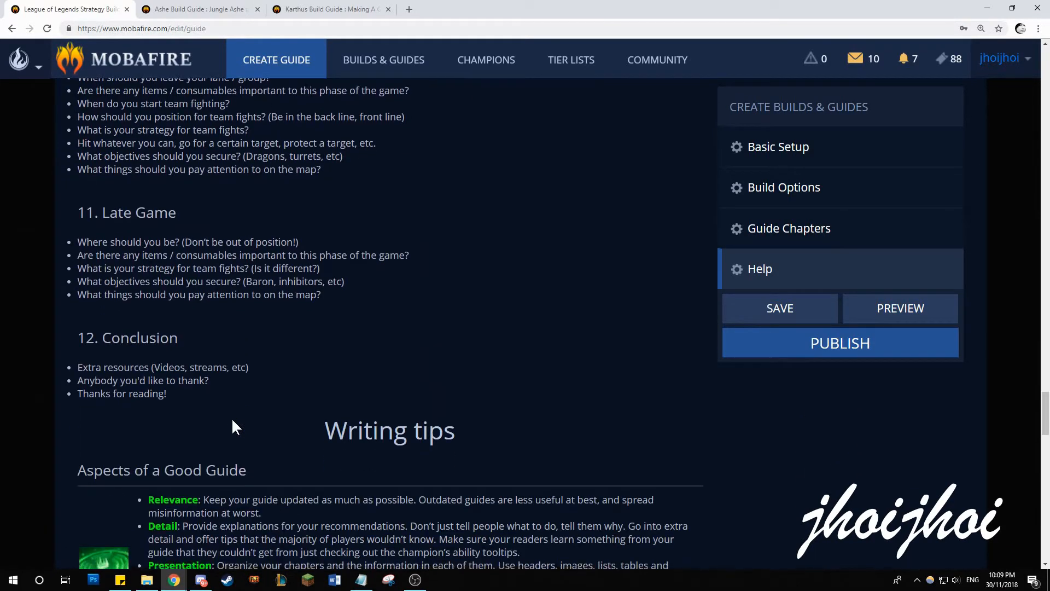
left_click_drag(278, 336, 332, 416)
scroll(332, 415, "down", 13)
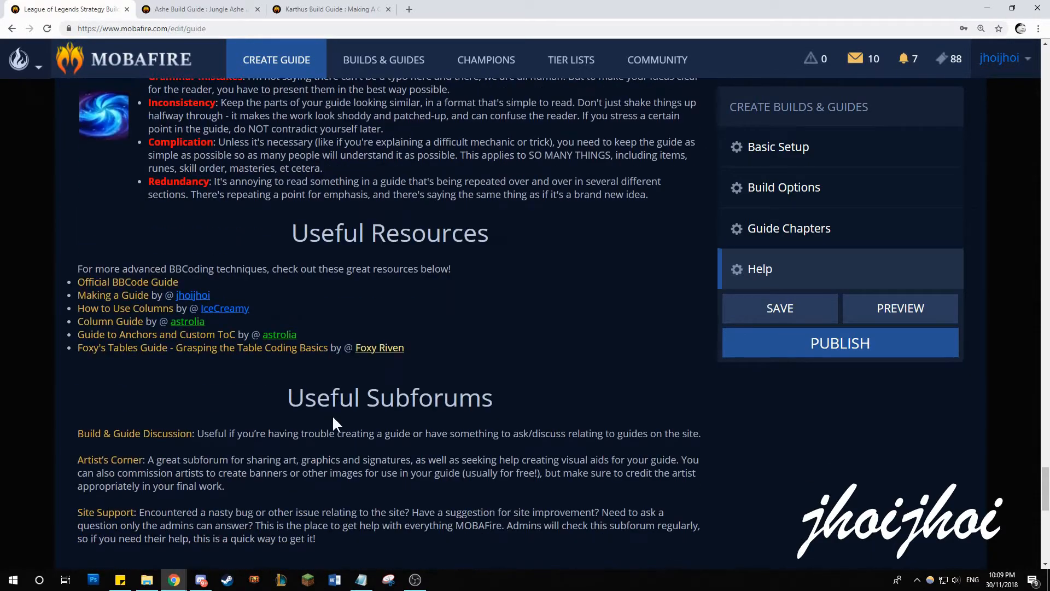
- Read the Useful Resources and Useful Subforums sections at the end of the editor's help
scroll(333, 417, "down", 2)
left_click_drag(179, 272, 227, 257)
left_click(201, 149)
left_click(221, 266)
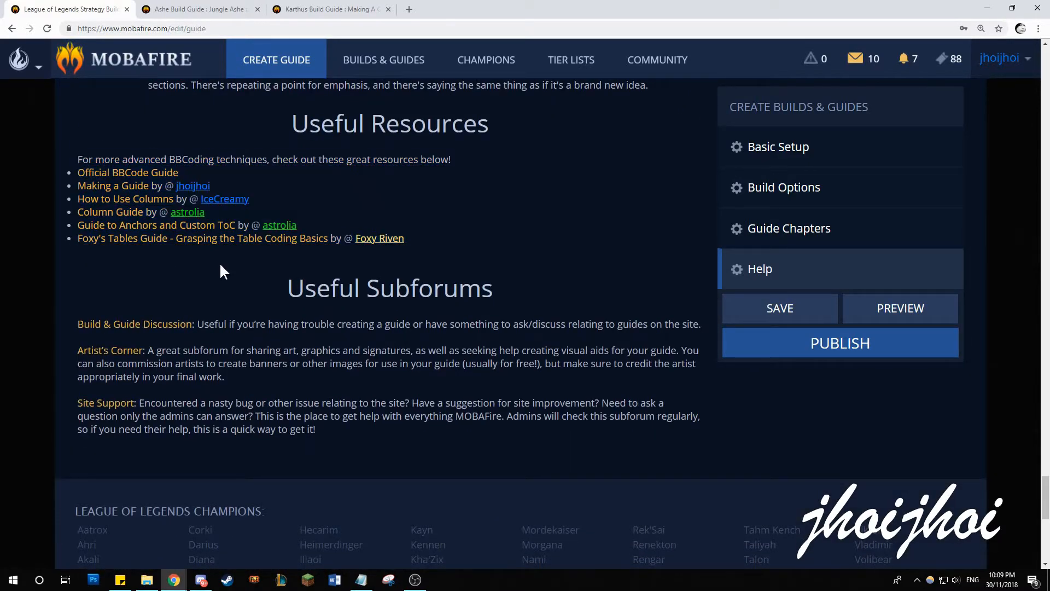
- Switch to the Making A Guide page and read the expanded Content tips, comparing them with the editor's help
left_click(197, 8)
left_click(304, 8)
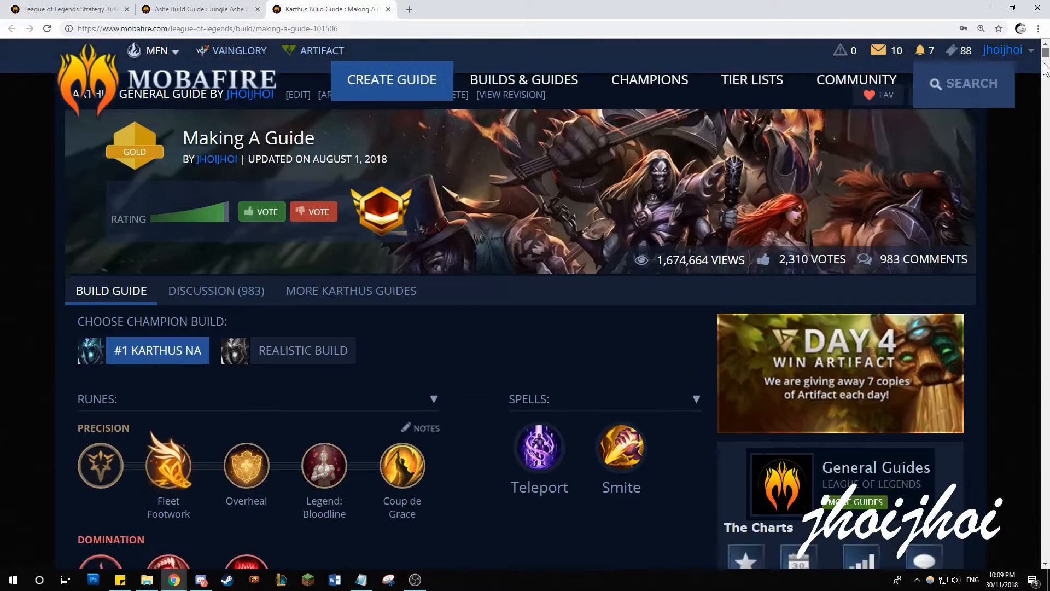
left_click_drag(1045, 53, 1037, 105)
left_click(416, 267)
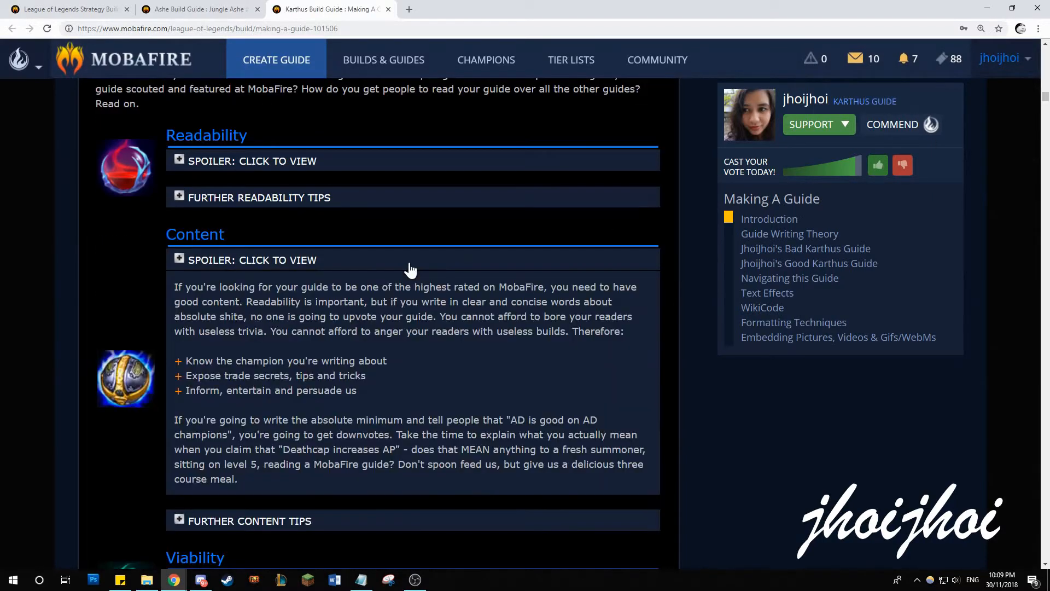
left_click(110, 7)
scroll(383, 307, "up", 9)
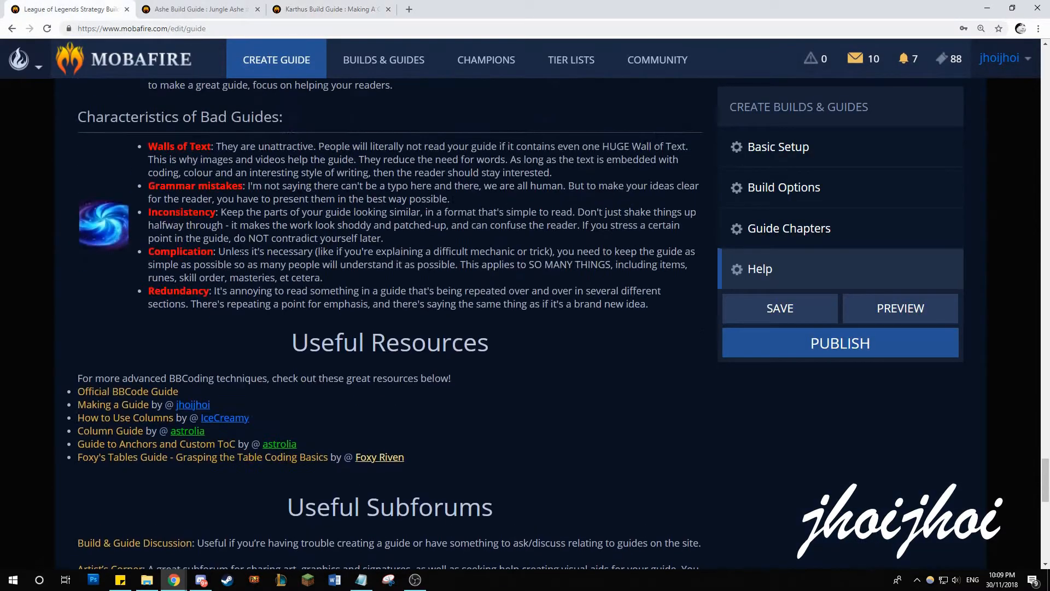
scroll(311, 287, "up", 3)
left_click(292, 8)
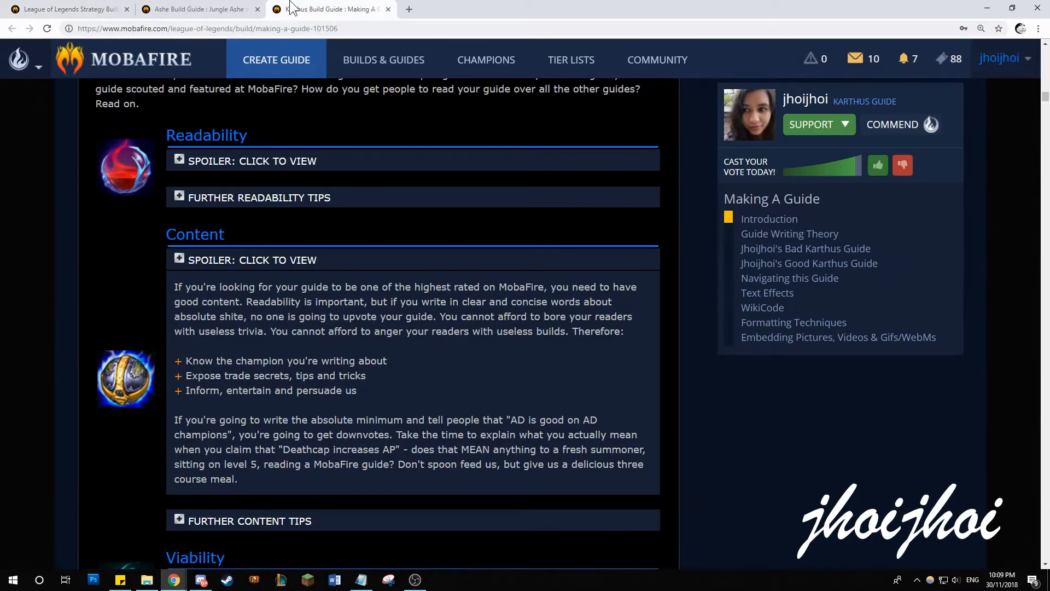
left_click(359, 261)
- Find the "Pros / Cons – jhoijhoi" example for Miss Fortune and expand its formatting template code
left_click_drag(1045, 116, 1024, 335)
scroll(595, 396, "down", 4)
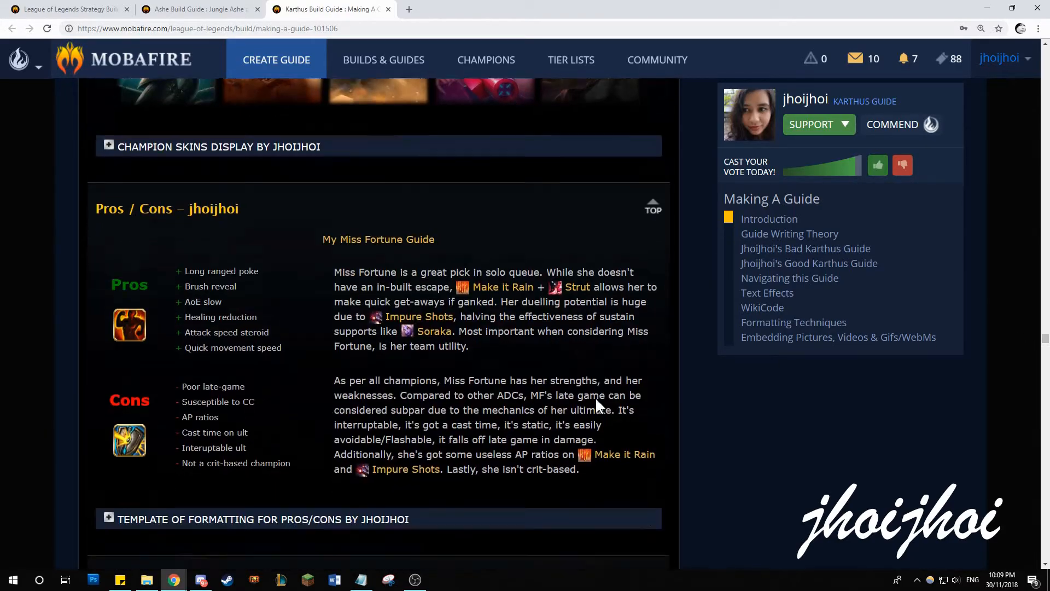
scroll(409, 395, "up", 3)
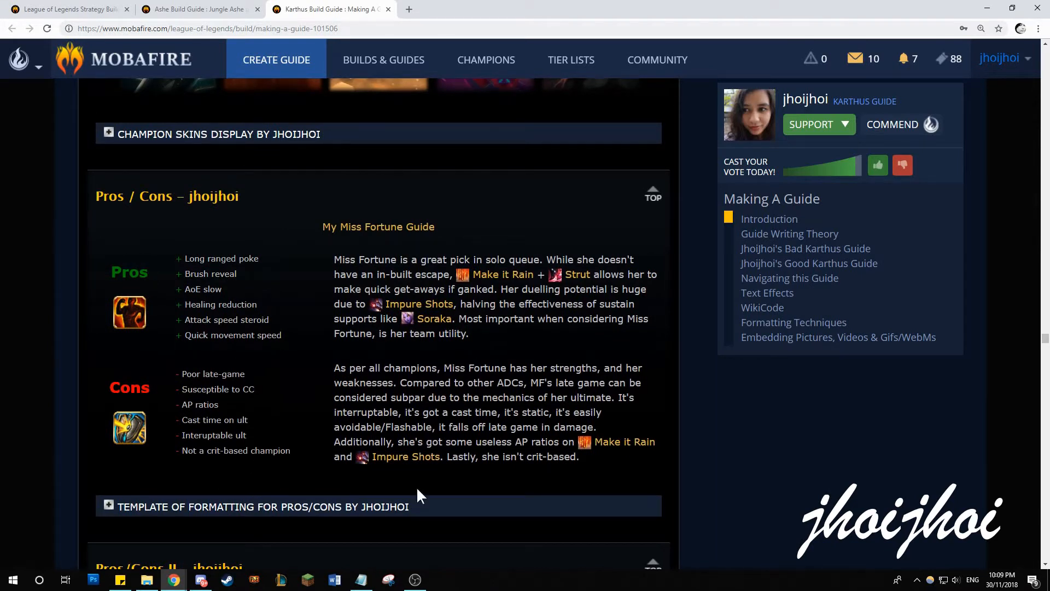
left_click(436, 505)
scroll(477, 405, "down", 6)
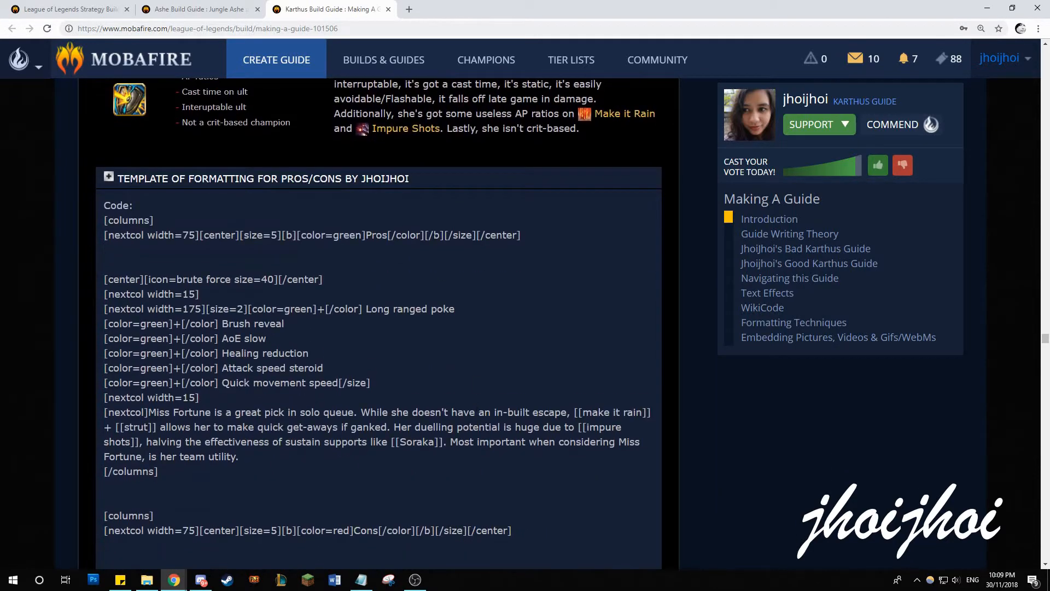
left_click(407, 185)
left_click(407, 185)
scroll(412, 222, "down", 6)
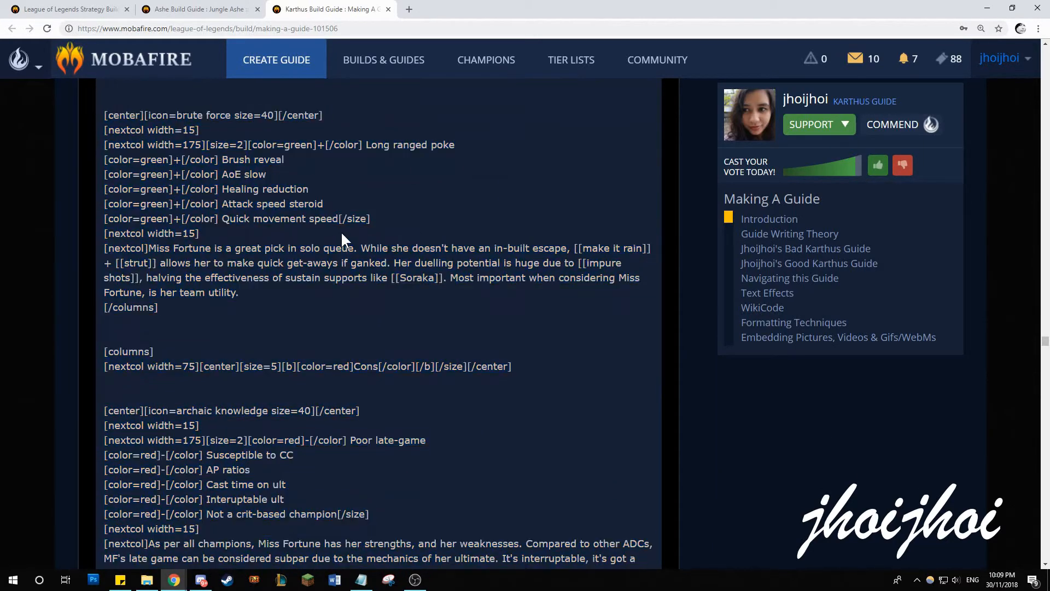
scroll(349, 268, "up", 5)
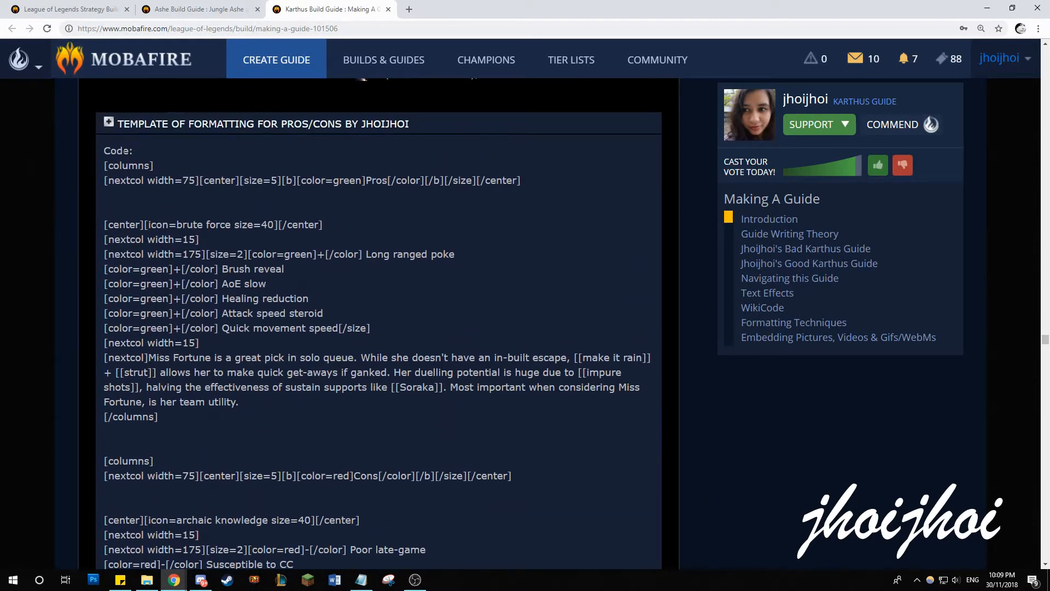
- Copy the complete Pros/Cons template code, from the first [columns] tag to the last [/columns] tag
scroll(299, 232, "down", 2)
left_click_drag(105, 166, 622, 365)
scroll(298, 232, "up", 2)
scroll(300, 236, "down", 1)
scroll(309, 236, "down", 6)
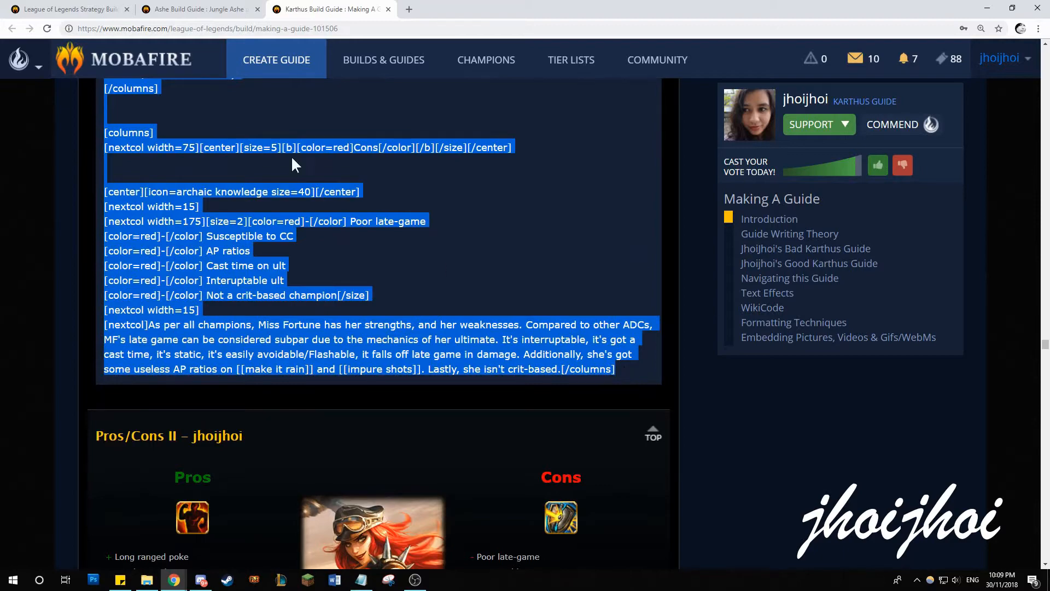
- Return to the guide editor's chapters and replace the Pros / Cons chapter's text with the copied template code
left_click(87, 8)
left_click(207, 8)
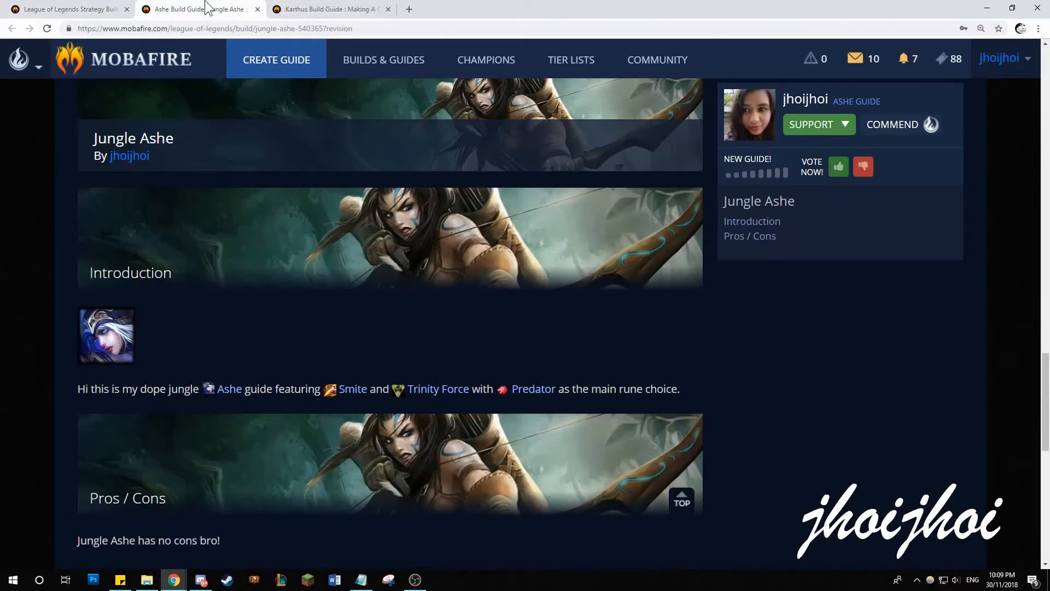
left_click(108, 7)
scroll(427, 258, "up", 9)
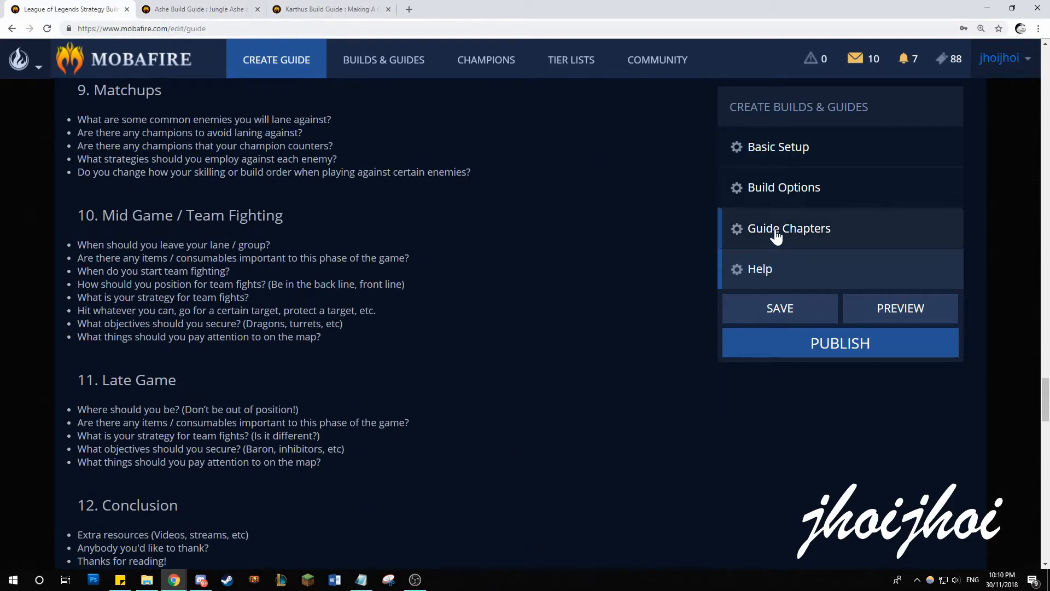
scroll(665, 271, "down", 15)
scroll(733, 326, "up", 10)
scroll(614, 380, "down", 4)
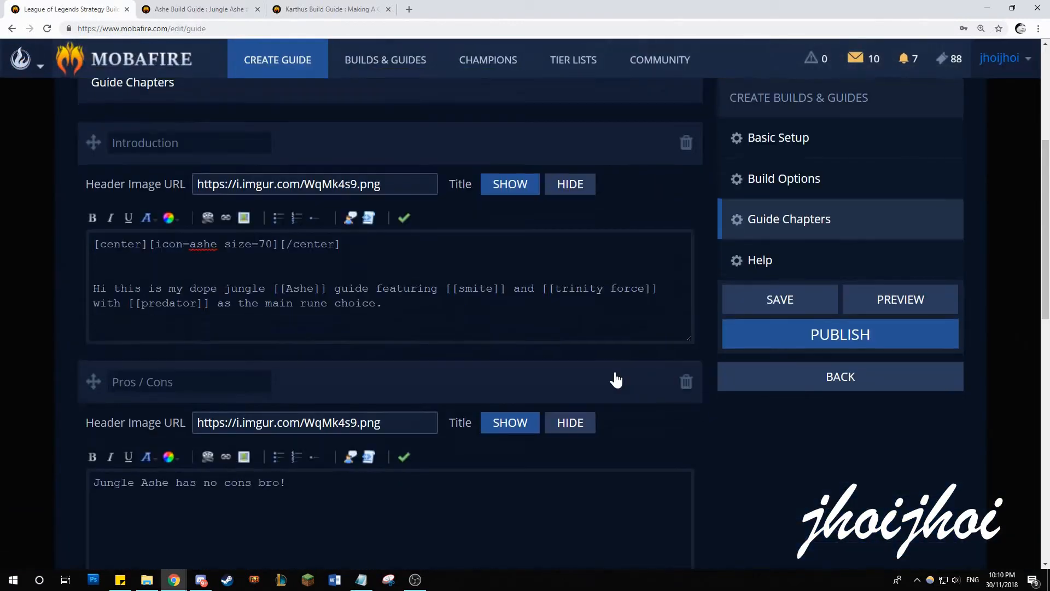
left_click_drag(300, 350, 94, 319)
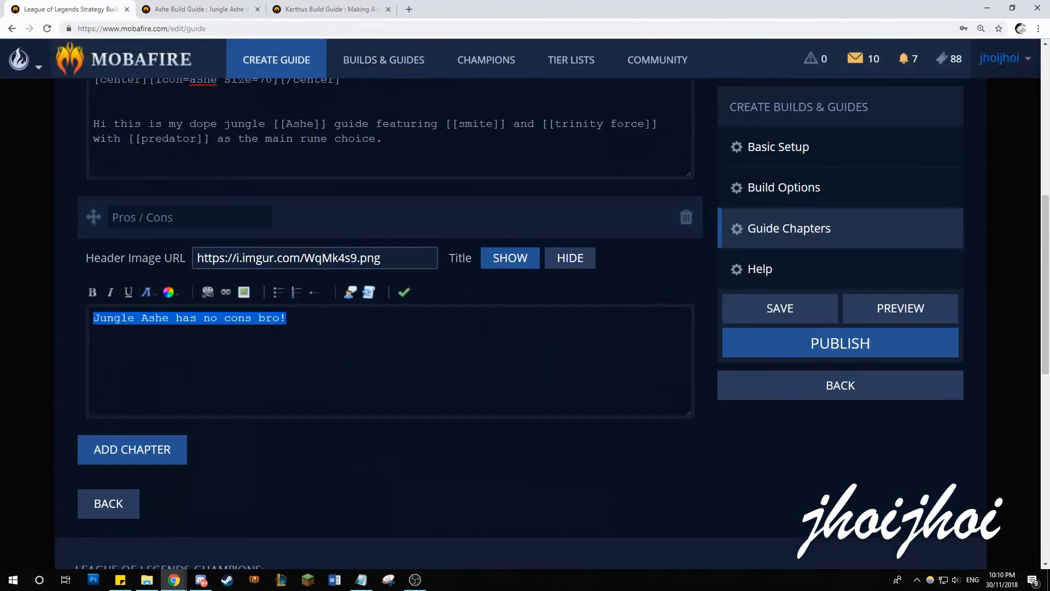
key("ctrl+v")
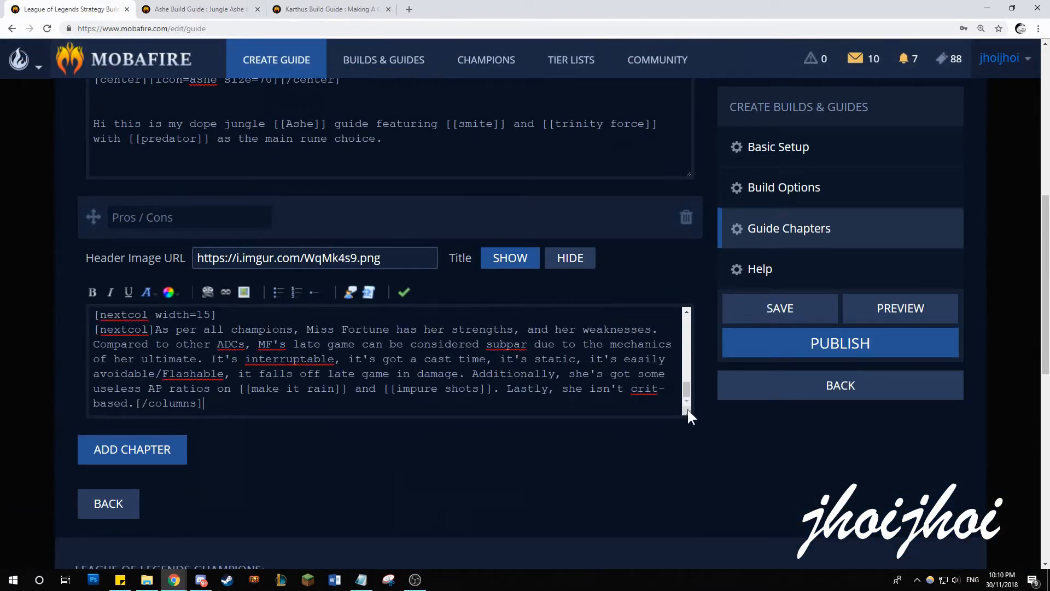
- Enlarge the Pros / Cons chapter's text box and go back to the beginning of its code
left_click_drag(688, 411, 689, 538)
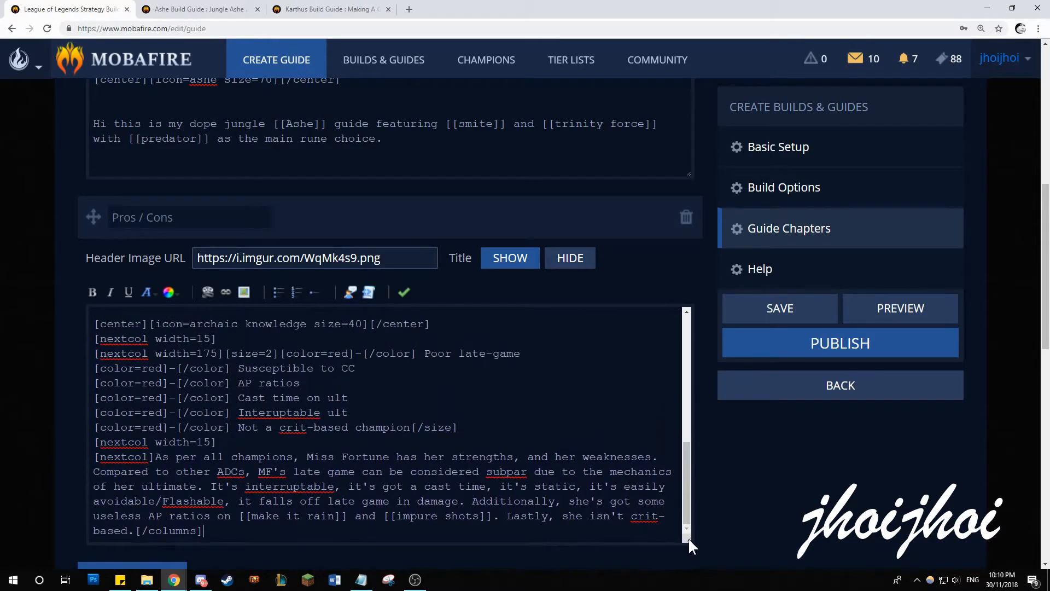
scroll(743, 476, "up", 2)
scroll(743, 476, "down", 3)
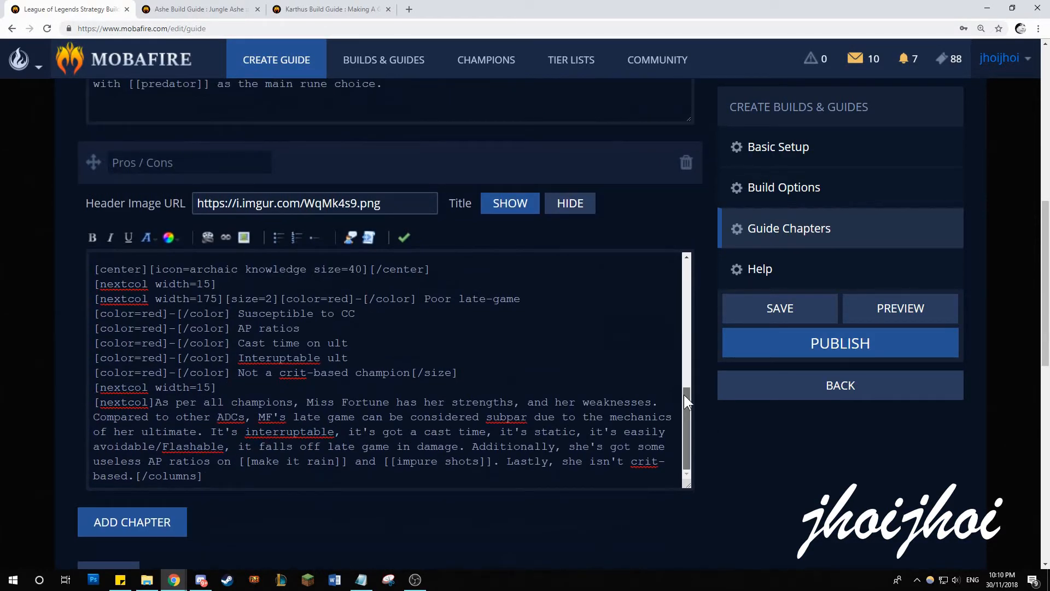
left_click_drag(686, 402, 680, 277)
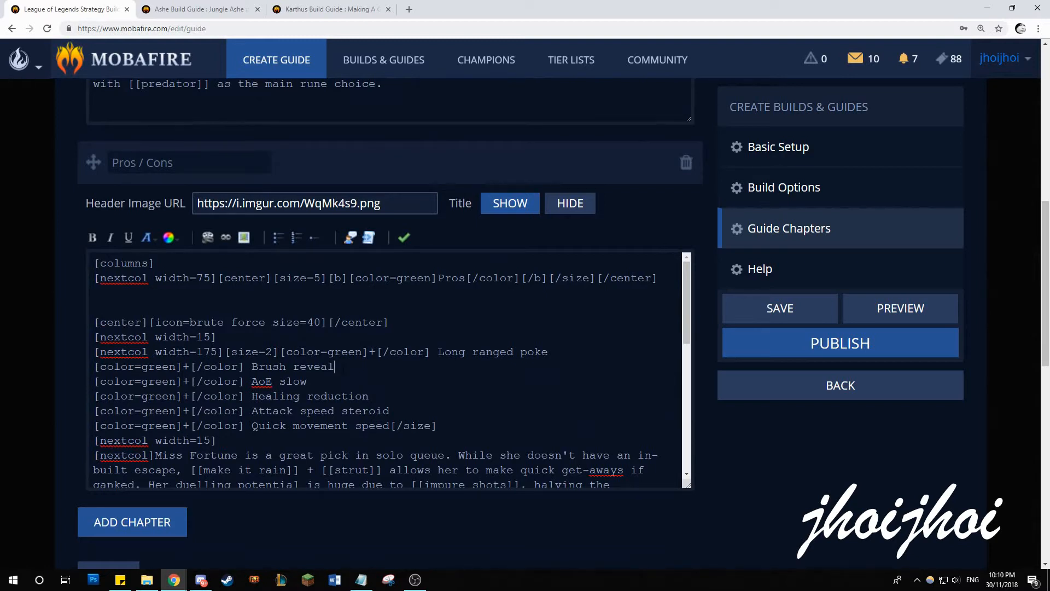
- Replace the template's pros entries from "Brush reveal" through "Quick movement speed" with "..." placeholders, keeping the closing size tag
left_click_drag(335, 366, 251, 366)
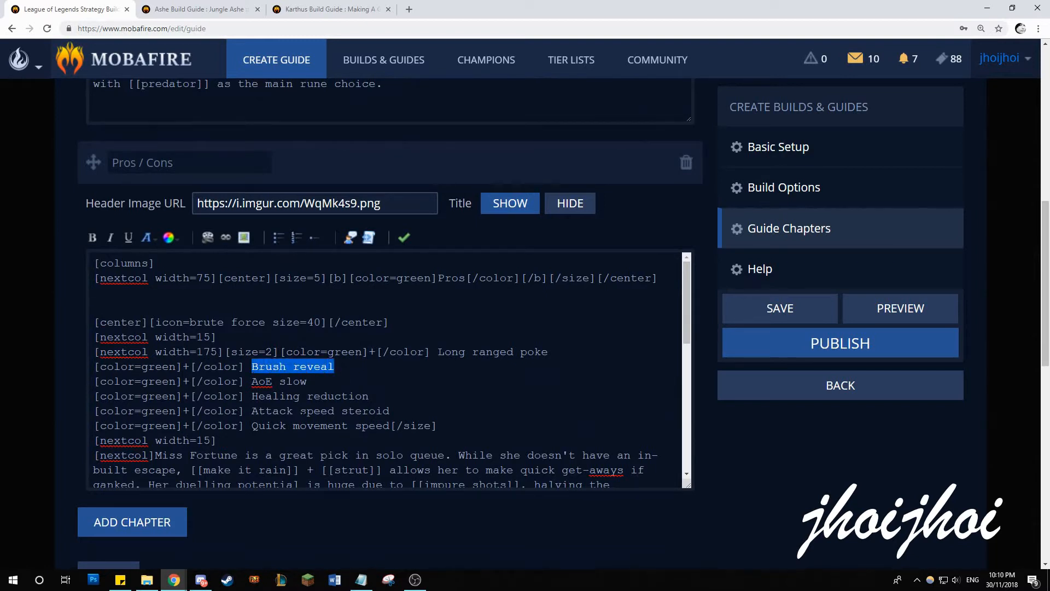
type("...")
left_click_drag(307, 381, 252, 381)
type("...")
left_click_drag(369, 396, 251, 396)
type("..")
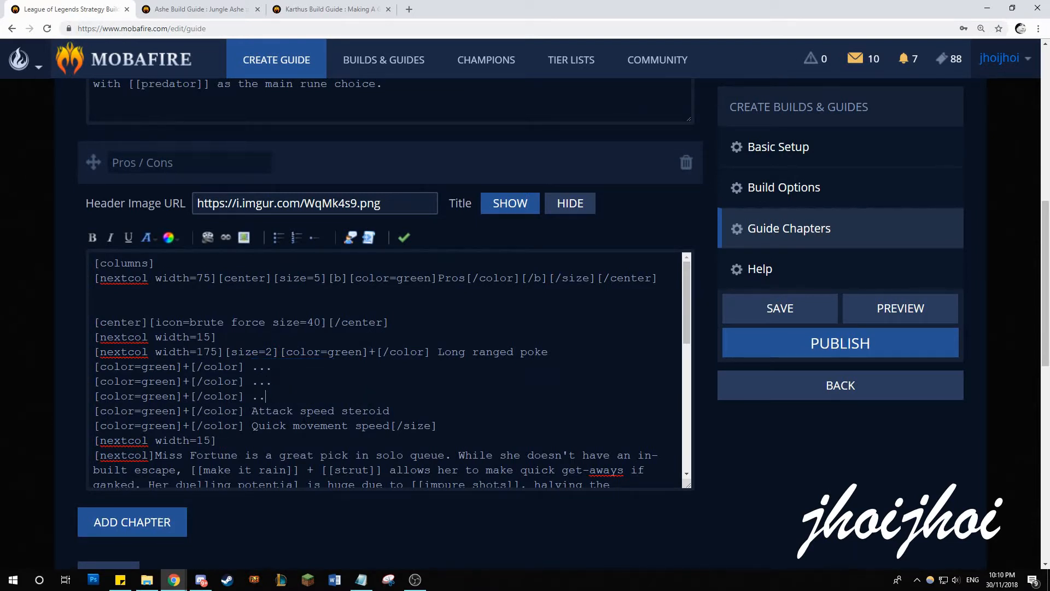
left_click_drag(390, 411, 251, 411)
type("...")
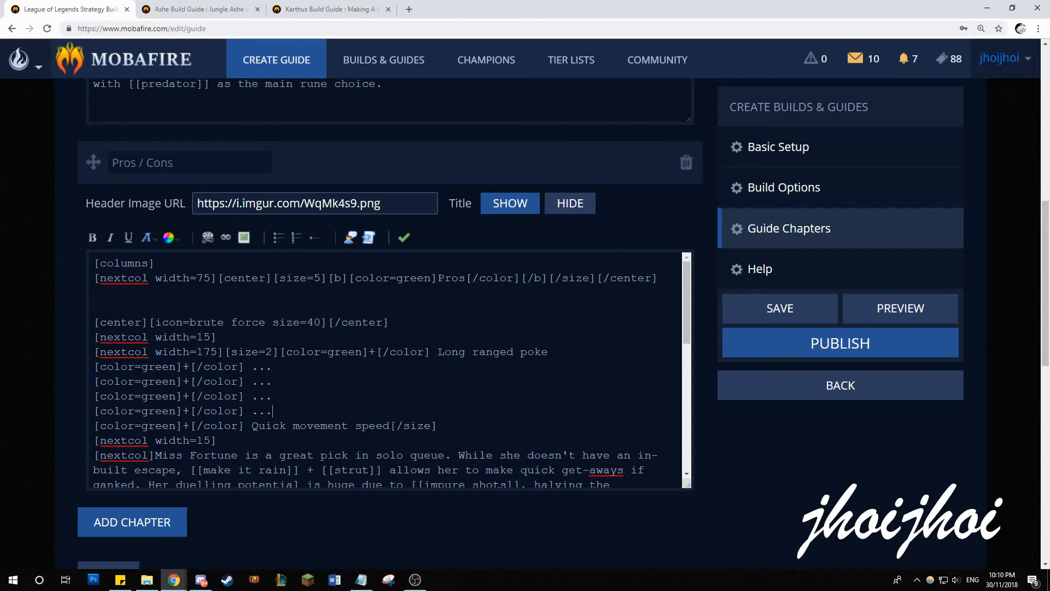
left_click_drag(396, 425, 369, 425)
left_click(272, 426)
type("...")
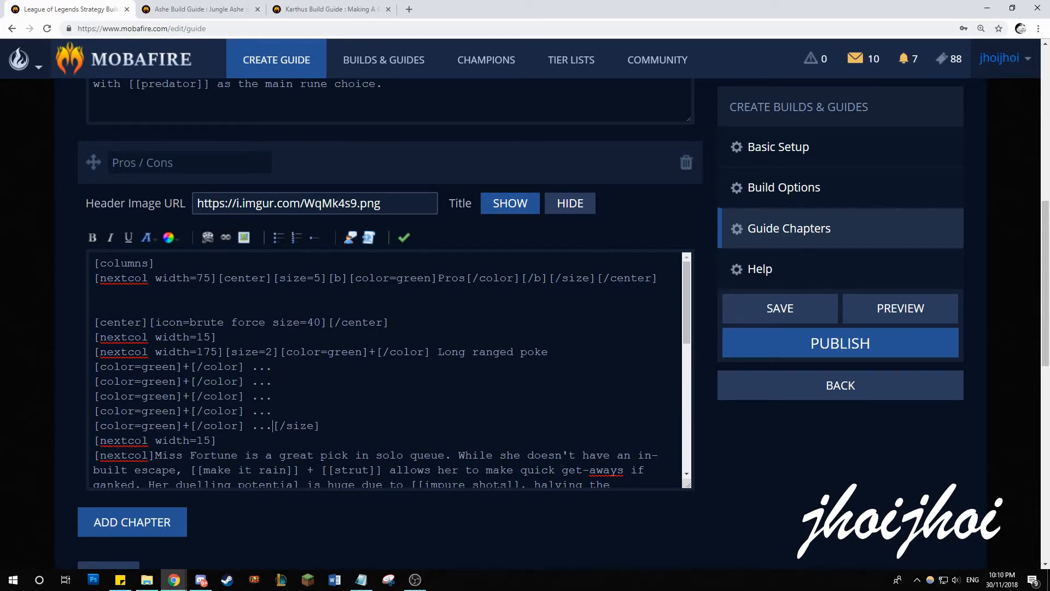
- Save the guide with the edited Pros / Cons chapter and open its preview
scroll(383, 372, "down", 1)
scroll(383, 372, "up", 1)
left_click(771, 319)
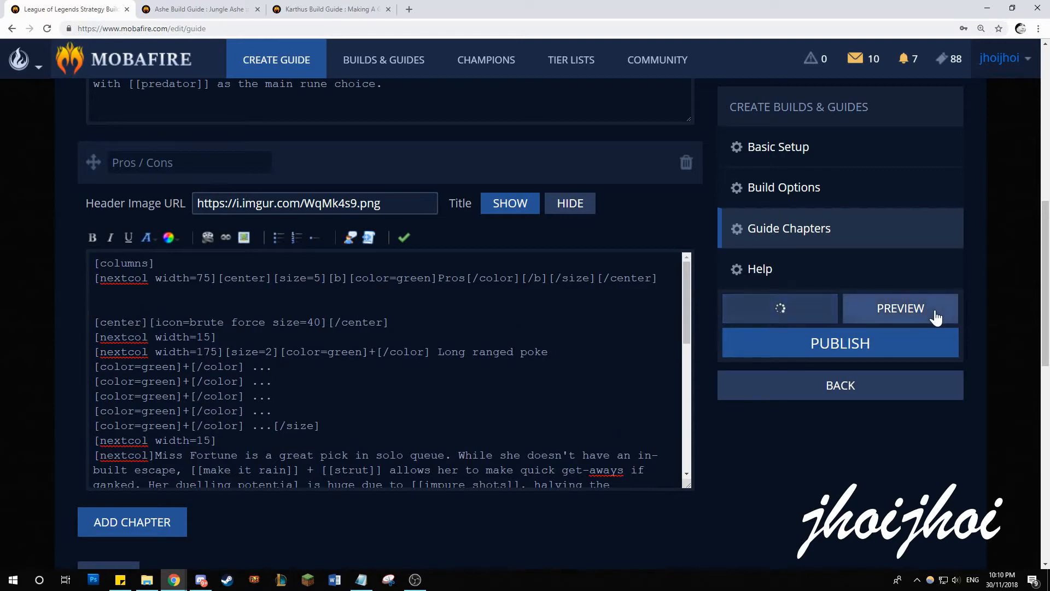
left_click(935, 316)
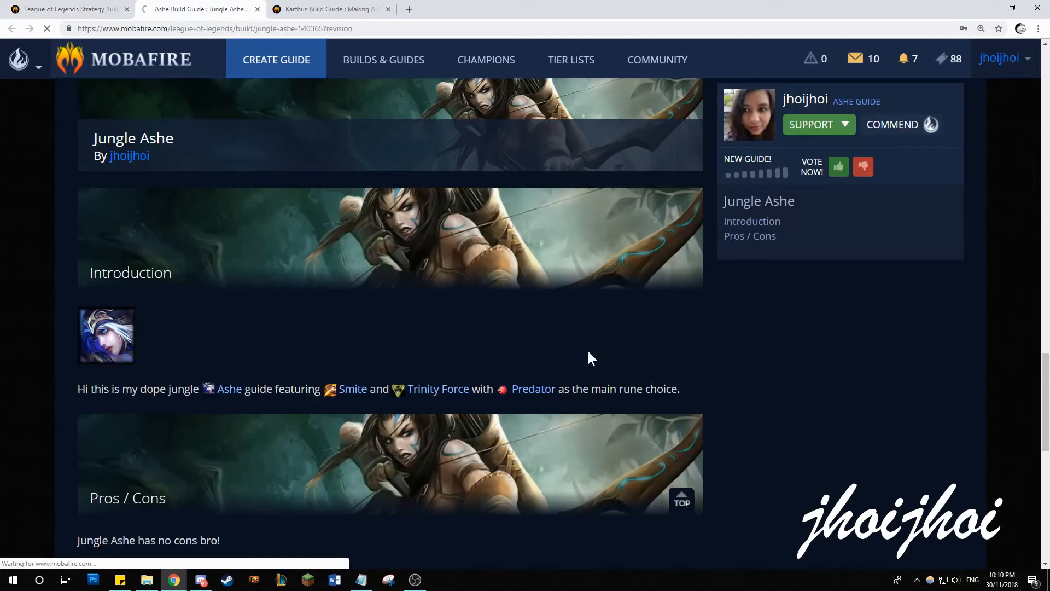
- Return to the Making A Guide page and examine the Pros/Cons II and III examples with their template code
key("ctrl+Tab")
scroll(430, 290, "down", 8)
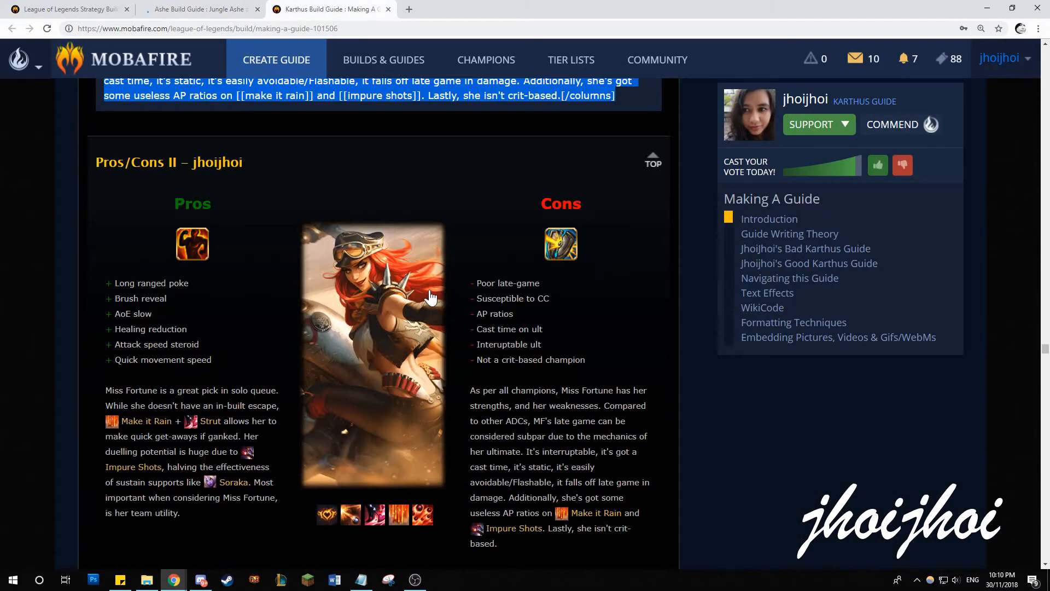
scroll(415, 287, "down", 5)
left_click(376, 228)
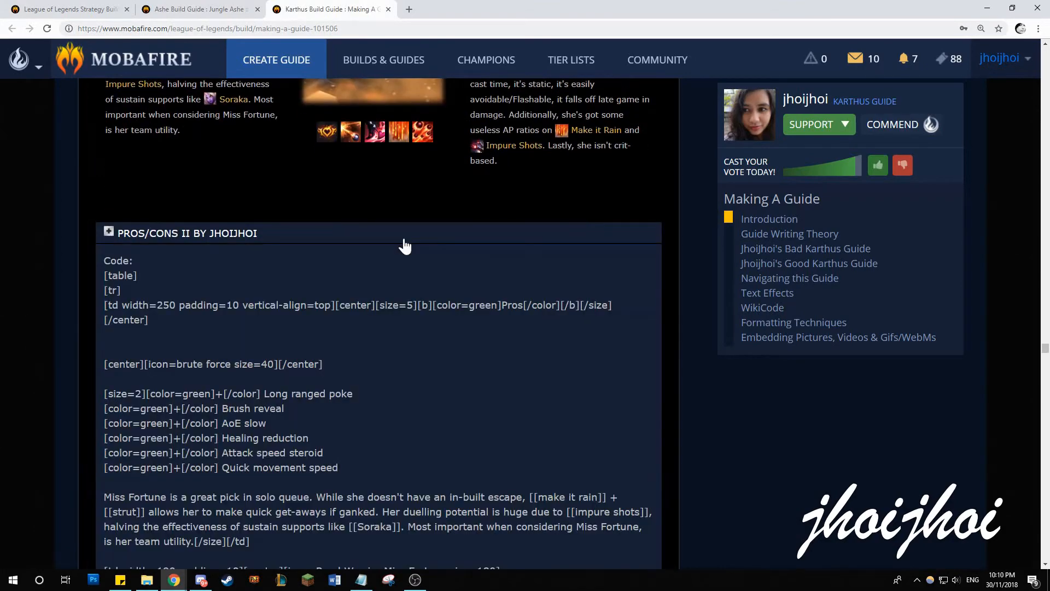
scroll(375, 328, "up", 3)
left_click(374, 395)
scroll(376, 387, "up", 5)
scroll(376, 386, "down", 10)
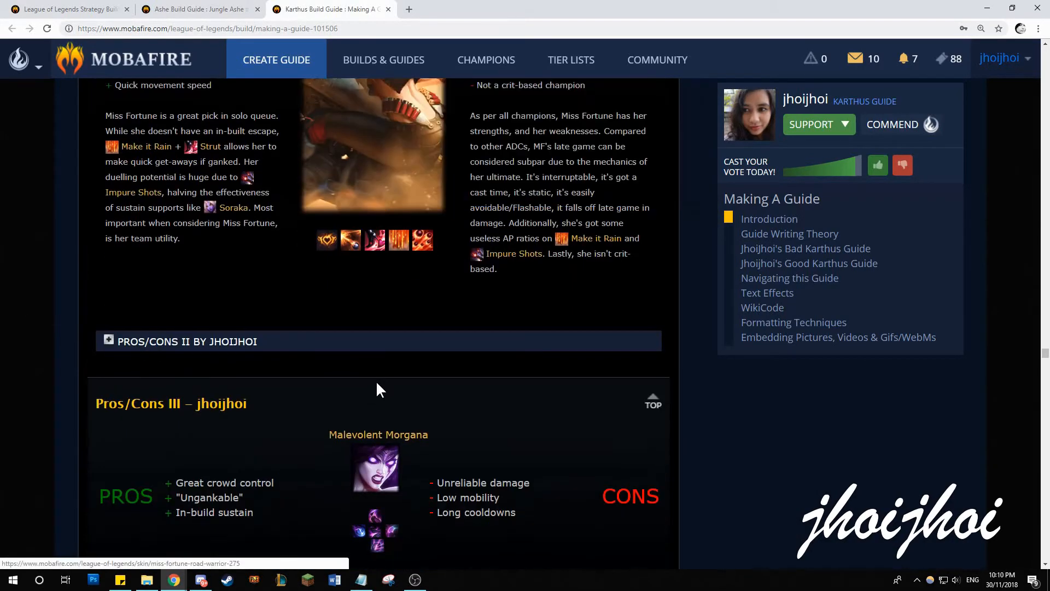
scroll(378, 389, "down", 2)
left_click(343, 271)
left_click(352, 303)
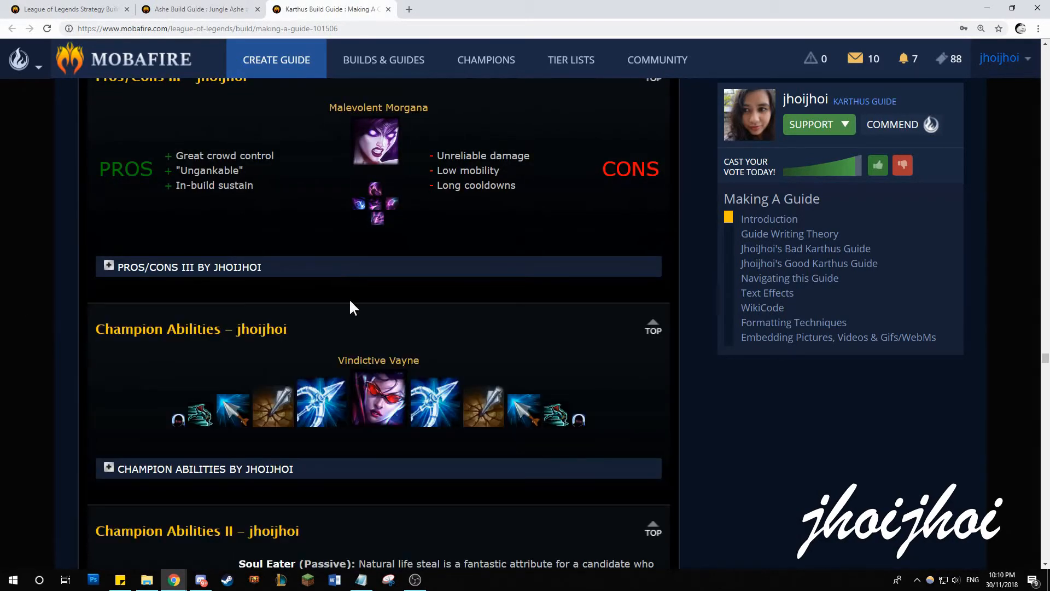
- Examine the guide's formatting examples for champion abilities, skill order, skill explanations, summoner spells and masteries
scroll(356, 304, "down", 2)
left_click(361, 304)
left_click(359, 304)
scroll(350, 328, "down", 5)
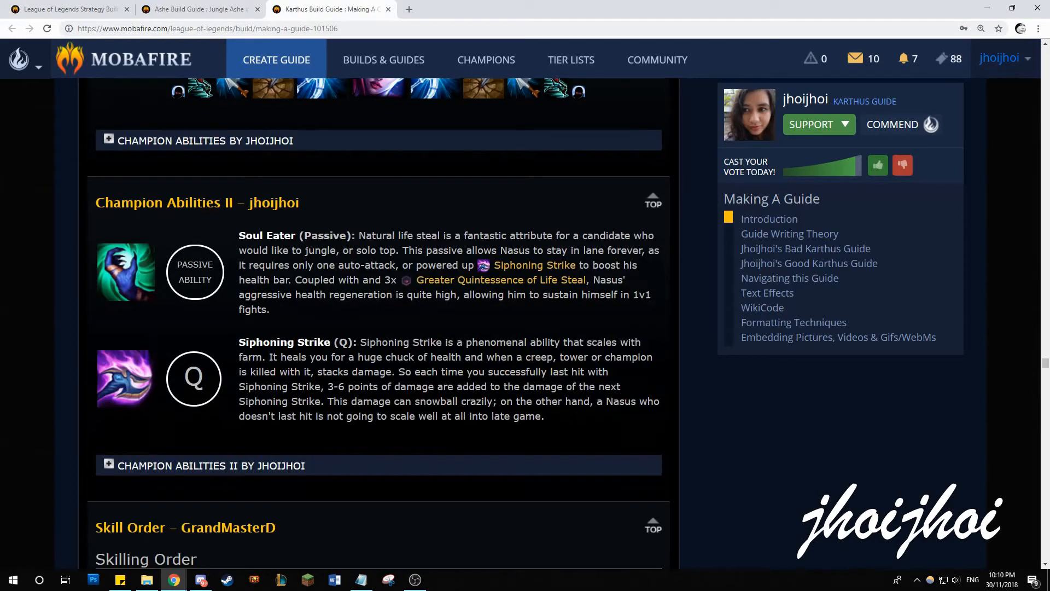
left_click(330, 356)
left_click(329, 356)
scroll(329, 352, "down", 6)
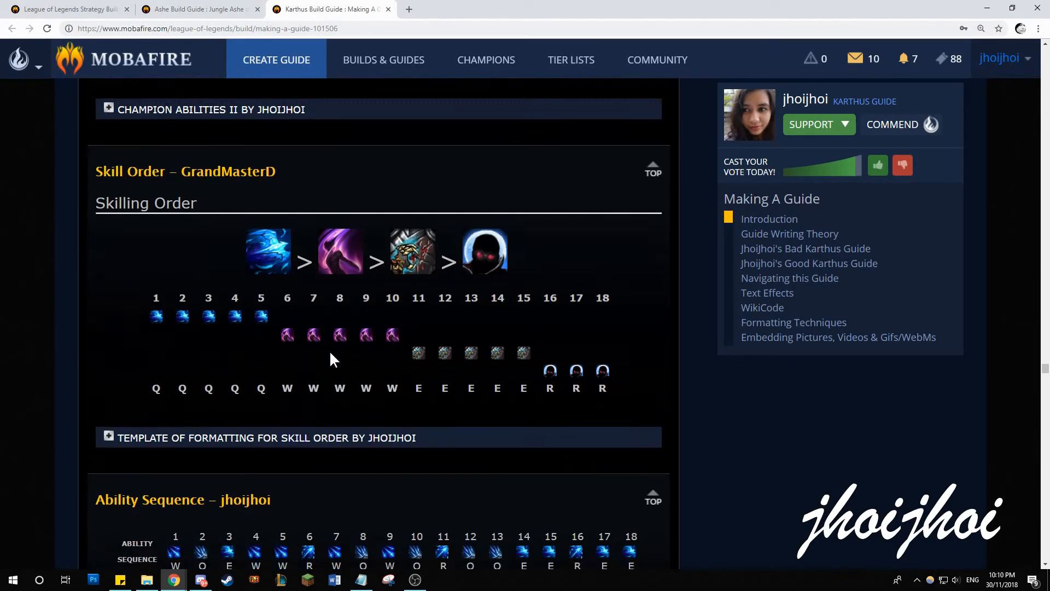
scroll(337, 348, "down", 10)
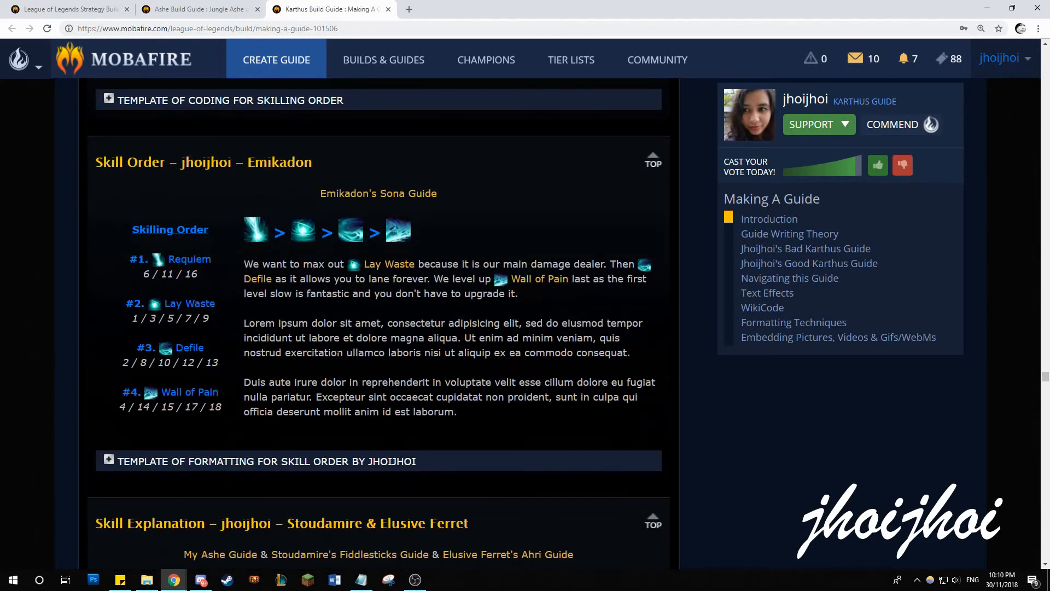
scroll(341, 356, "down", 15)
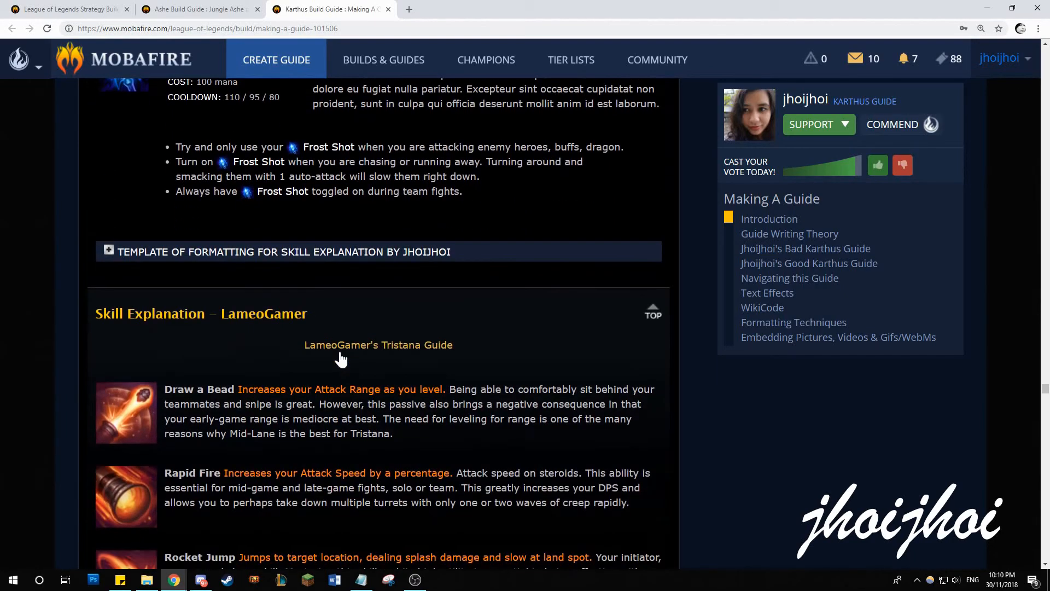
scroll(341, 361, "down", 15)
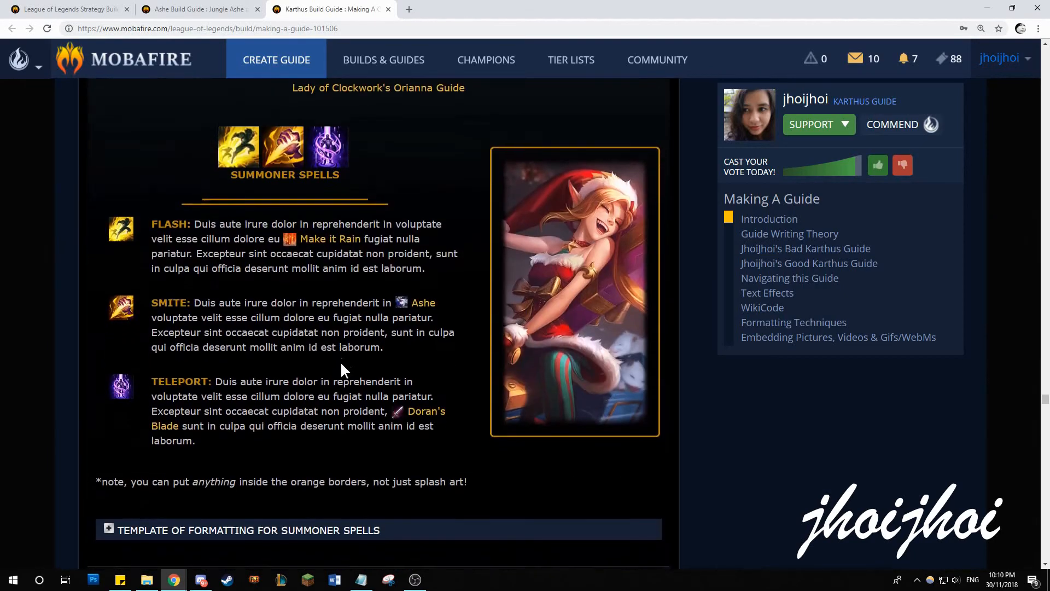
scroll(341, 361, "down", 15)
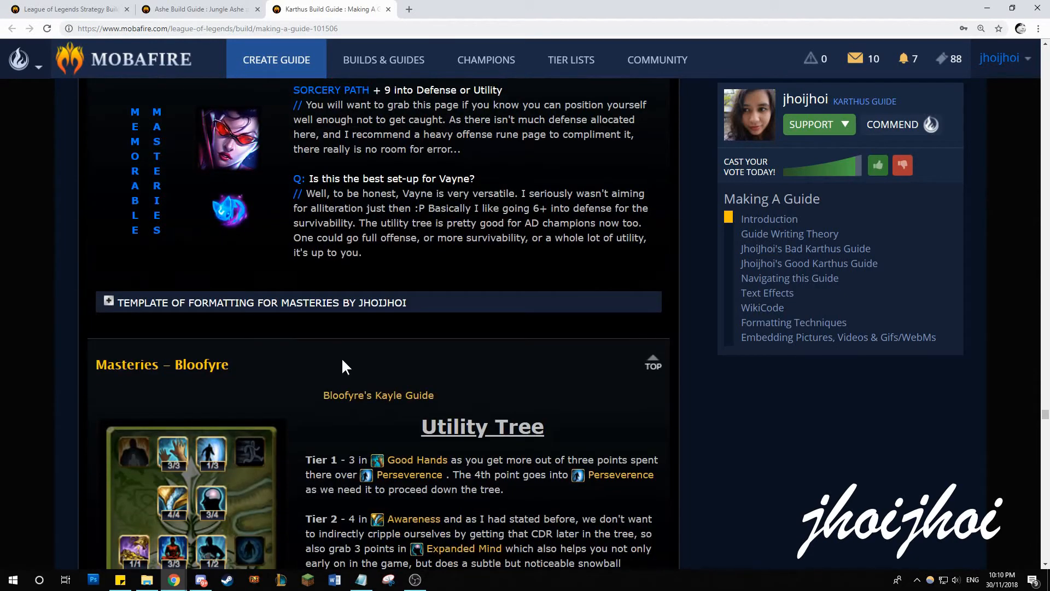
left_click(346, 304)
left_click(345, 304)
- Return to the Jungle Ashe preview, check its Introduction and Pros / Cons chapters, and follow the contents link to Pros / Cons
left_click(219, 9)
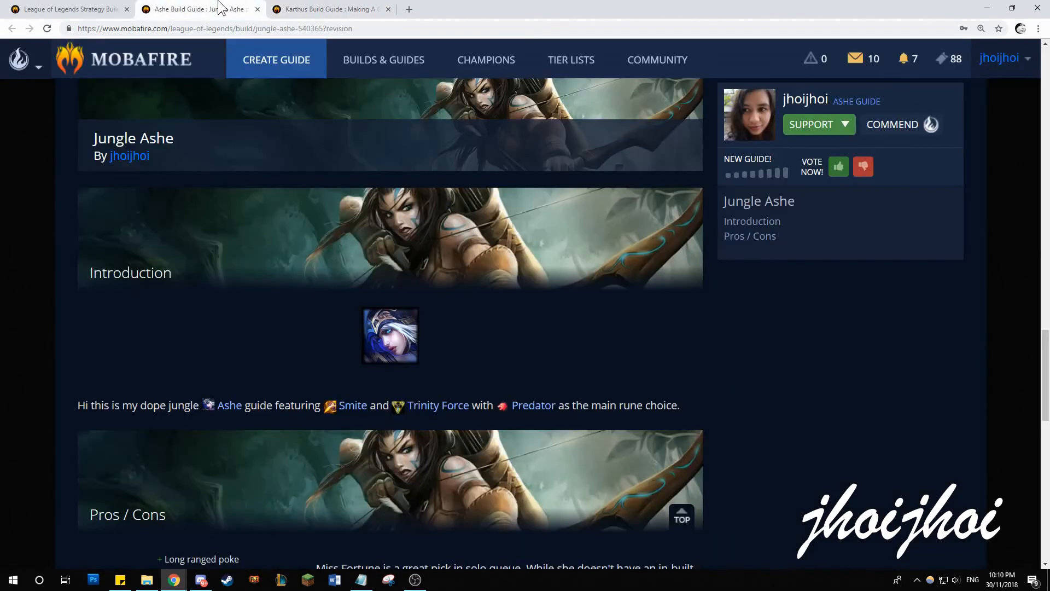
scroll(693, 367, "down", 6)
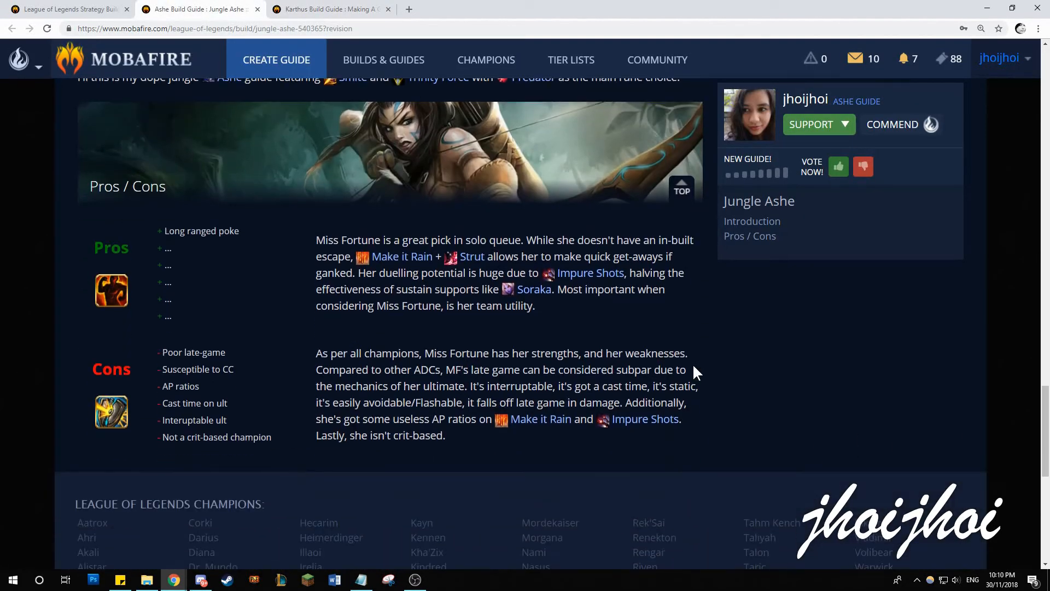
scroll(693, 370, "up", 5)
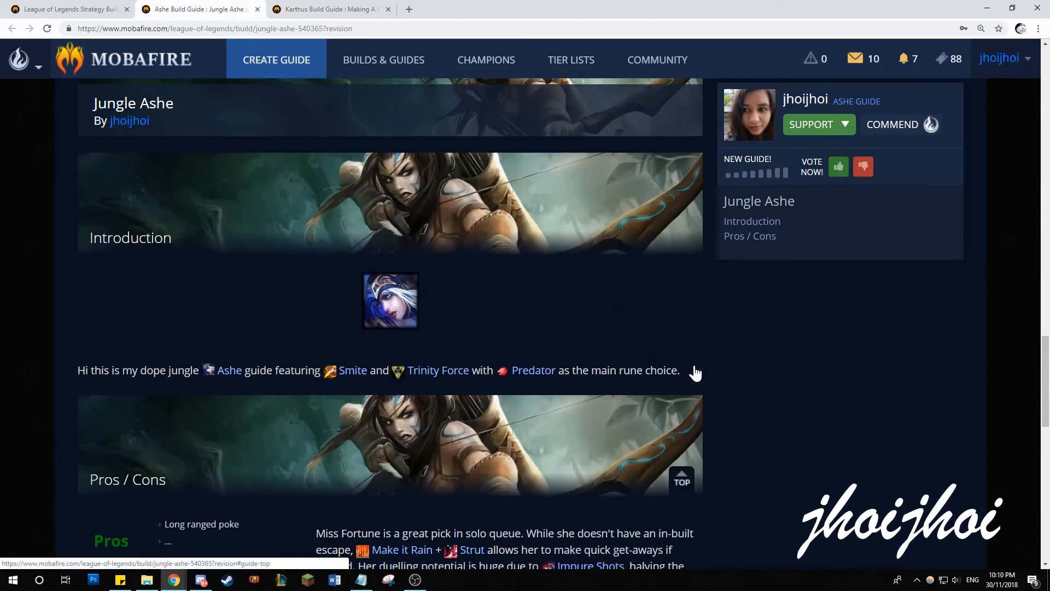
scroll(693, 370, "down", 2)
left_click(682, 350)
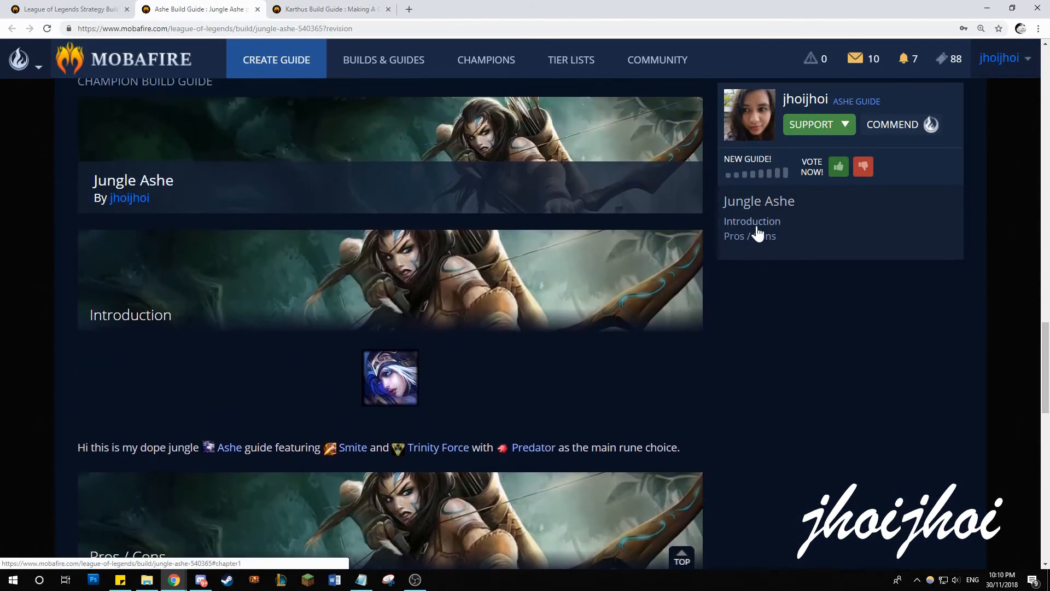
left_click(758, 242)
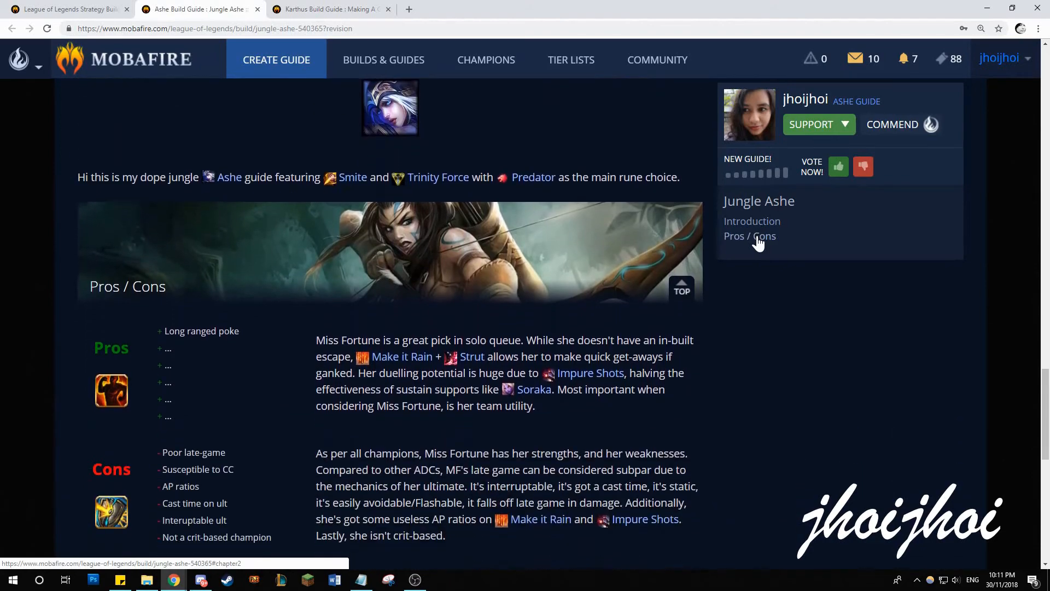
- Review the Jungle Ashe preview from its threats and synergies back up through ability order, items, runes and spells
scroll(588, 406, "up", 15)
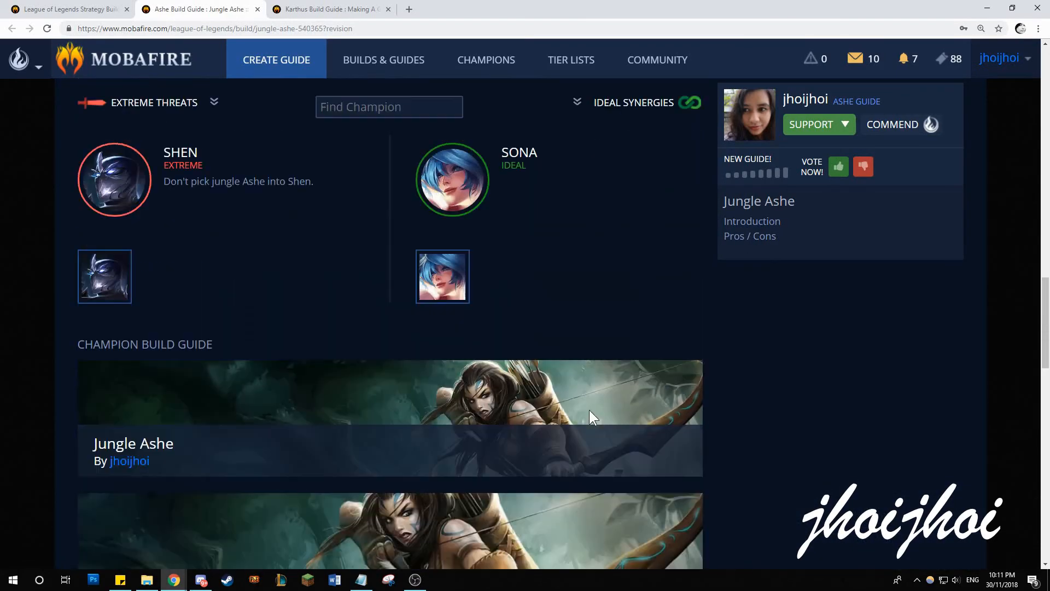
scroll(590, 417, "up", 8)
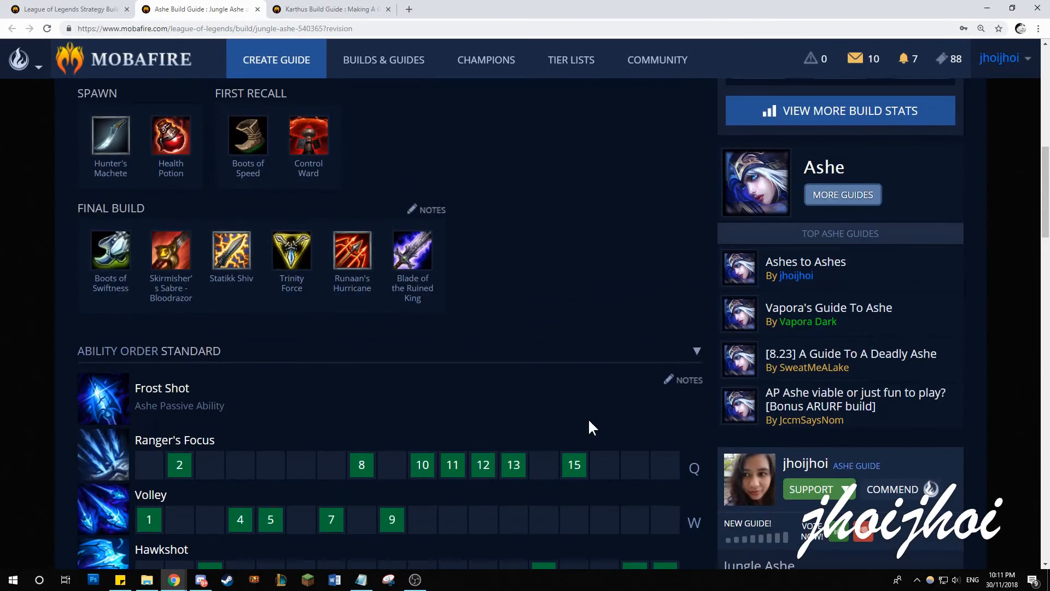
scroll(589, 418, "up", 3)
scroll(589, 422, "up", 4)
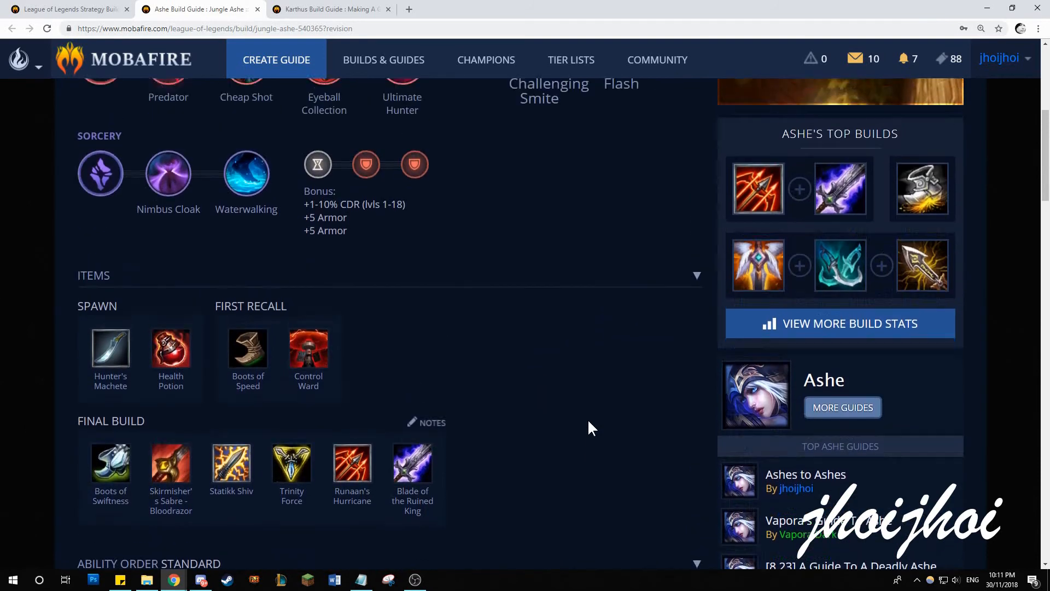
scroll(589, 427, "up", 2)
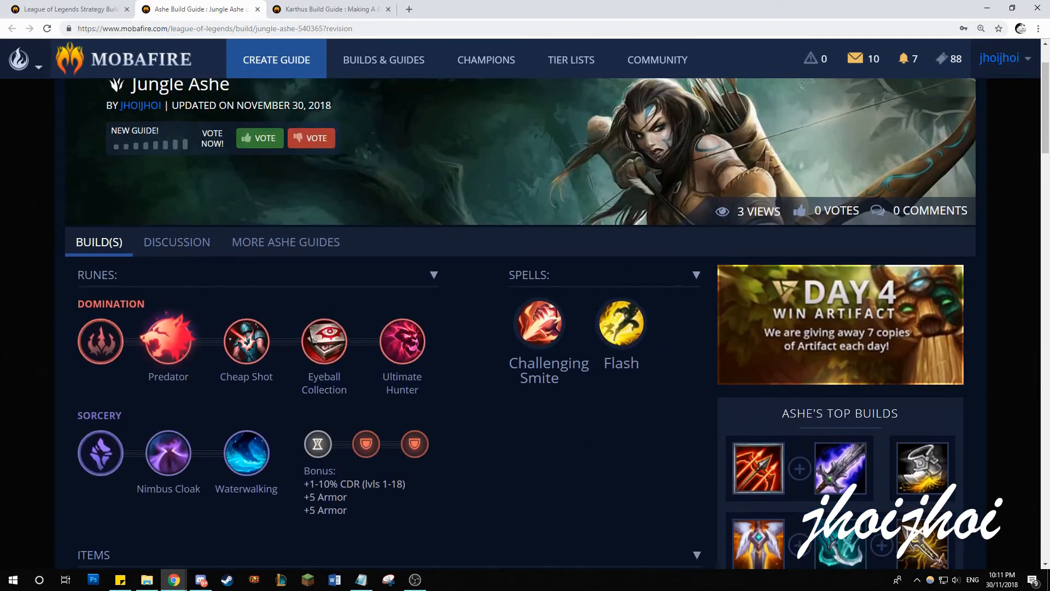
key("alt+Tab")
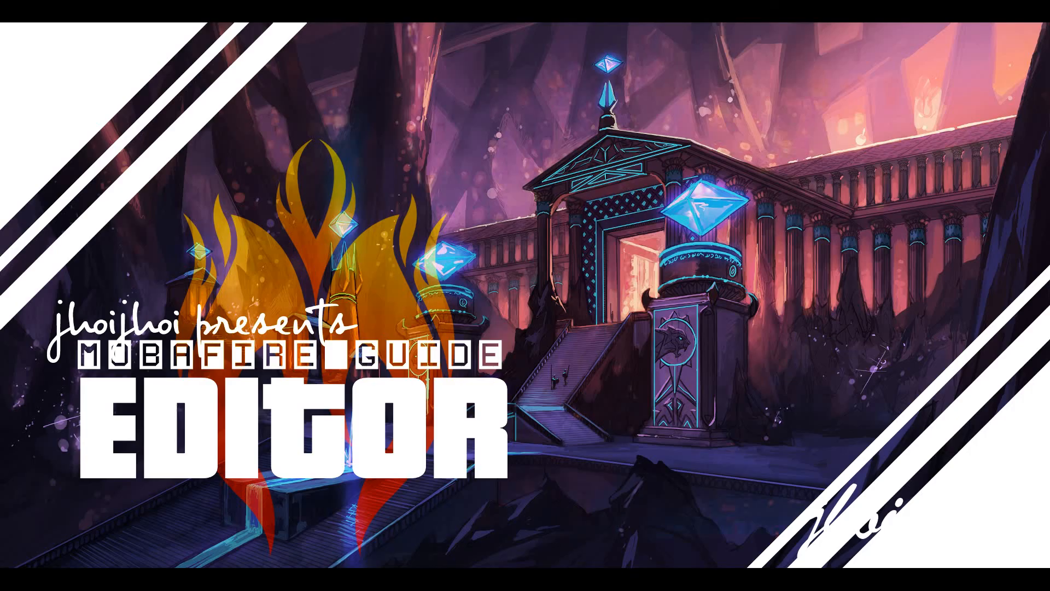